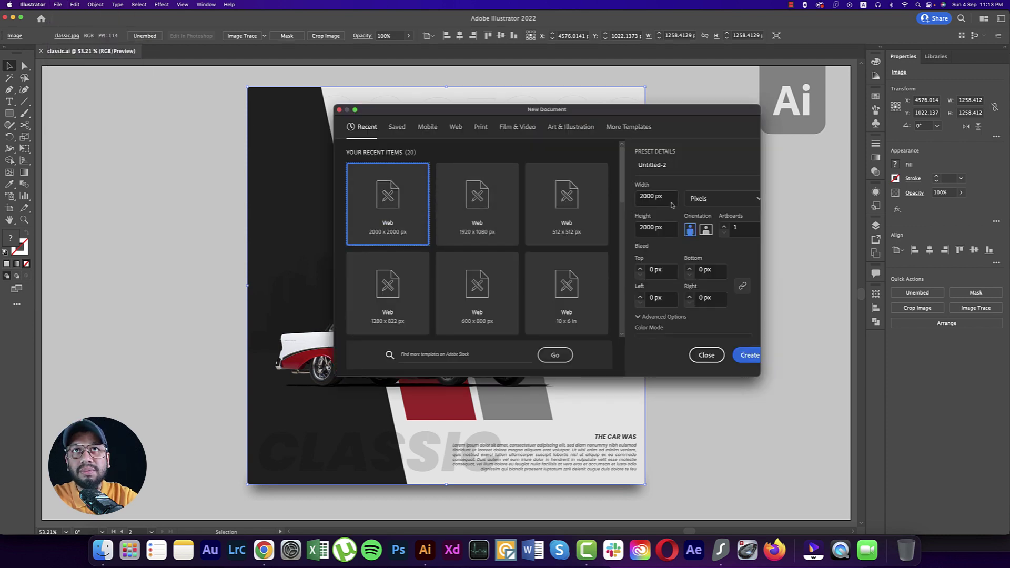
Step: Create a 2000 x 2000 px document named "so post" with RGB color mode and 300 ppi raster effects
scroll(658, 284, down, 3)
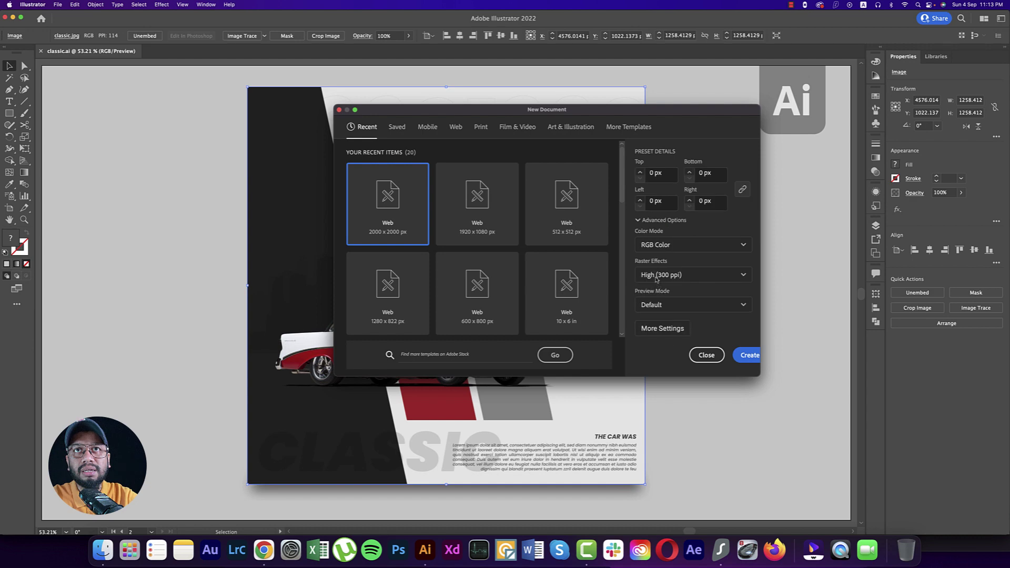
click(665, 249)
click(665, 265)
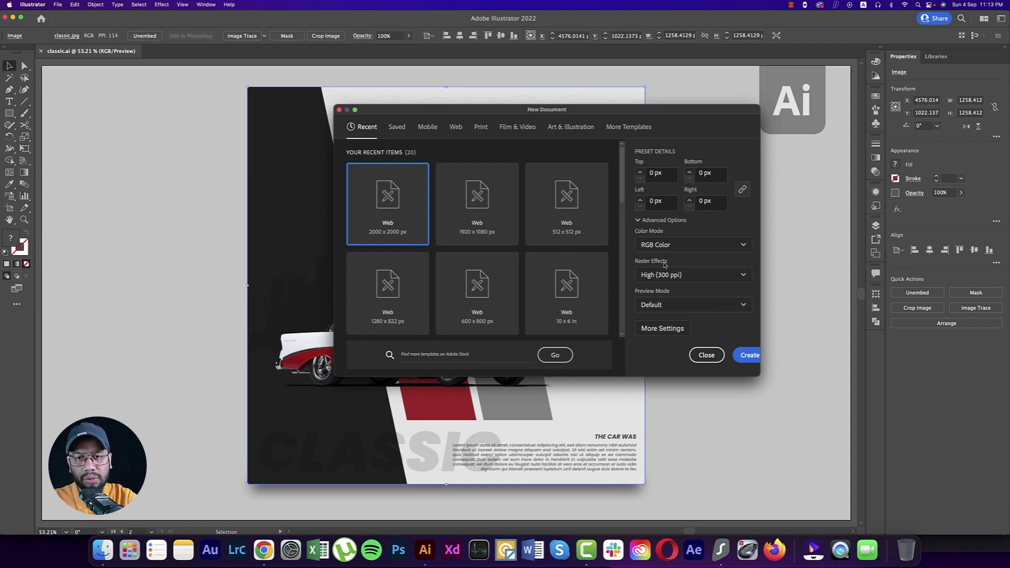
click(682, 246)
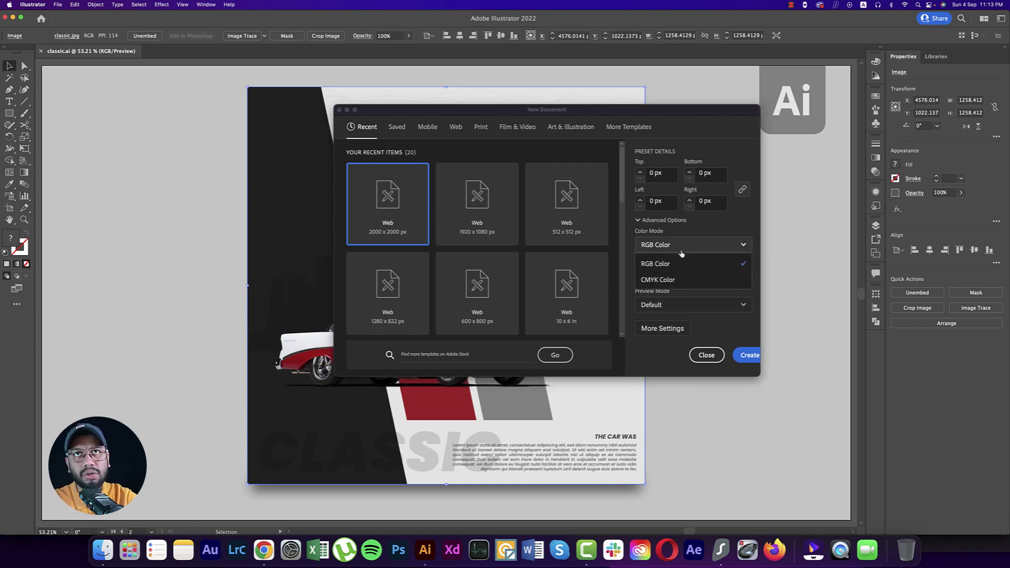
click(681, 263)
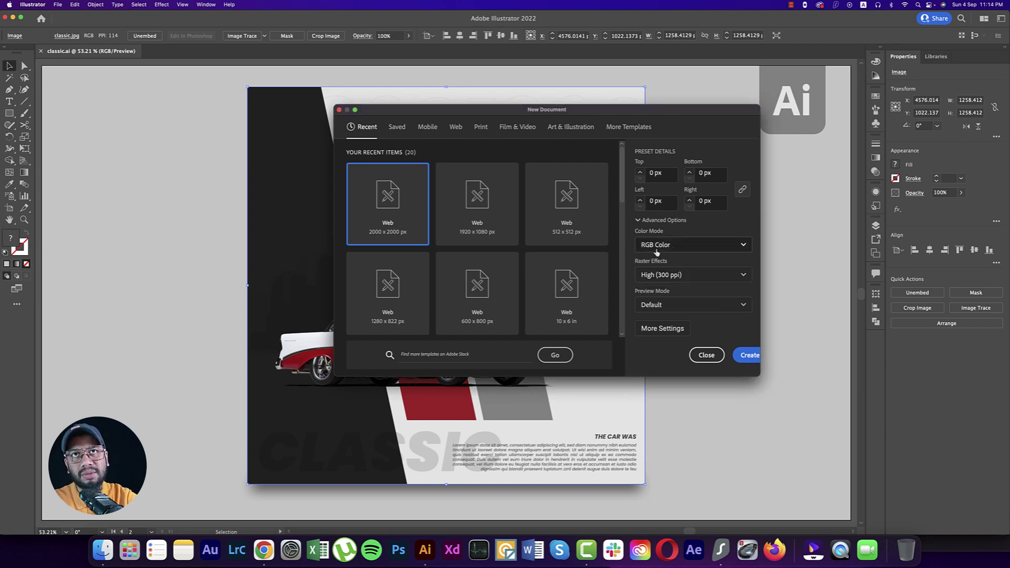
scroll(676, 284, up, 4)
click(651, 165)
text(so post)
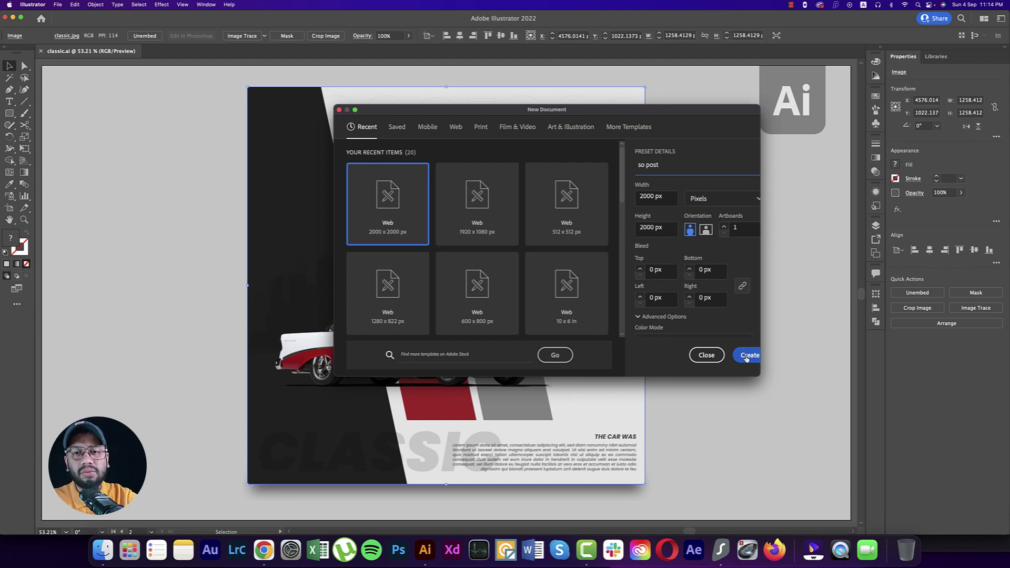
click(747, 355)
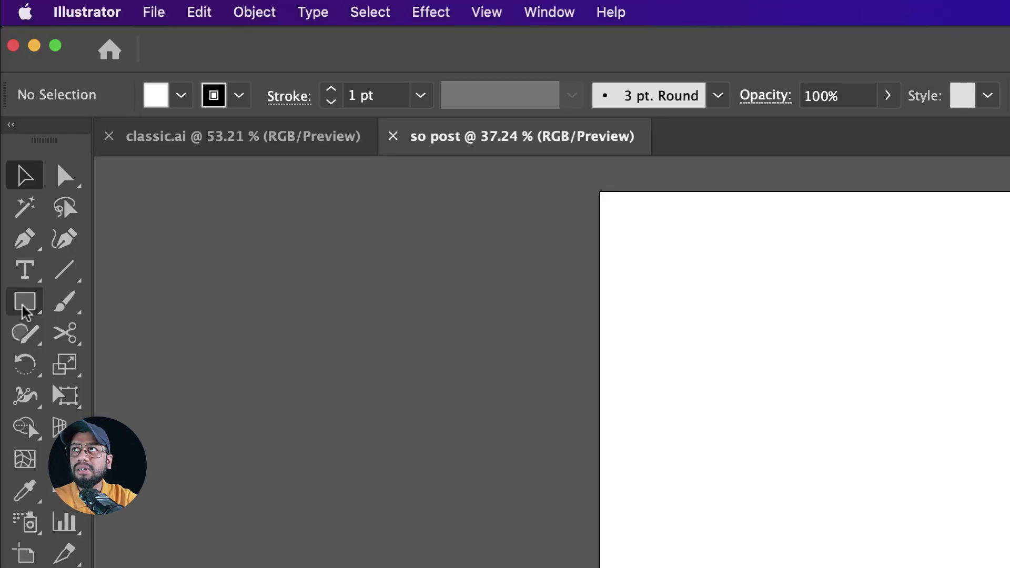
Step: Draw a tall, narrow rectangle about 189 px wide and 711 px high in the left half of the artboard
click(9, 113)
click(40, 111)
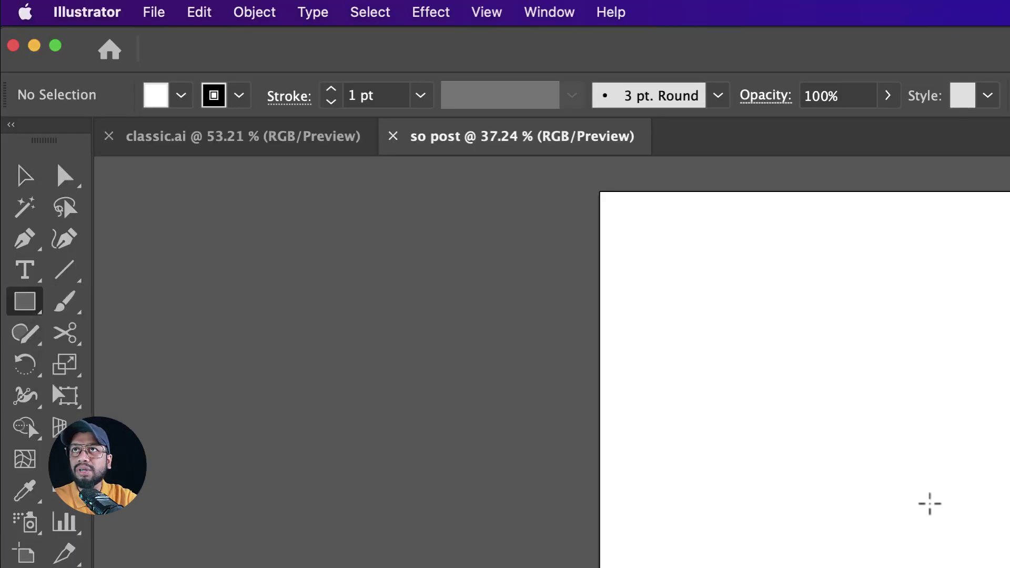
drag(934, 487, 1009, 567)
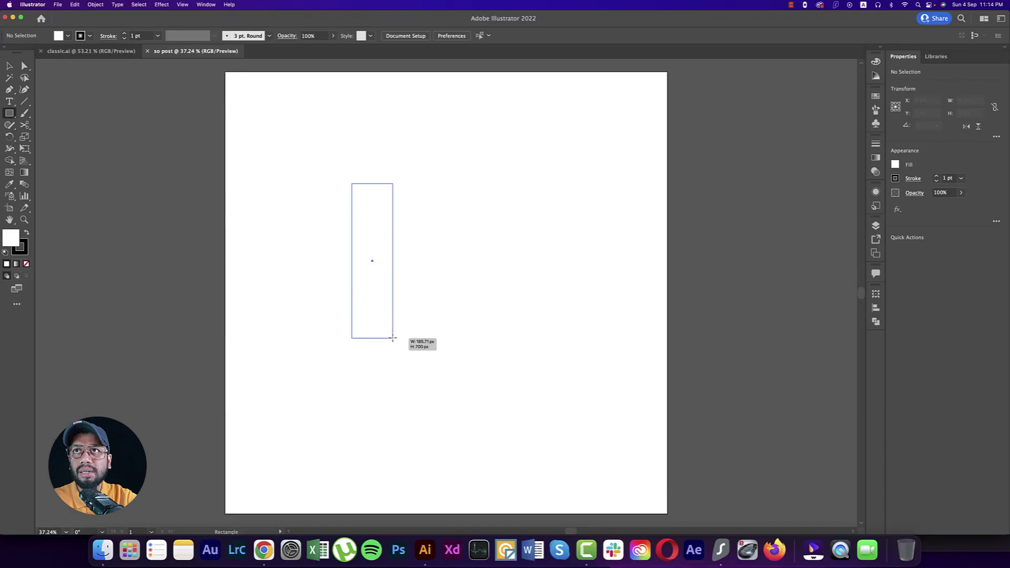
drag(392, 337, 394, 340)
Step: Remove the rectangle's stroke and give it a dark red fill
click(59, 35)
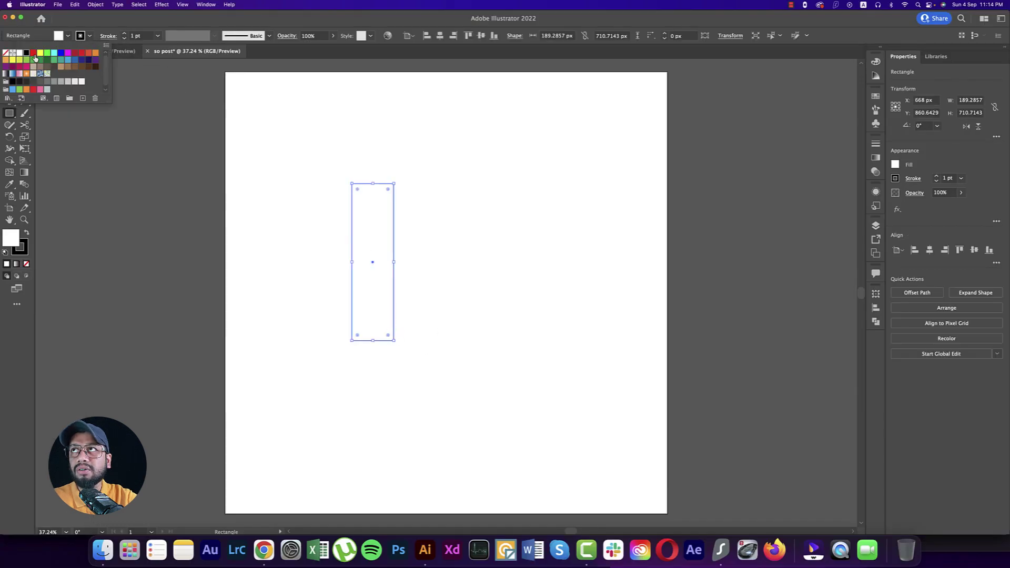
click(5, 53)
click(68, 35)
click(68, 35)
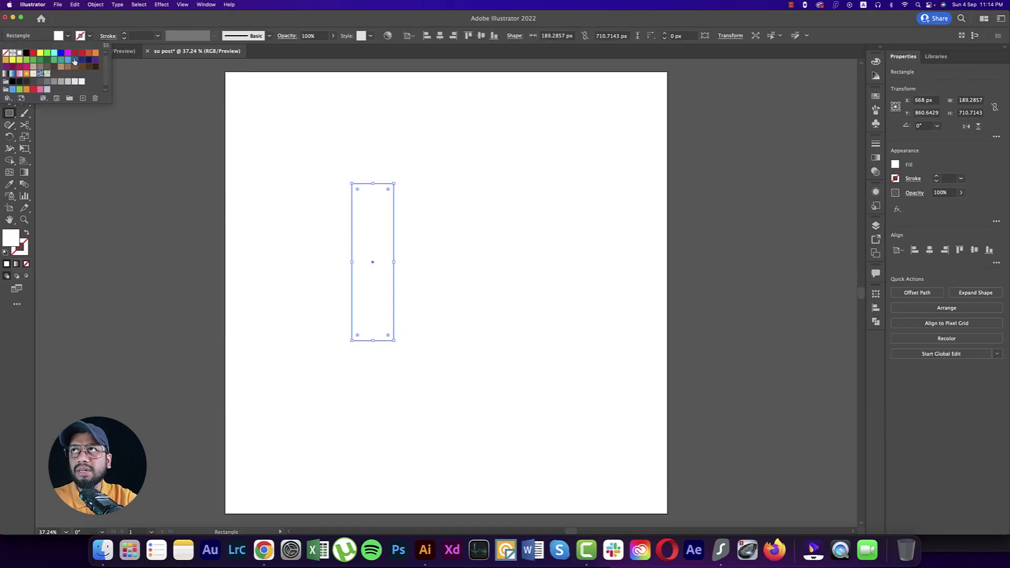
click(74, 53)
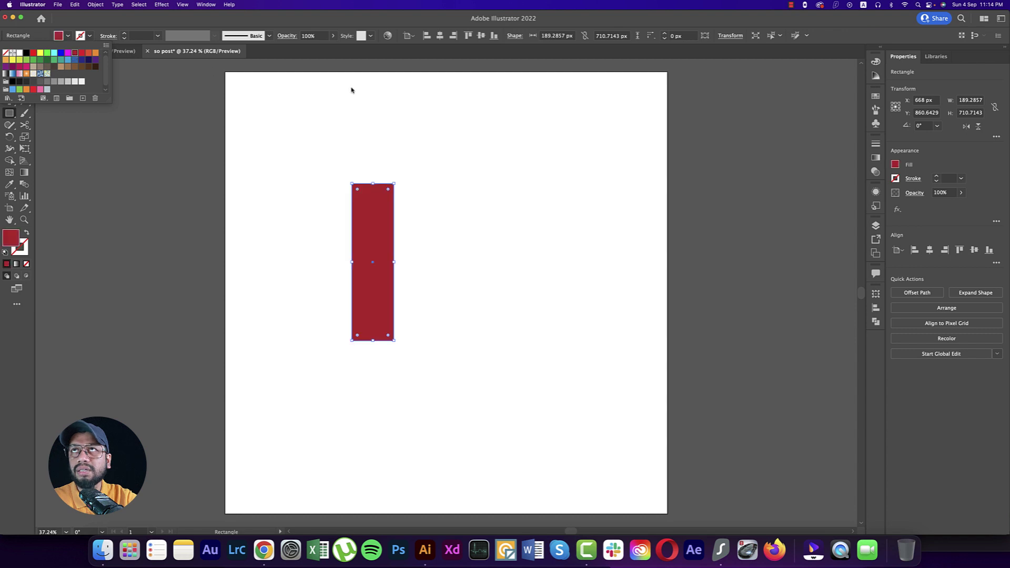
click(356, 30)
Step: Duplicate the red rectangle just to its right, leaving a narrow gap, and fill the copy with dark gray
key(v)
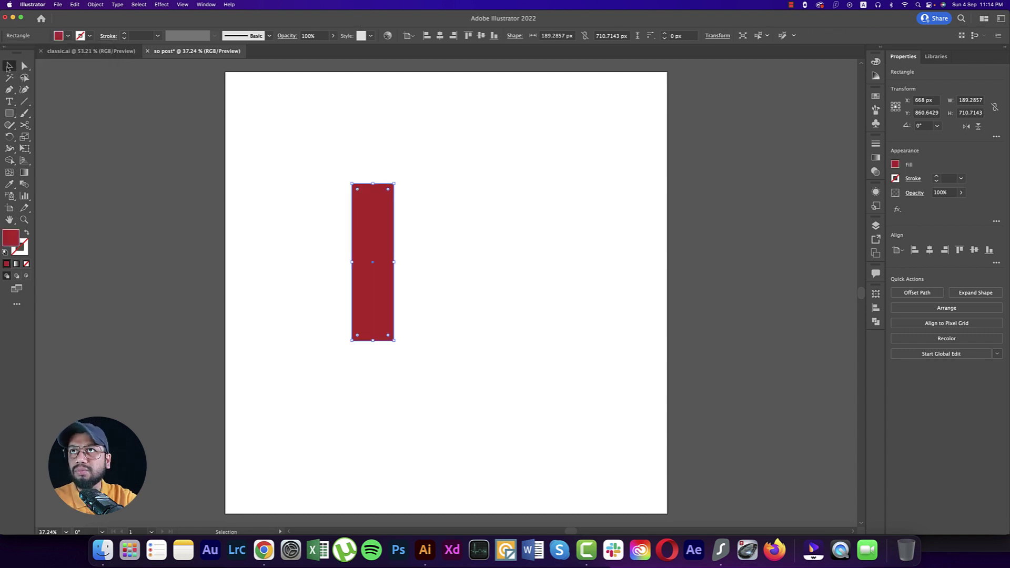
drag(380, 260, 429, 263)
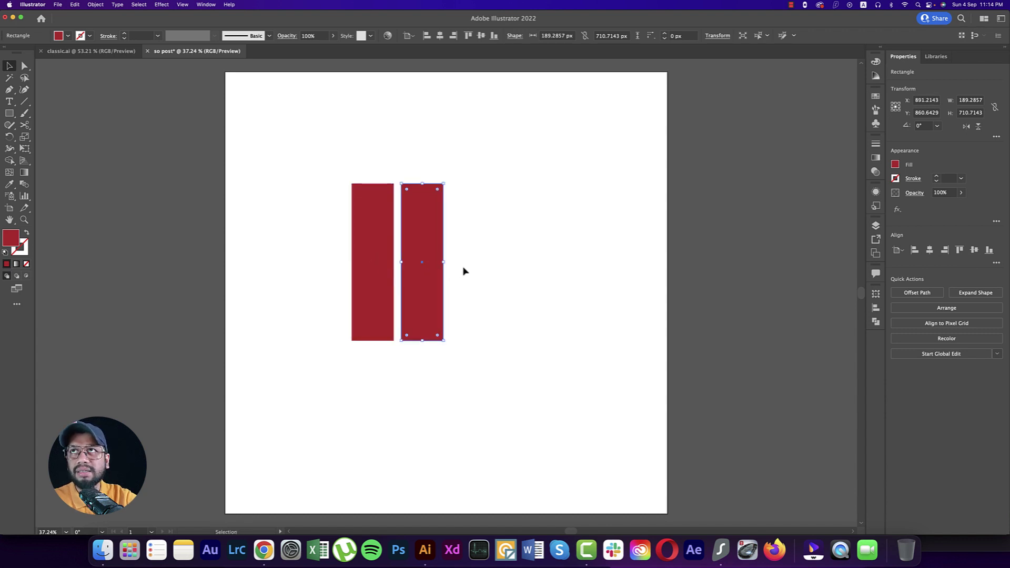
click(68, 36)
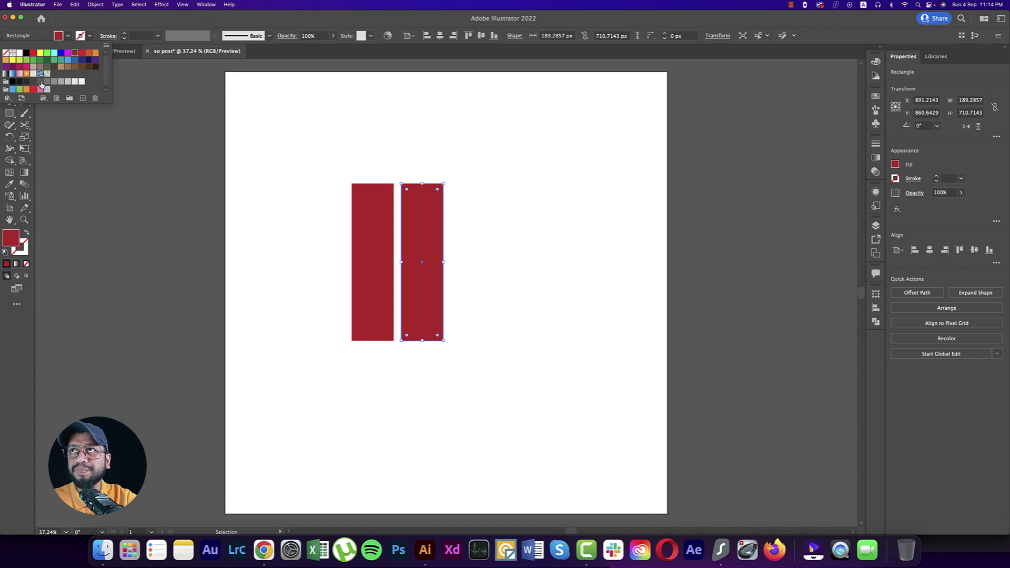
click(41, 82)
Step: Stretch both rectangles downward together to a height of about 886 px
drag(304, 167, 503, 349)
drag(398, 340, 410, 380)
click(504, 338)
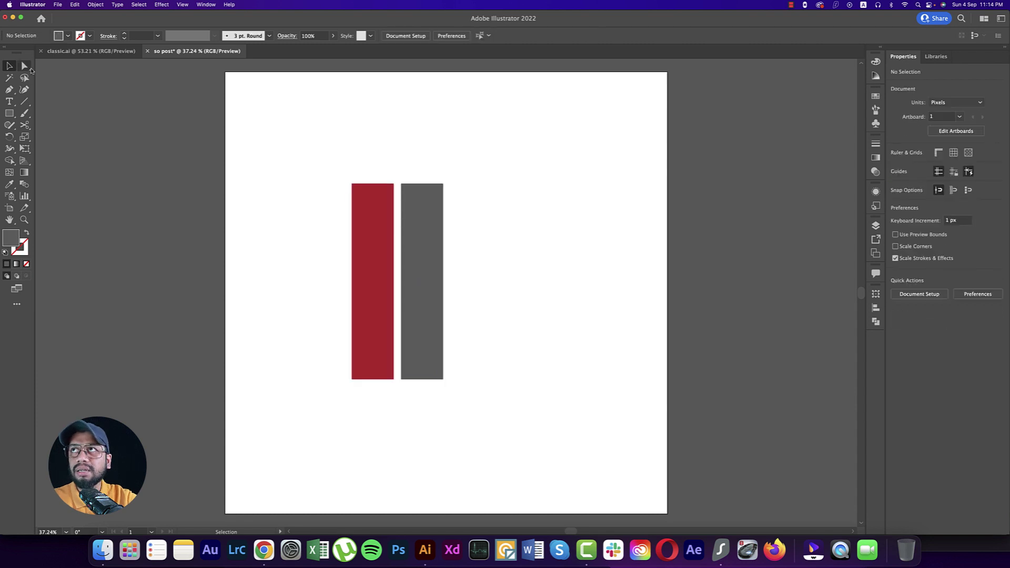
Step: Slant both bars by shifting only their top anchor points 130 px to the left
click(25, 65)
drag(294, 151, 470, 192)
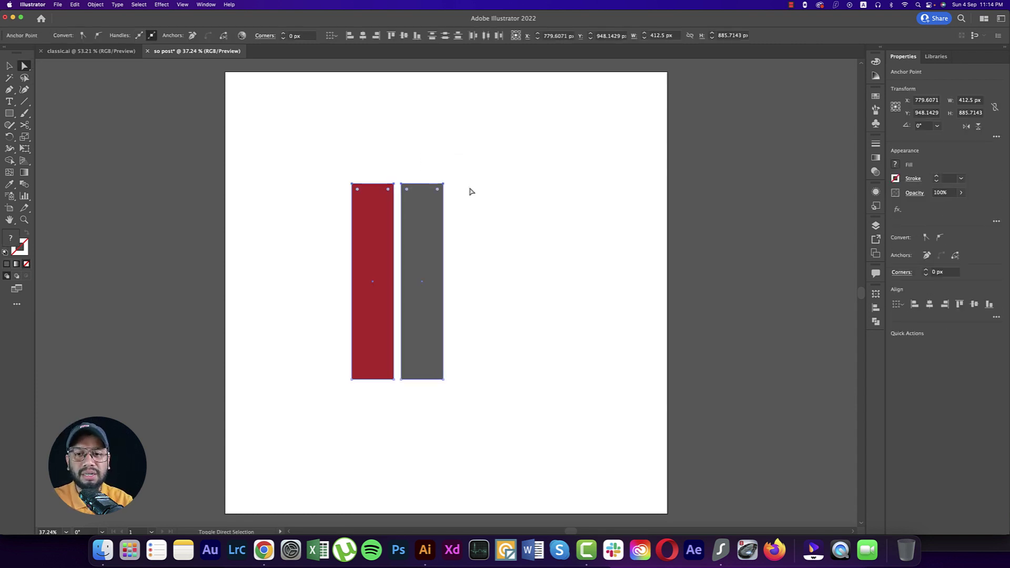
key(shift+Left)
key(shift+Left)
key(shift+Left)
key(shift+Left)
key(shift+Left)
key(shift+Left)
key(shift+Left)
key(shift+Left)
key(shift+Left)
key(shift+Left)
key(shift+Left)
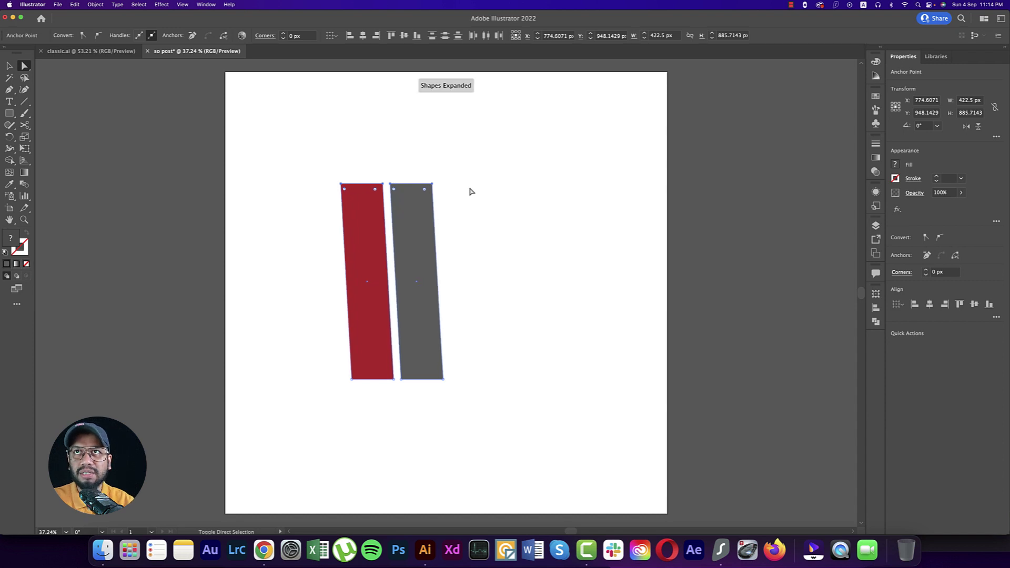
key(shift+Left)
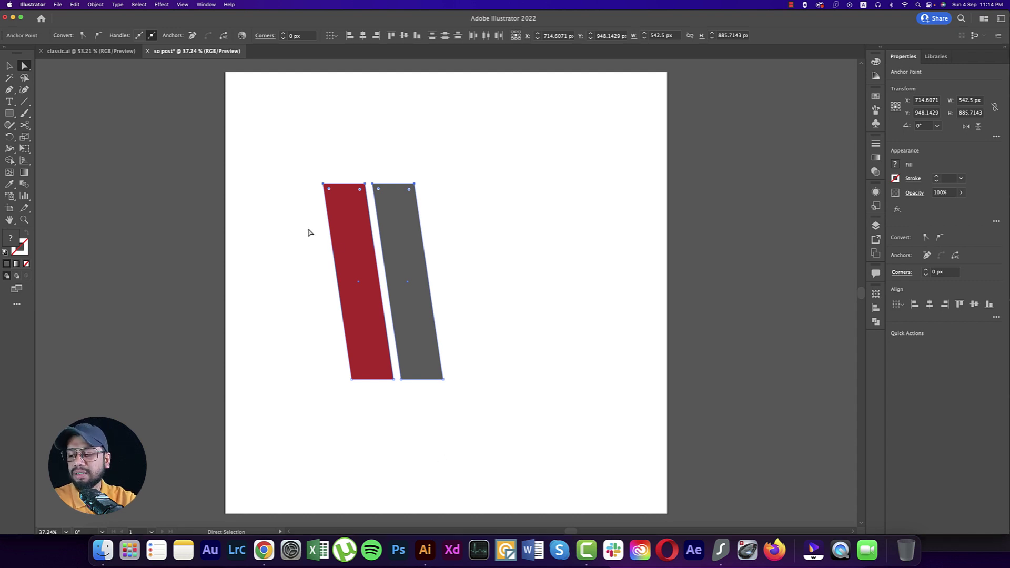
key(v)
click(497, 316)
drag(497, 316, 543, 313)
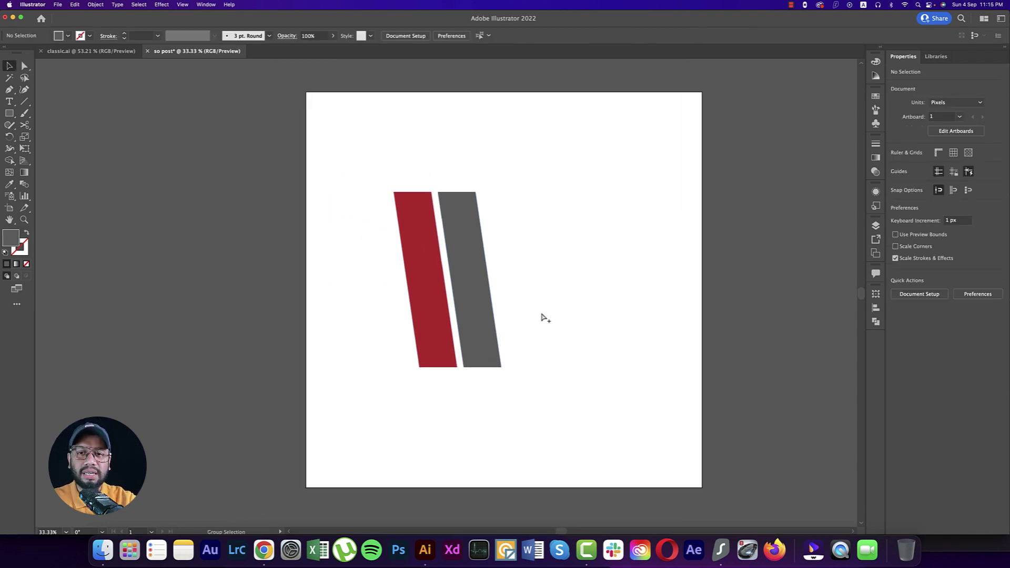
Step: Copy the red bar in place, enlarge the copy to about 3516 px high, and move it over the artboard's left side
click(435, 345)
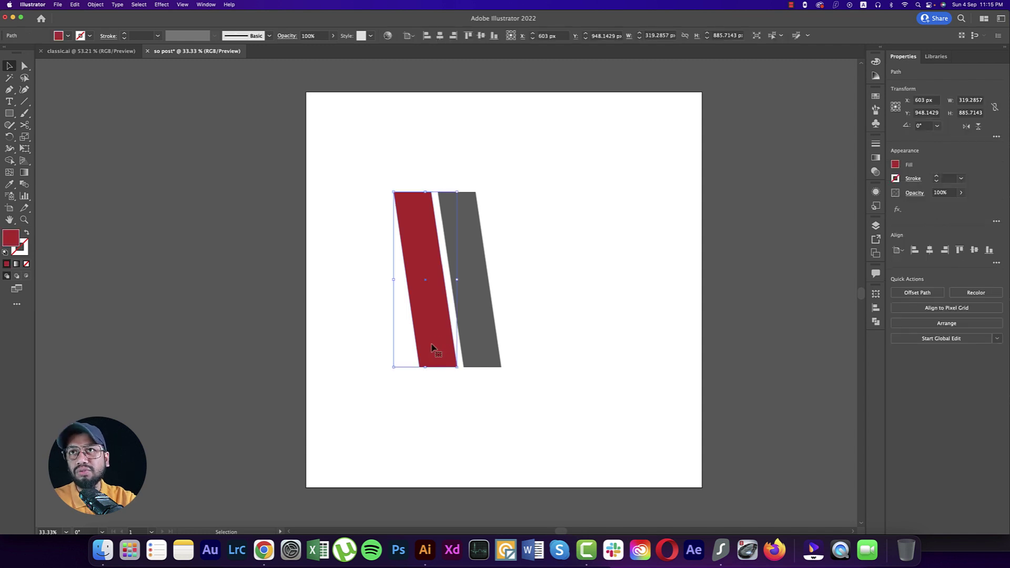
key(a)
key(super+c)
key(super+f)
key(v)
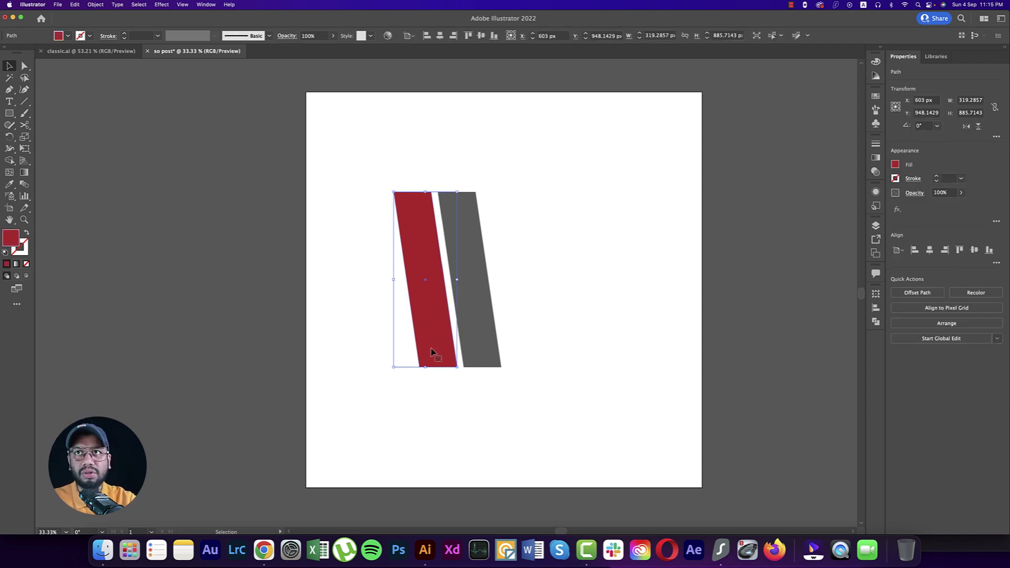
drag(425, 367, 404, 492)
drag(375, 338, 228, 326)
key(super+minus)
Step: Create a 2000 x 2000 px rectangle and center it horizontally and vertically on the artboard
click(496, 273)
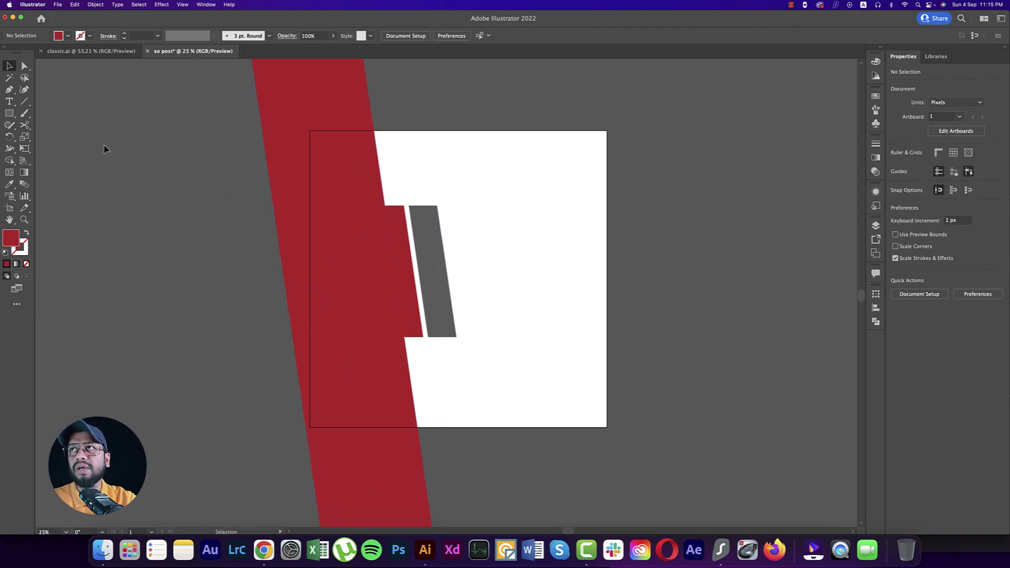
click(9, 113)
click(516, 204)
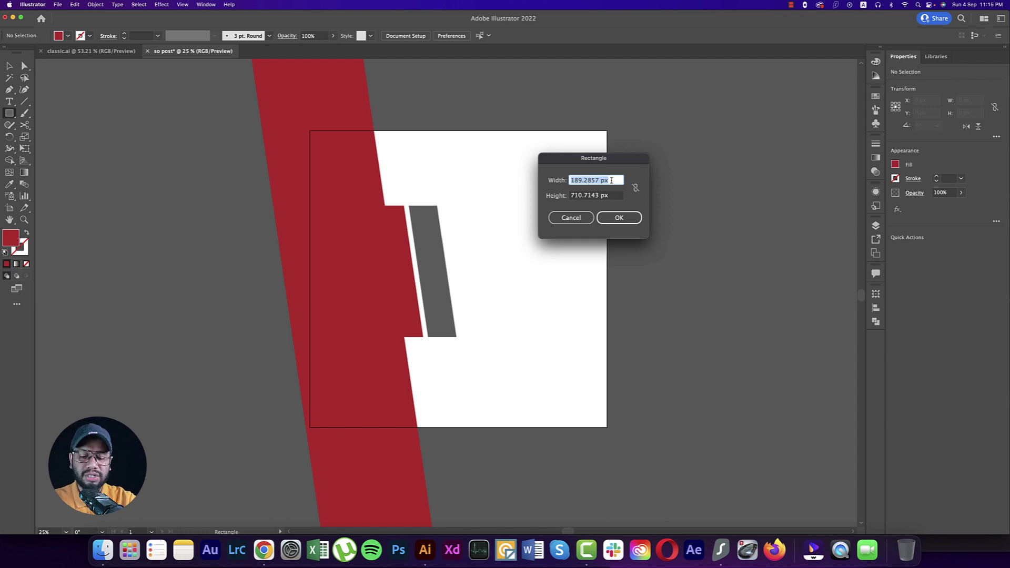
text(2000)
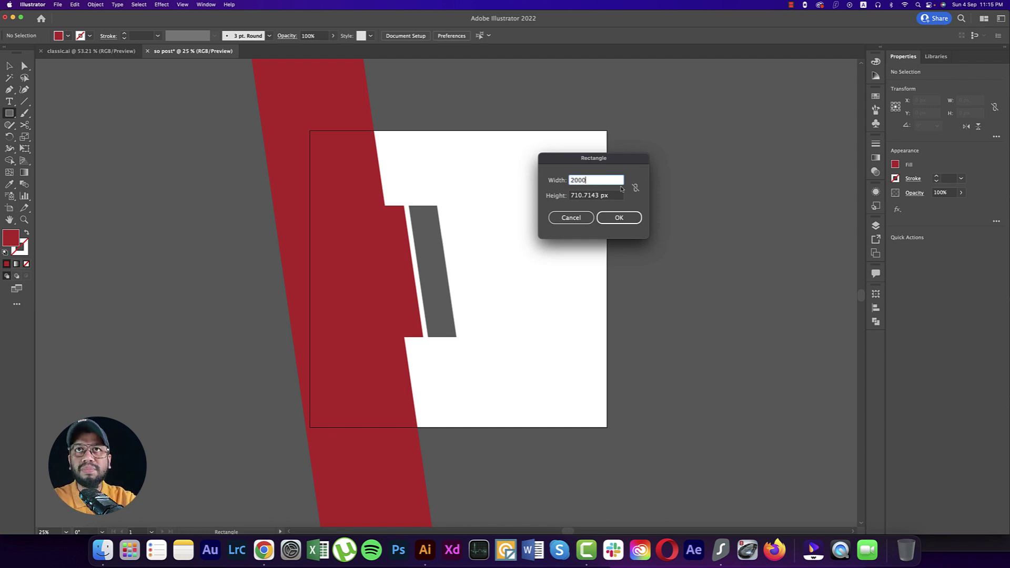
key(Tab)
text(2000)
click(619, 217)
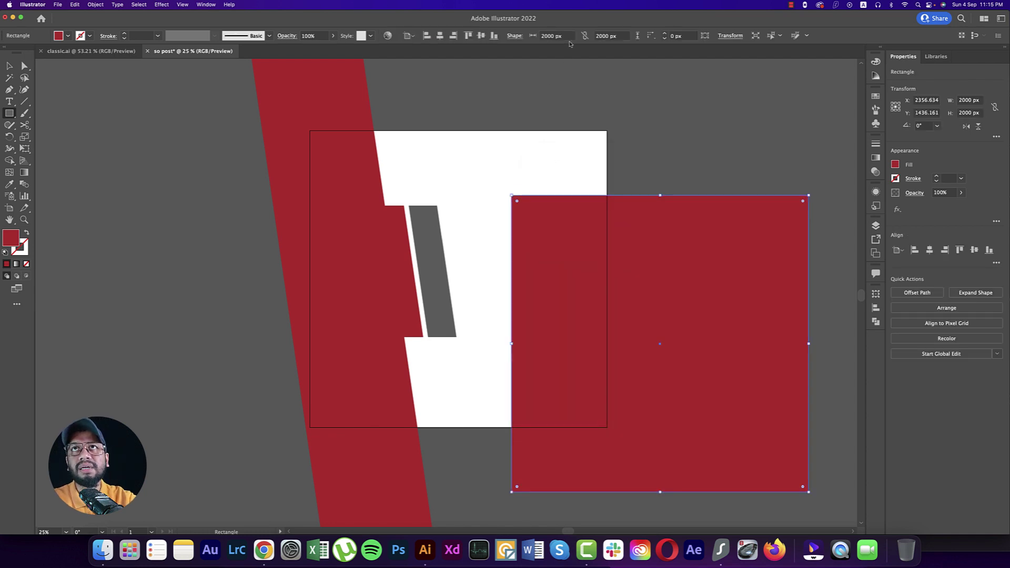
click(440, 36)
click(481, 35)
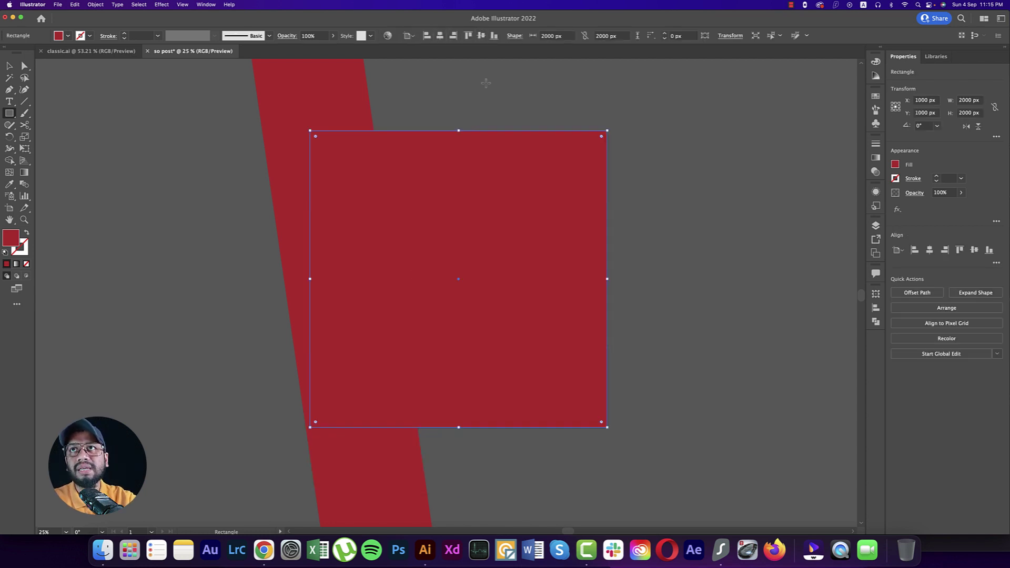
Step: Send the 2000 px square behind the slanted bars and fill it with light gray
key(super+bracketleft)
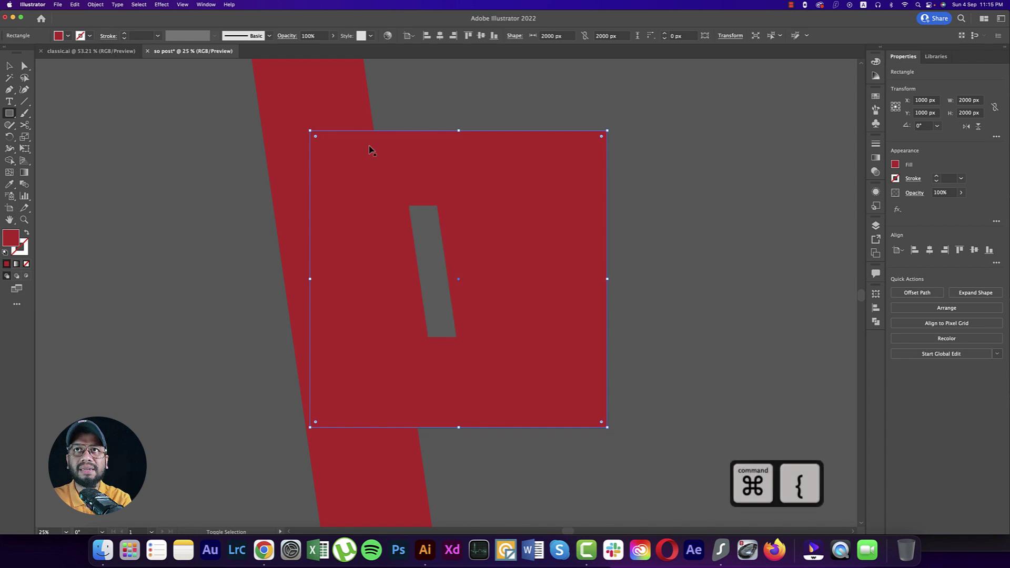
click(9, 65)
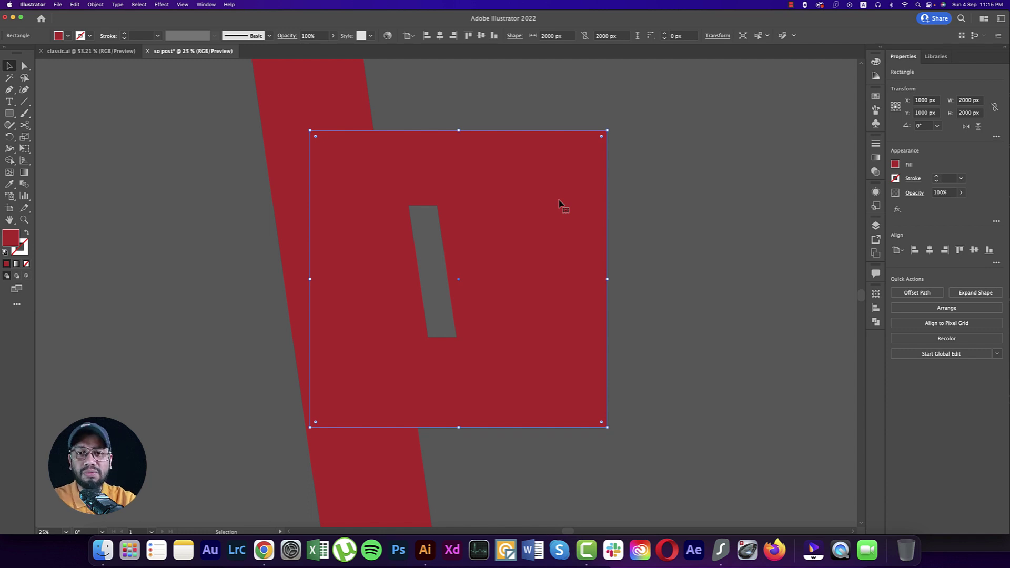
click(68, 36)
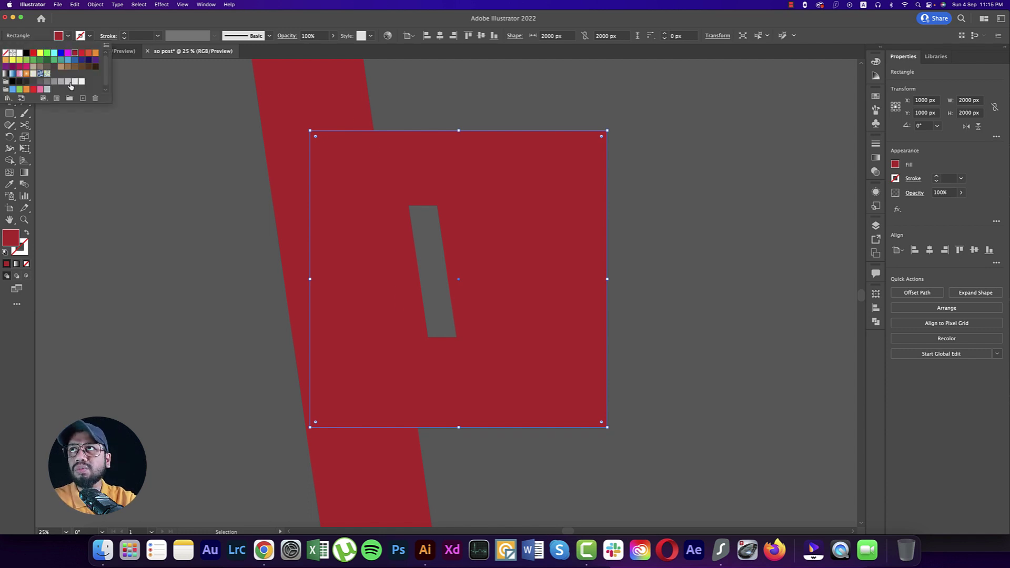
click(69, 83)
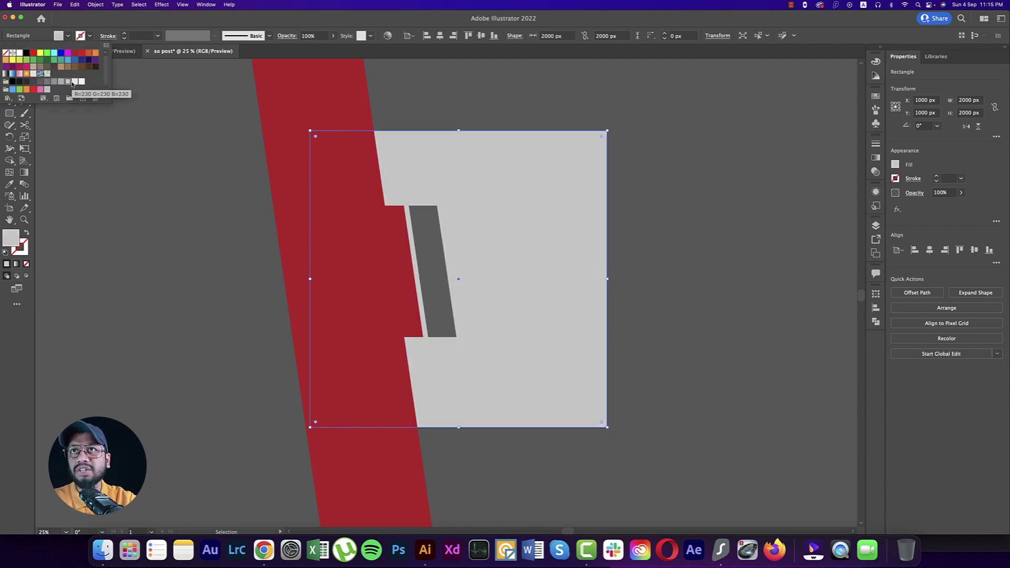
click(685, 249)
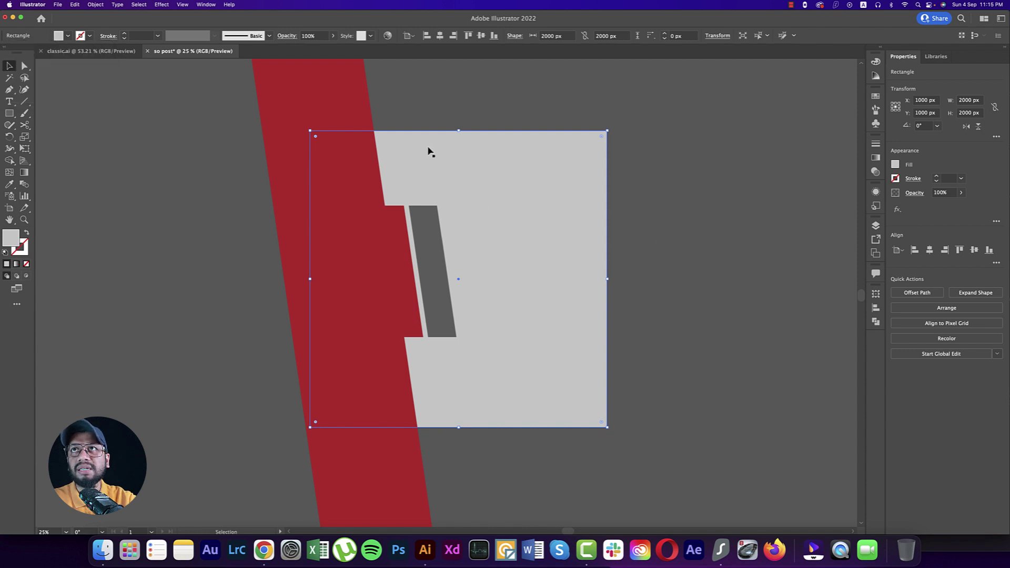
Step: Trim off the parts of the large red bar outside the gray square with the Shape Builder tool
click(356, 110)
shift+click(500, 168)
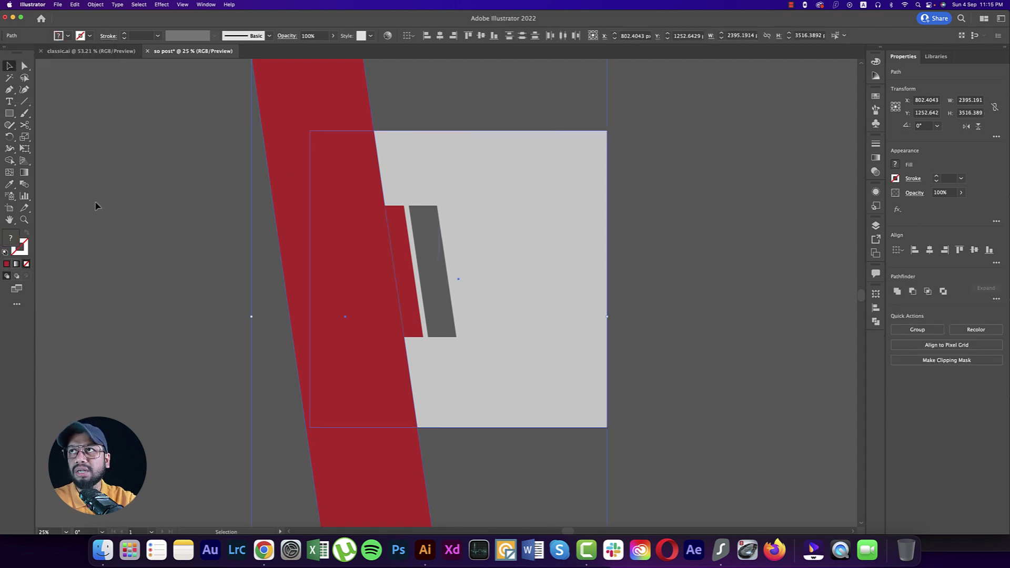
drag(10, 160, 34, 163)
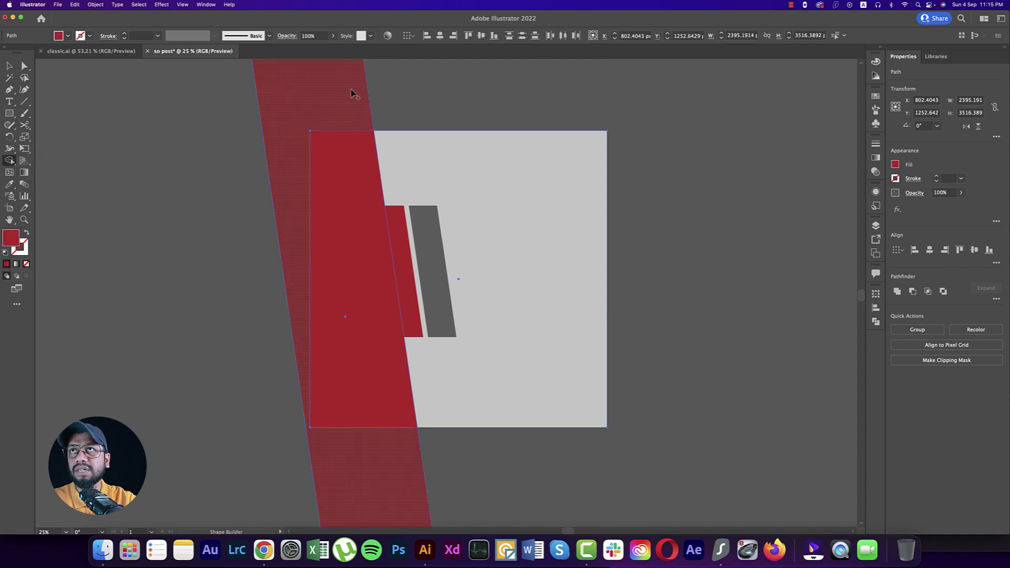
key(super)
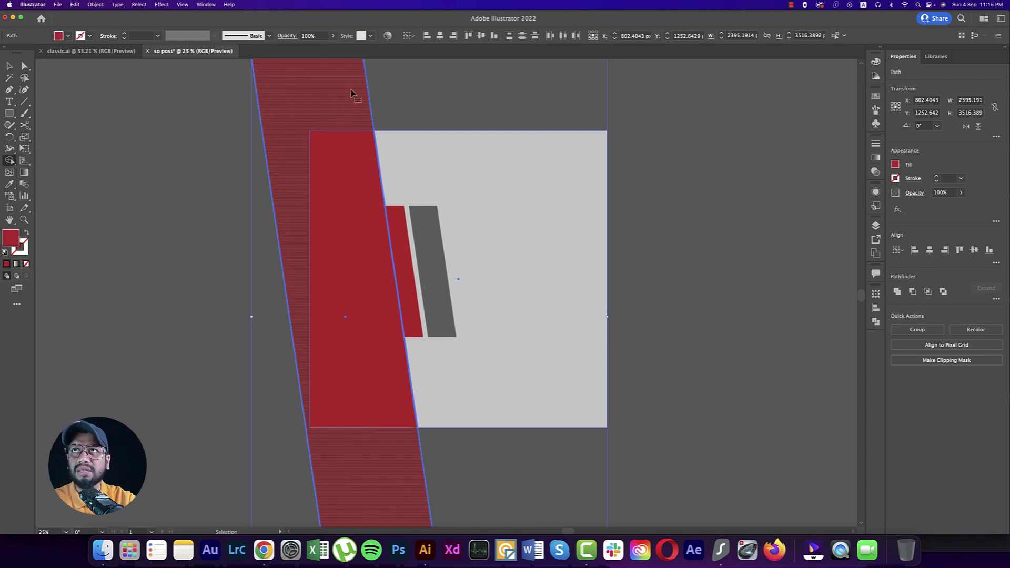
alt+click(360, 105)
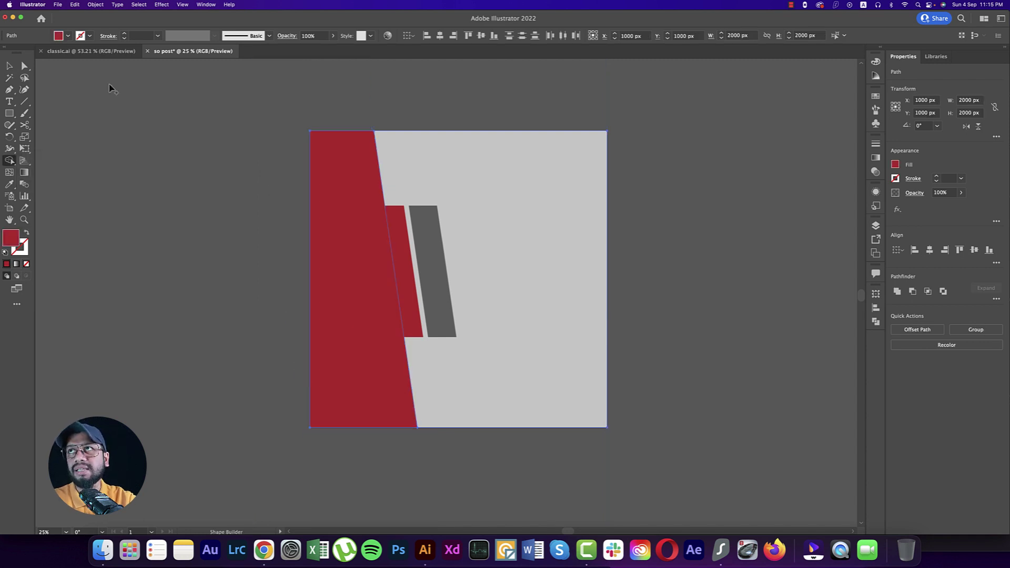
Step: Fill the large red slanted shape on the artboard's left side with near-black
key(v)
click(164, 145)
click(341, 263)
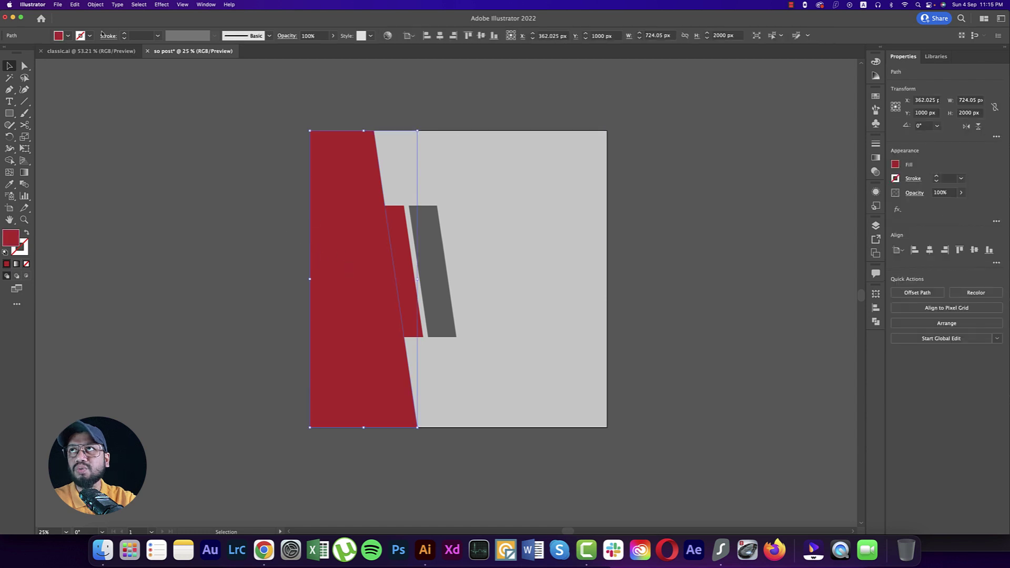
click(68, 36)
click(20, 83)
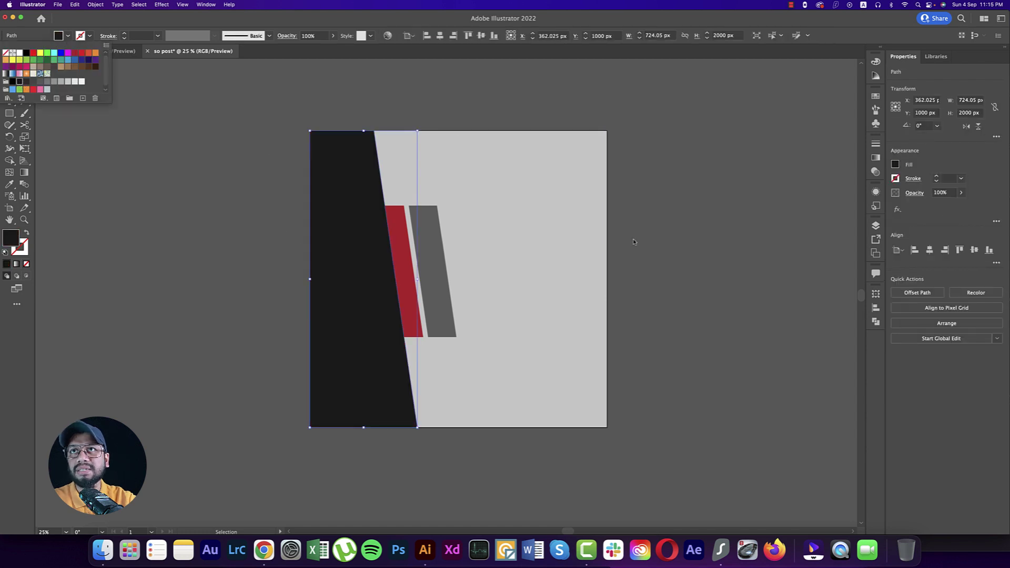
Step: Shift the small red and gray slanted bars together 210 px to the right, clear of the black shape
click(444, 264)
click(410, 266)
shift+click(447, 271)
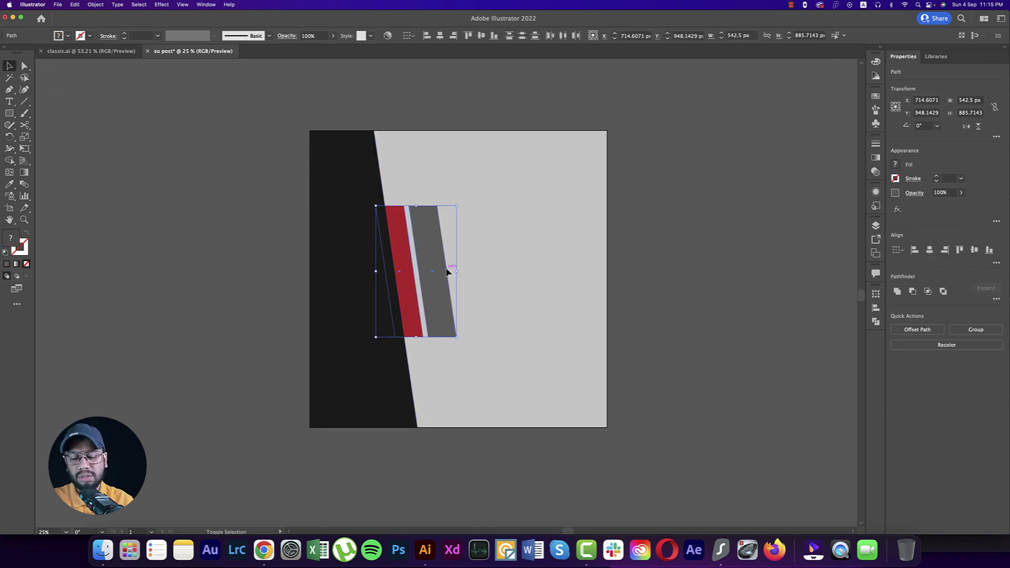
key(shift+Right)
key(shift+Right)
key(shift+Right)
key(shift+Right)
key(shift+Right)
key(shift+Right)
key(shift+Right)
key(shift+Right)
key(shift+Right)
key(shift+Right)
key(shift+Right)
key(shift+Right)
key(shift+Right)
key(shift+Right)
key(shift+Right)
key(shift+Right)
key(shift+Right)
key(shift+Right)
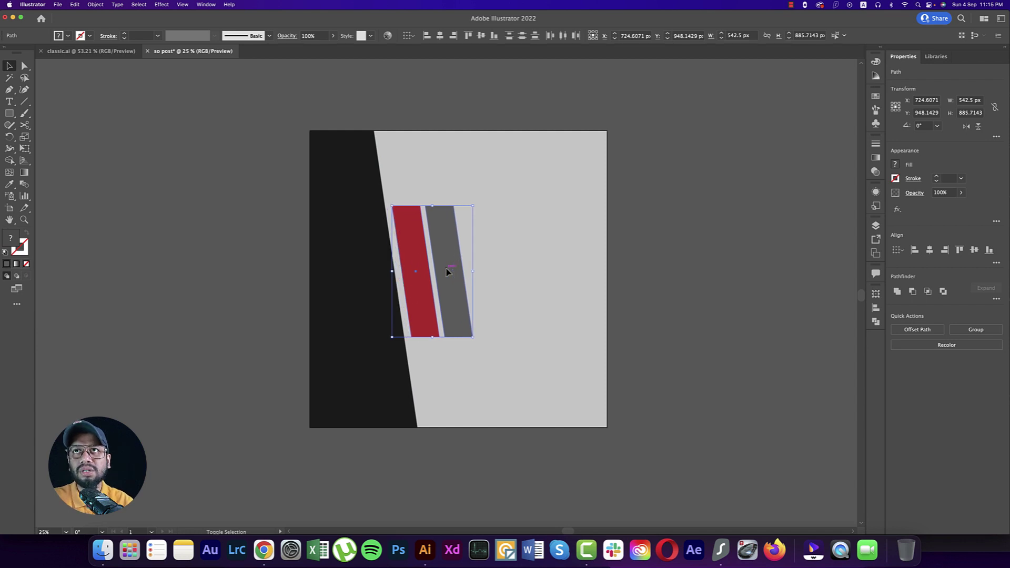
key(shift+Right)
key(shift+Right)
key(shift+Right)
key(shift+Right)
key(shift+Right)
key(shift+Right)
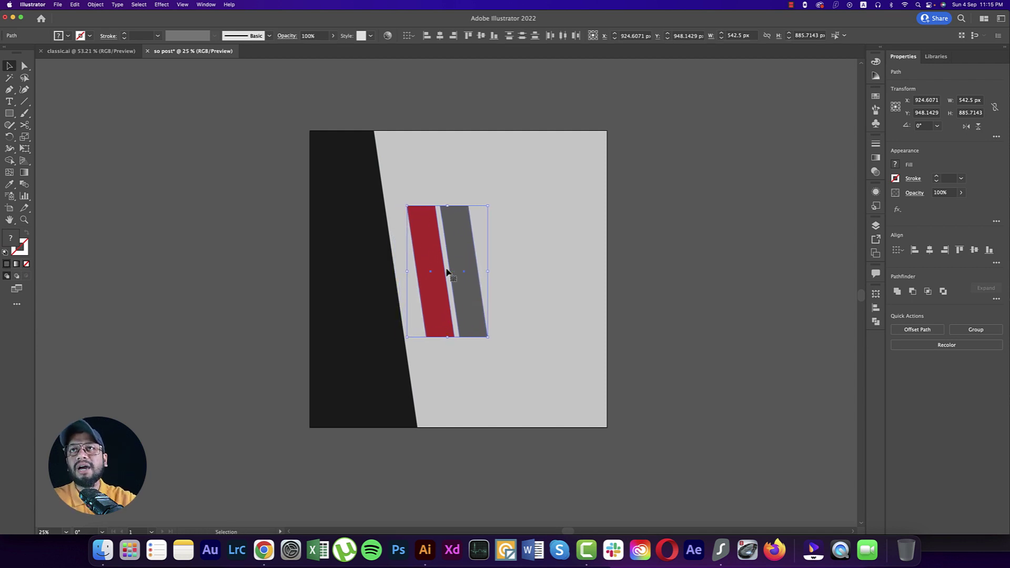
click(642, 286)
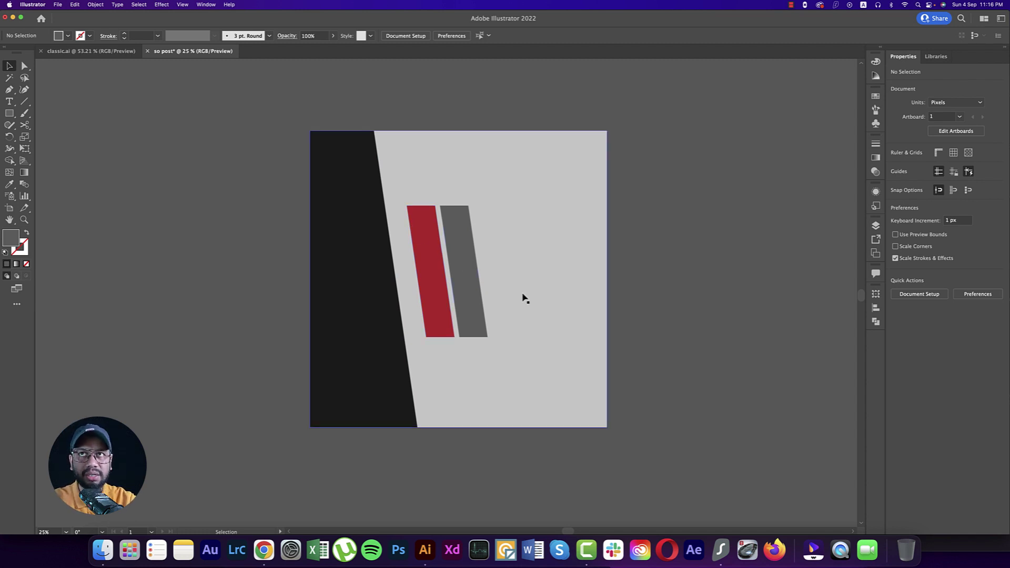
Step: Enlarge the red and gray bars together proportionally to about 629 x 1027 px, keeping their top edge in place
click(446, 324)
shift+click(474, 329)
drag(449, 337, 451, 358)
click(569, 292)
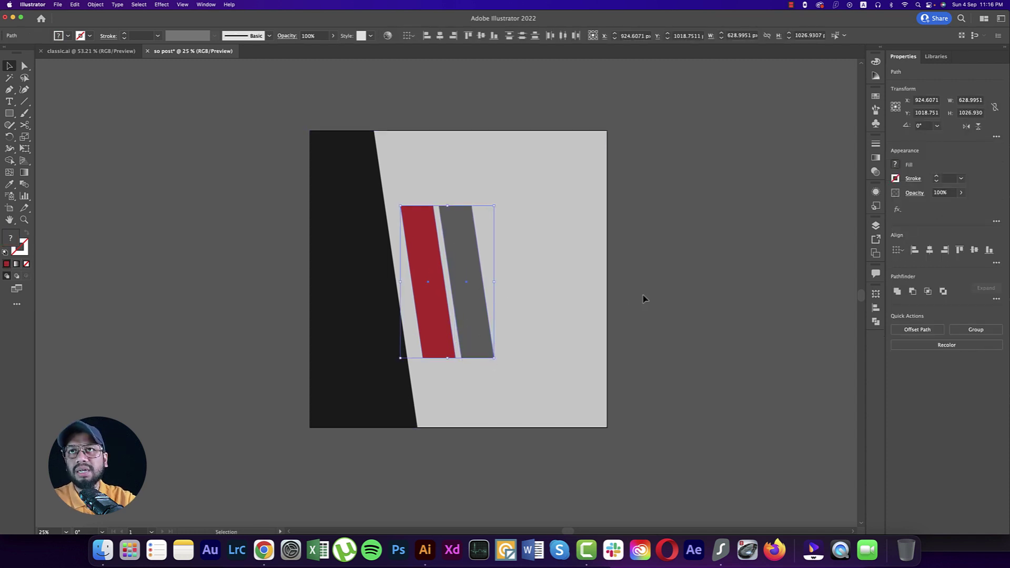
Step: Place the kisspng classic Chevrolet car PNG from Downloads over the bars at about 1687 x 1067 px
click(57, 5)
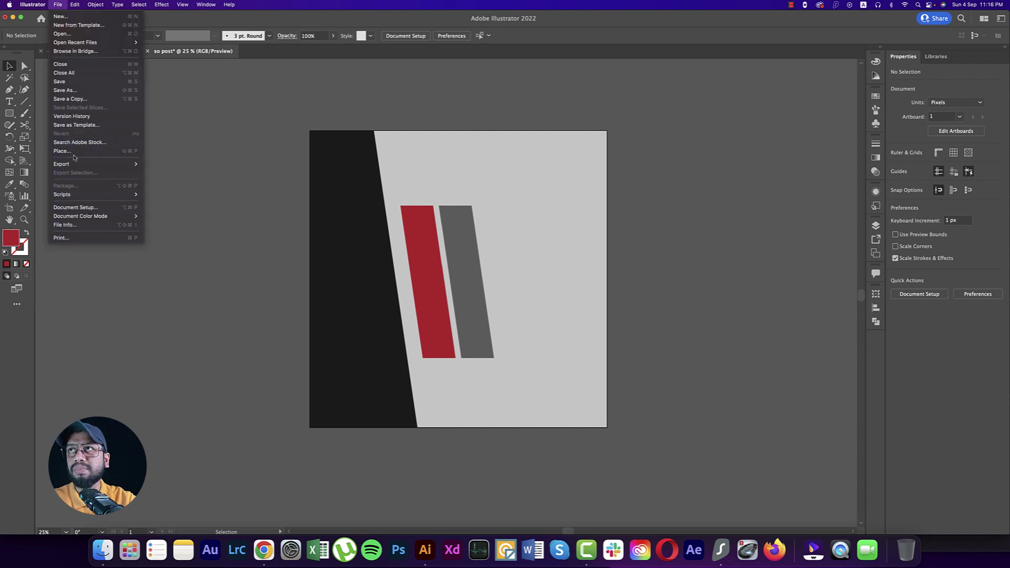
click(73, 153)
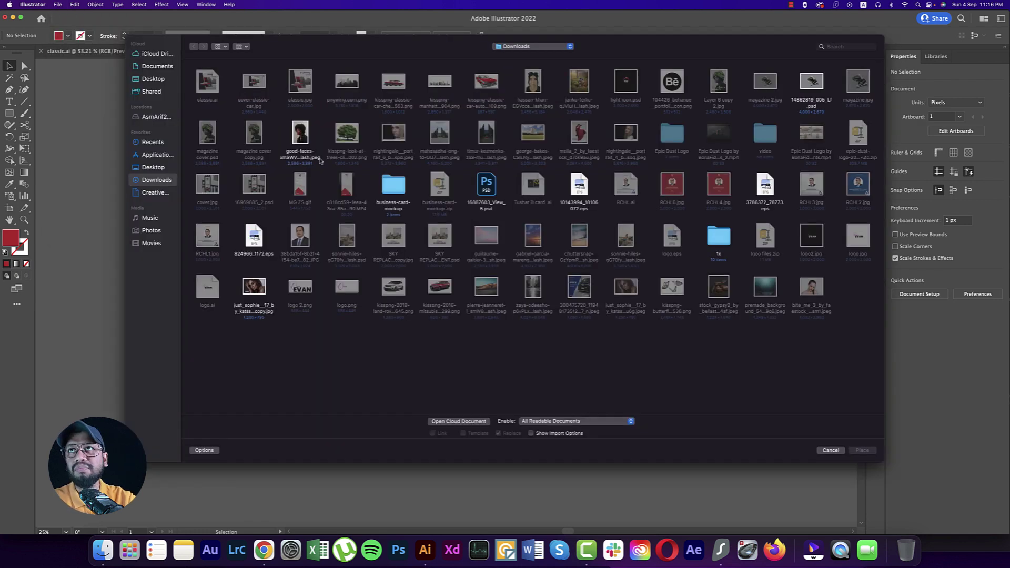
double_click(395, 84)
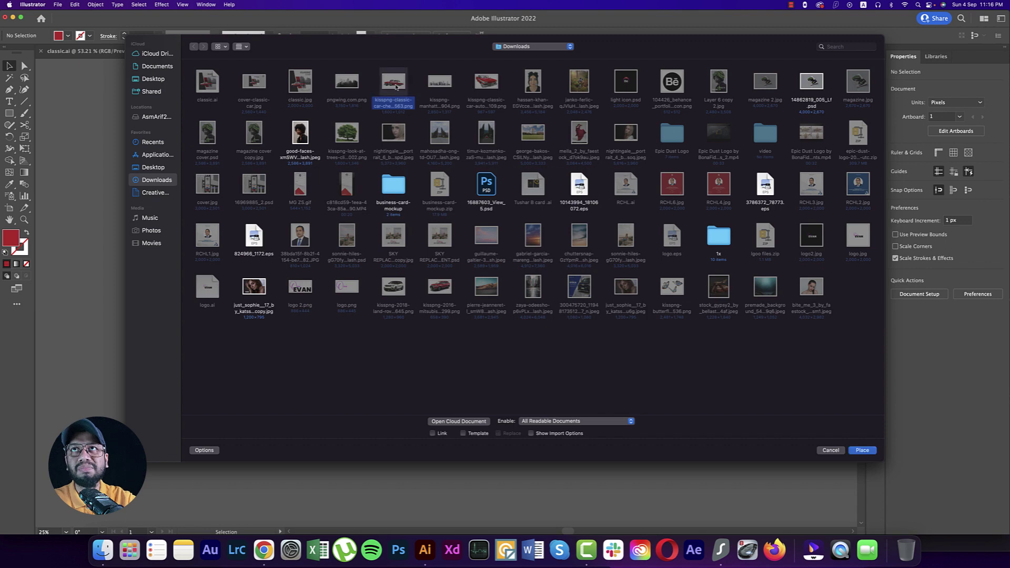
drag(341, 264, 737, 371)
drag(509, 319, 592, 329)
Step: Flip the classic car image horizontally so it faces right
right_click(554, 342)
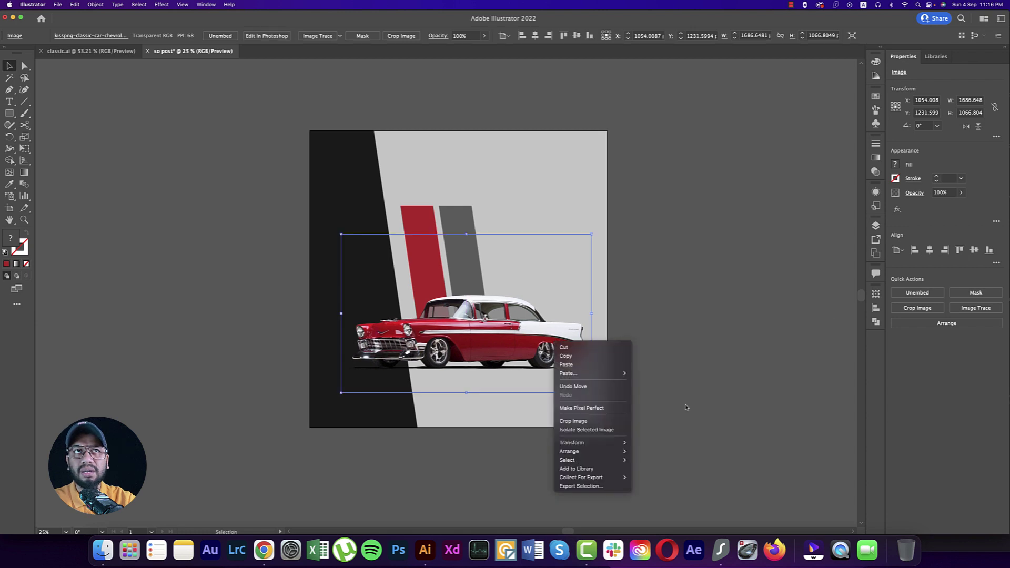
click(966, 127)
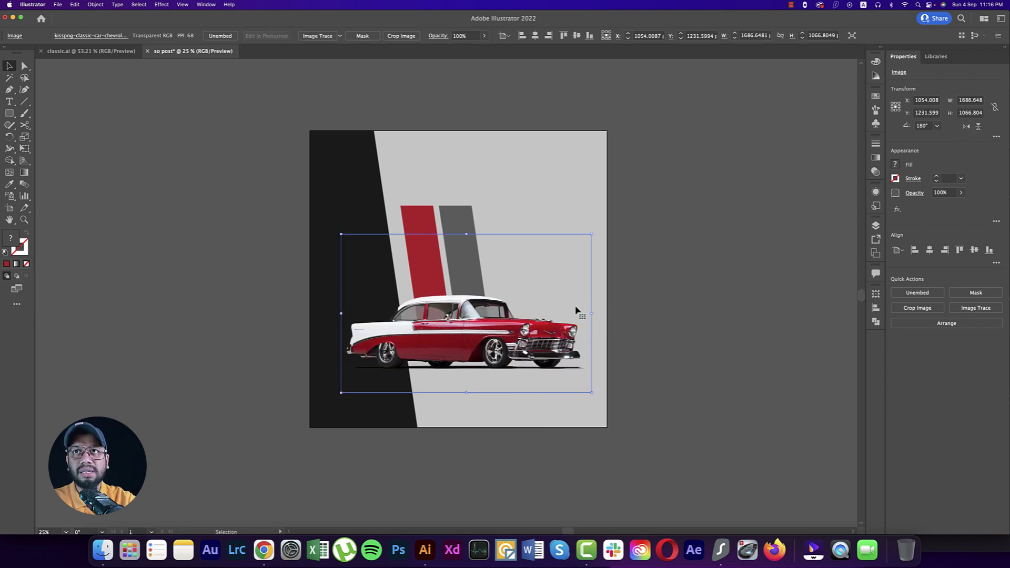
click(652, 345)
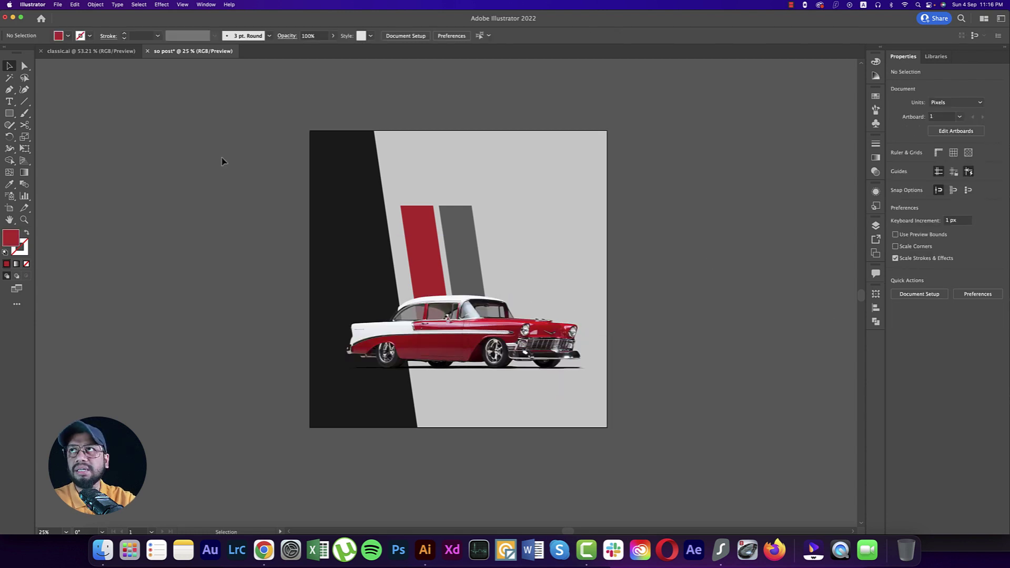
Step: Place the city skyline image pngwing.com.png from Downloads and fit it across the artboard at 2000 px wide
click(60, 5)
click(79, 148)
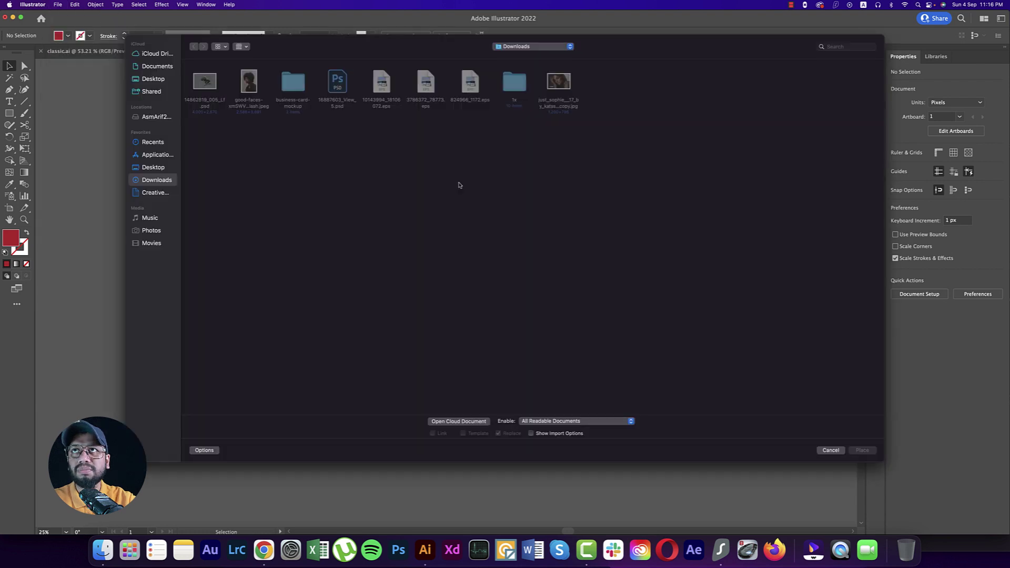
double_click(346, 81)
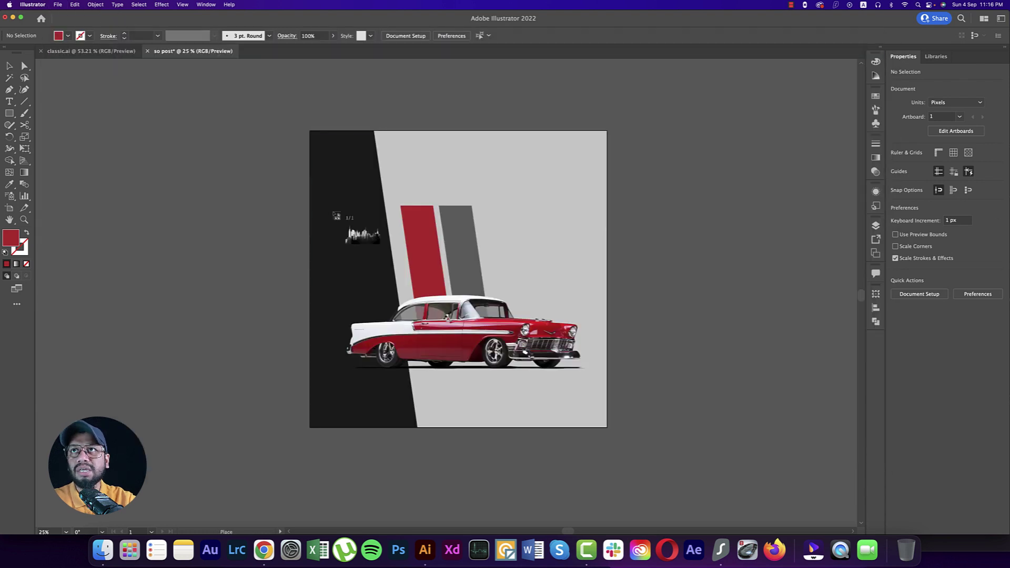
drag(310, 220, 756, 337)
drag(515, 281, 608, 281)
drag(585, 314, 584, 311)
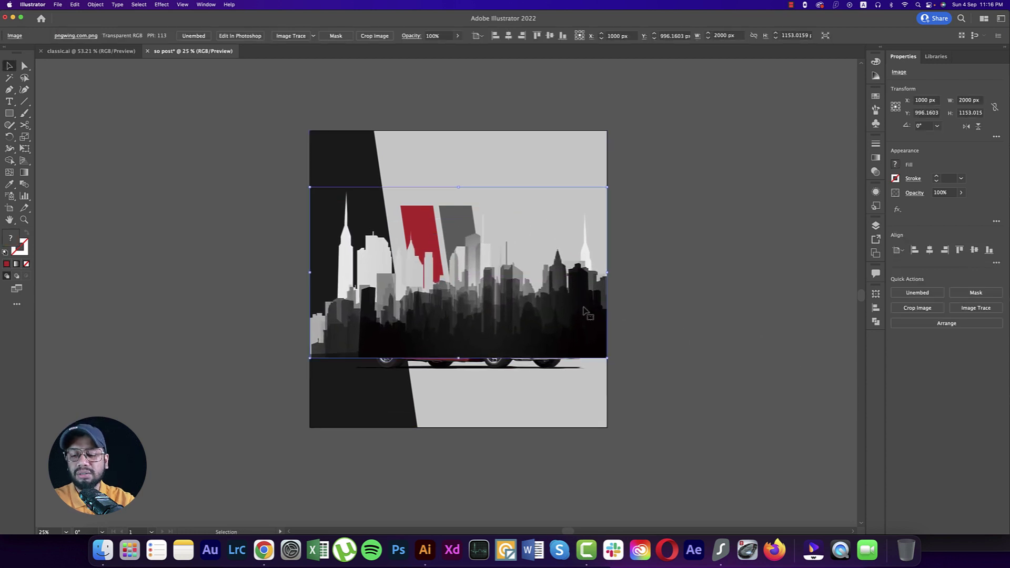
Step: Send the skyline image to the back, and put the light gray square behind it
key(super+shift+bracketleft)
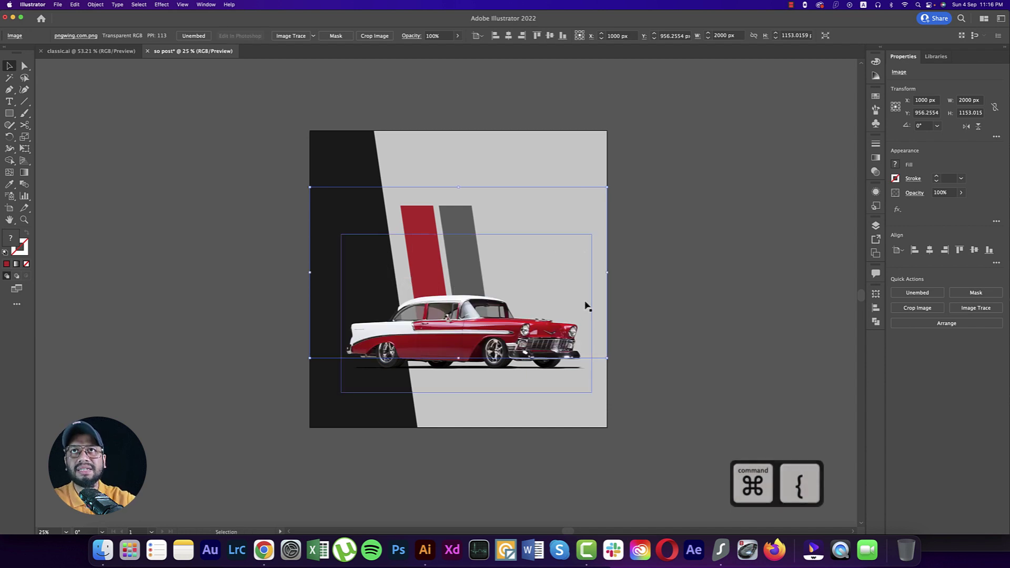
click(572, 167)
key(super+shift+bracketleft)
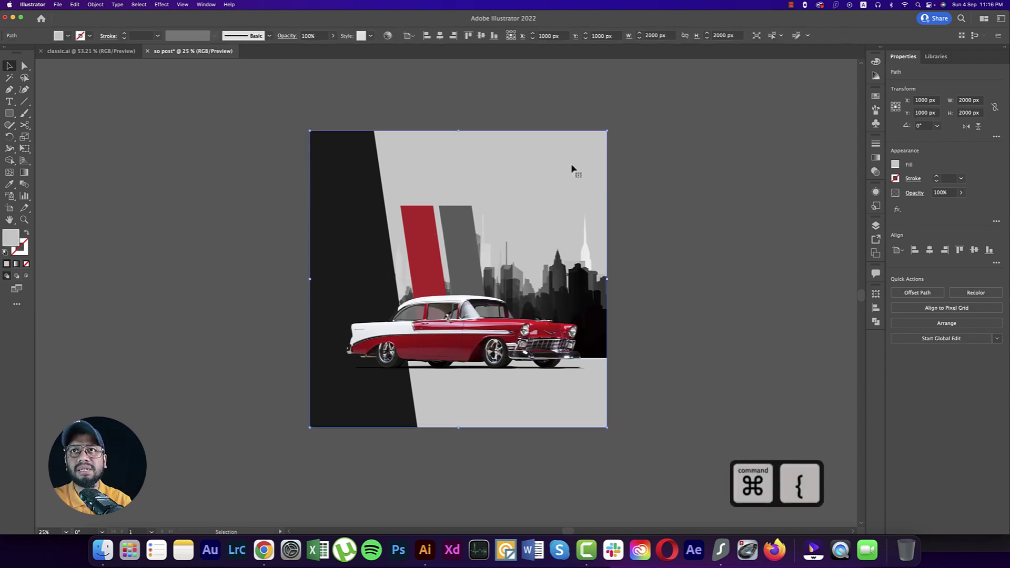
Step: Lower the black slanted shape's opacity to 96% so the skyline faintly shows through
click(367, 215)
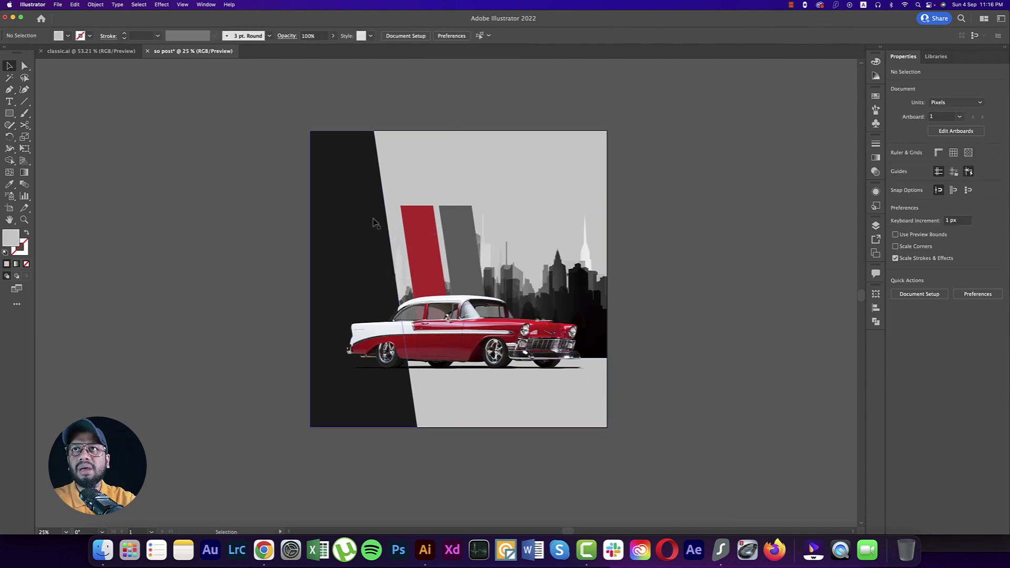
click(333, 36)
drag(333, 48, 330, 50)
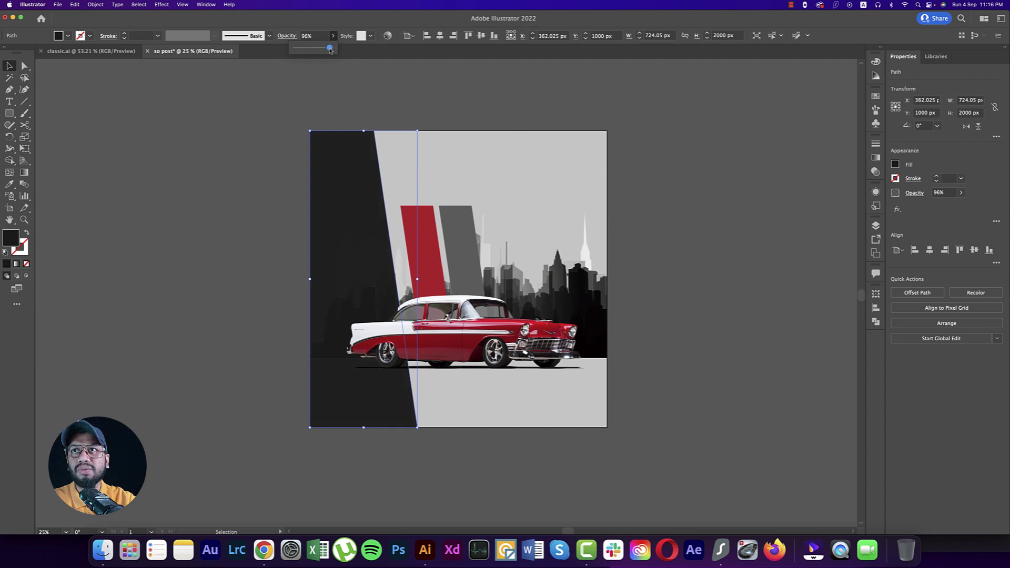
Step: Enlarge the red and gray bars to about 743 x 1213 px and move the car slightly left
click(417, 237)
click(443, 220)
shift+click(444, 221)
drag(447, 360, 472, 307)
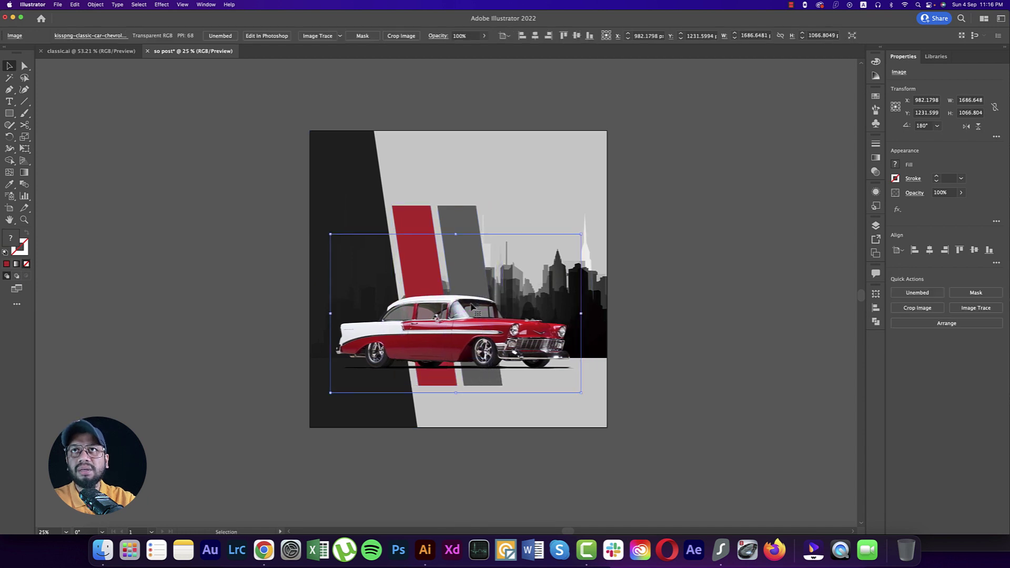
Step: Set the blending mode of the red and gray bars to Multiply
click(456, 219)
shift+click(429, 219)
click(875, 172)
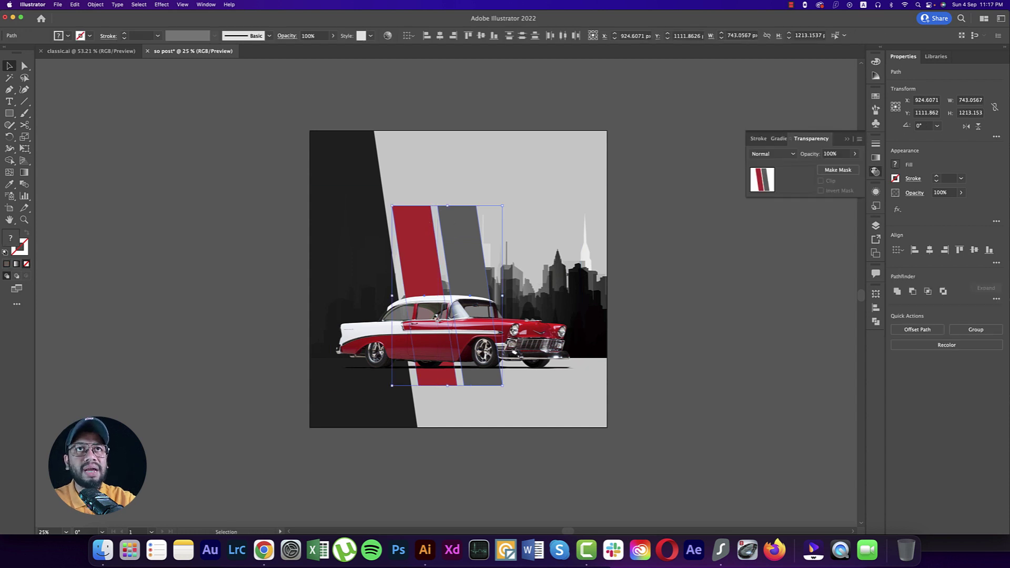
click(780, 158)
click(771, 188)
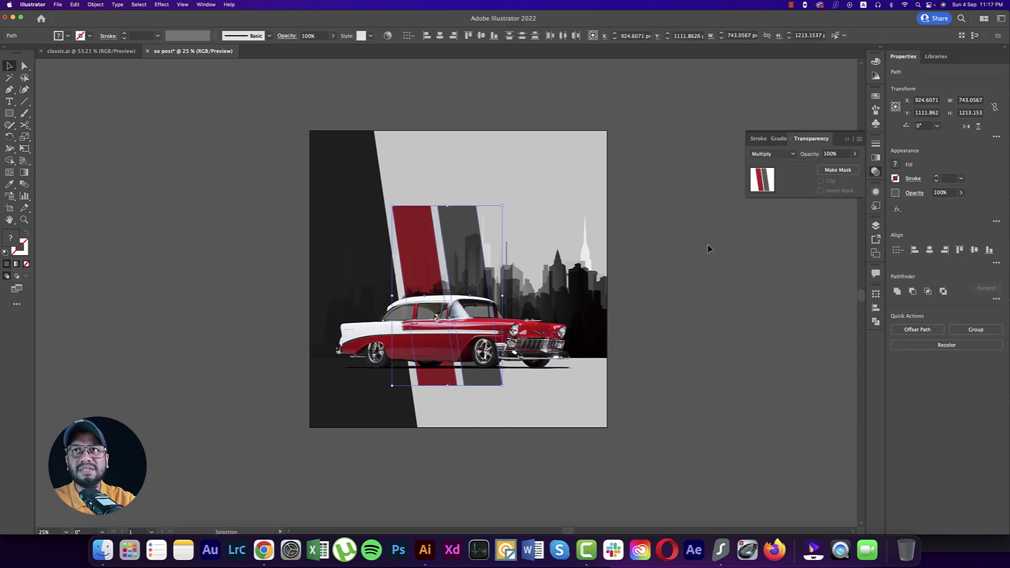
click(679, 309)
Step: Scale the car image down proportionally and reposition it across the black shape and the two bars
click(553, 342)
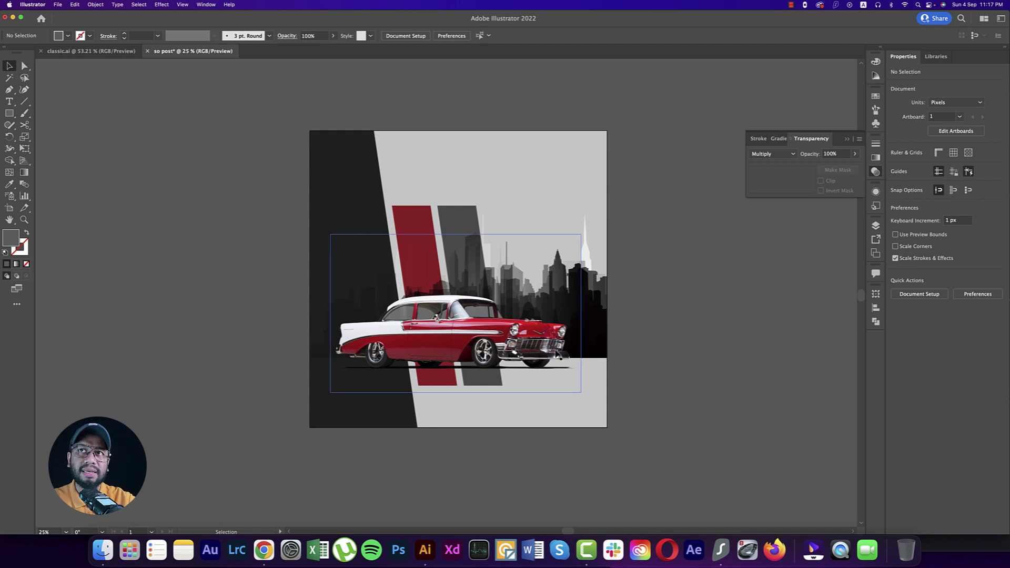
drag(572, 314, 540, 316)
drag(506, 343, 507, 345)
click(652, 352)
Step: Reduce the city skyline image's opacity to 53%
click(591, 343)
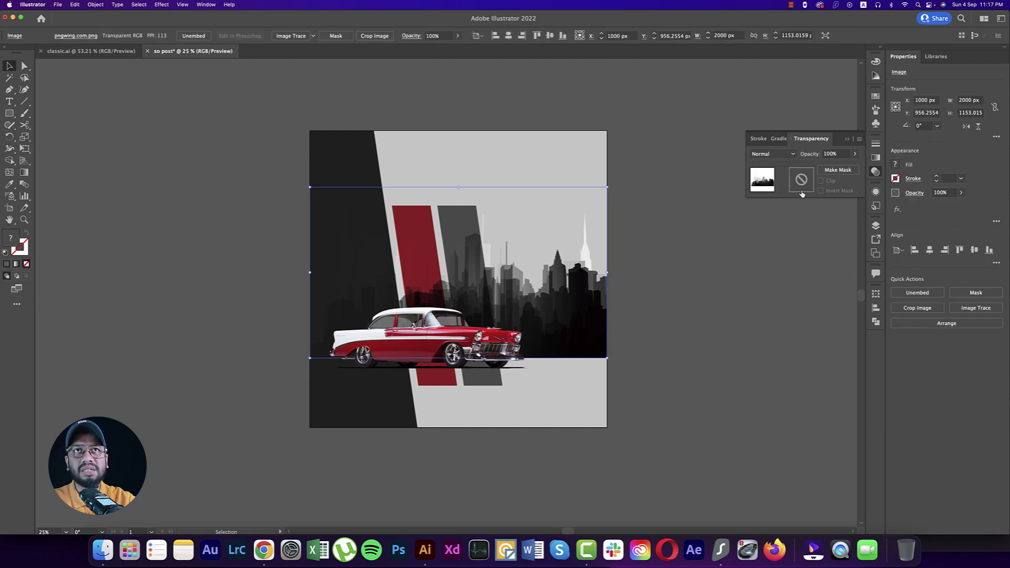
click(856, 155)
drag(836, 166, 834, 167)
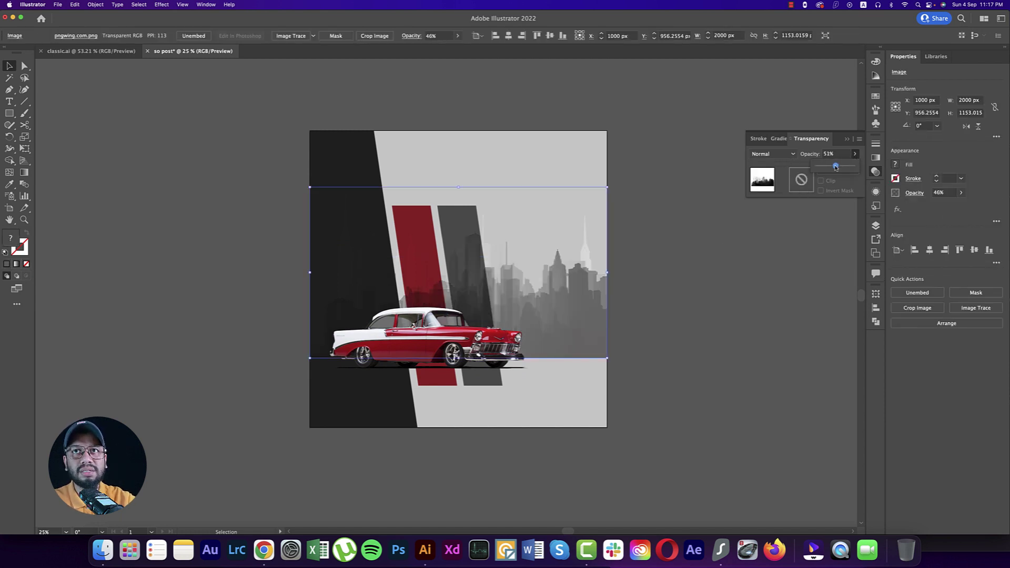
click(695, 317)
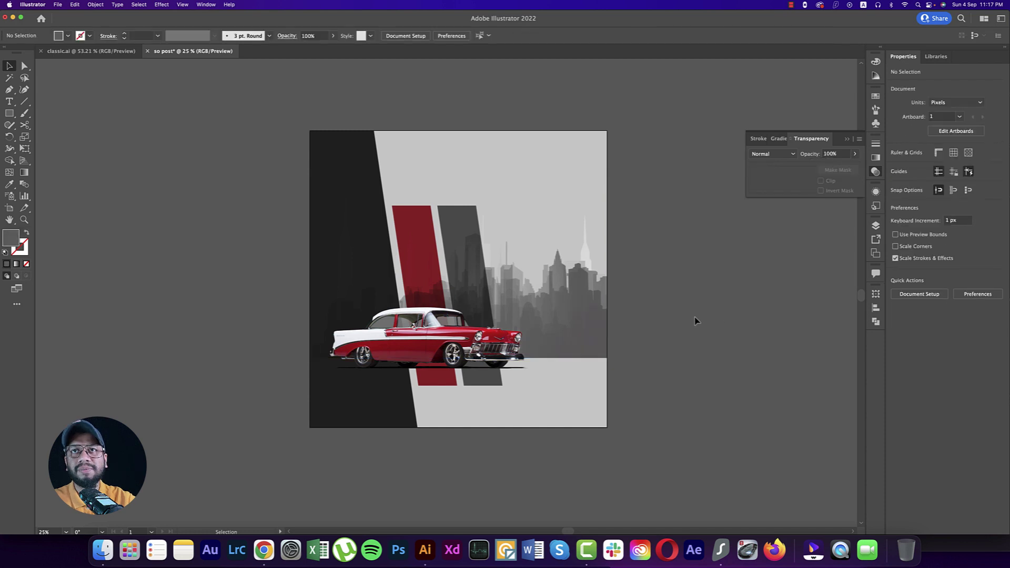
Step: Flip the city skyline image horizontally
click(577, 335)
click(961, 127)
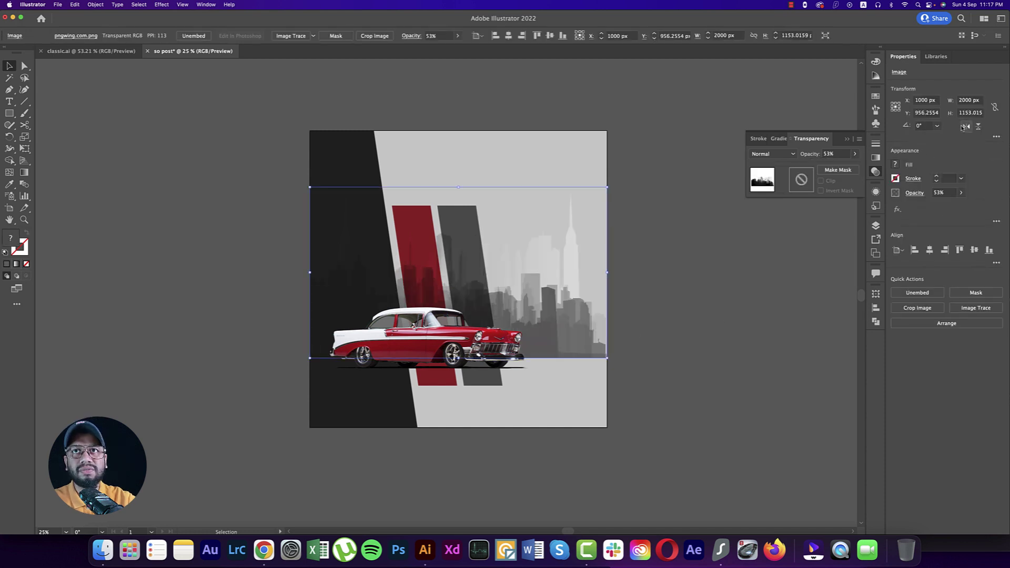
click(737, 348)
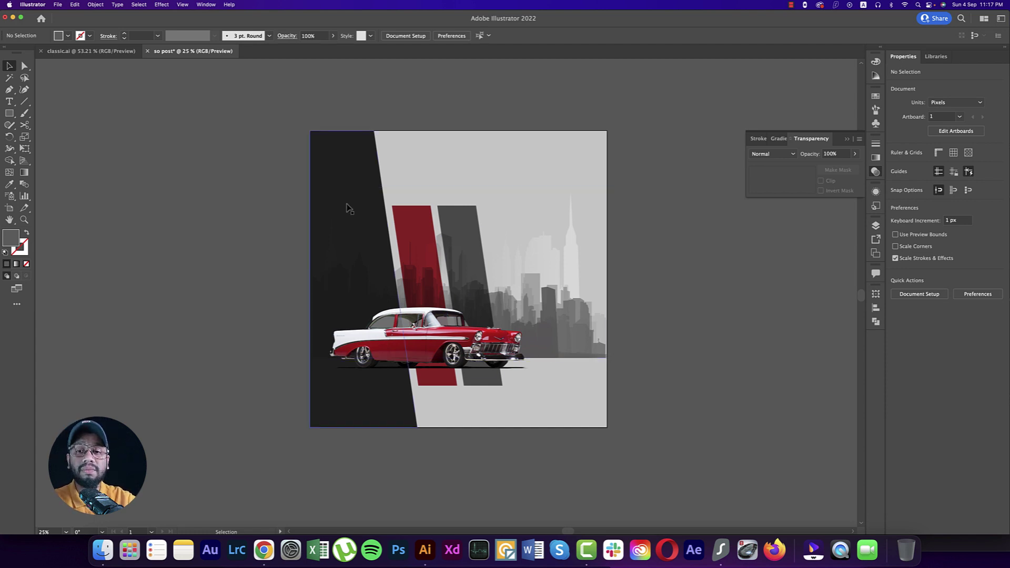
Step: Add a placeholder text line beginning left of the artboard and set its font size to 200 pt
click(9, 103)
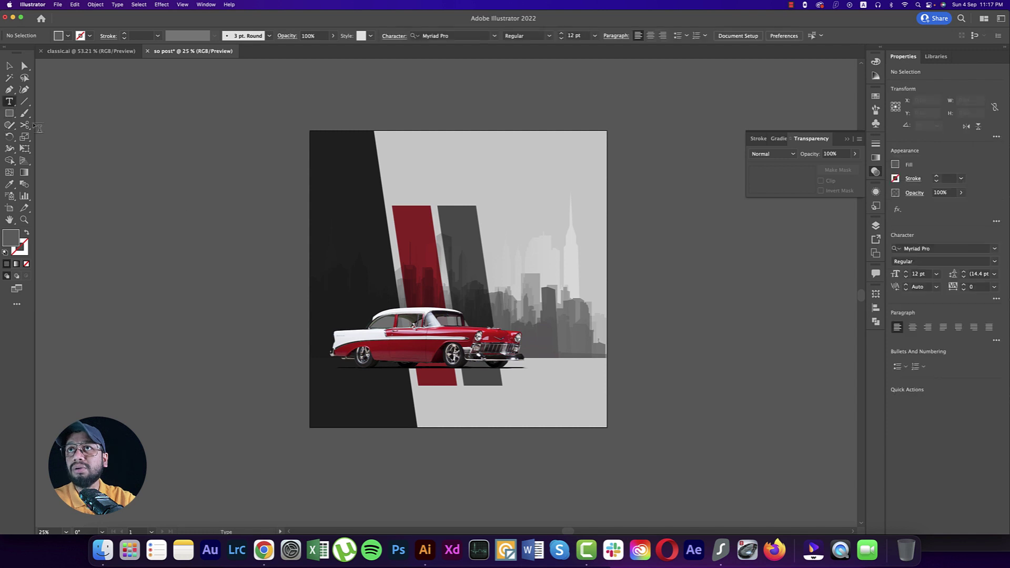
click(211, 216)
click(521, 35)
click(547, 212)
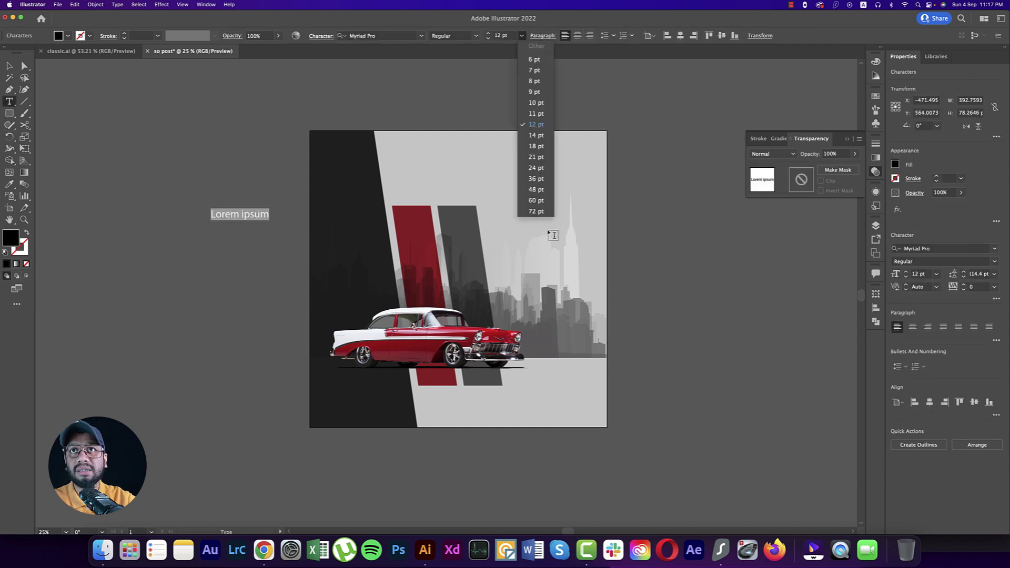
click(508, 36)
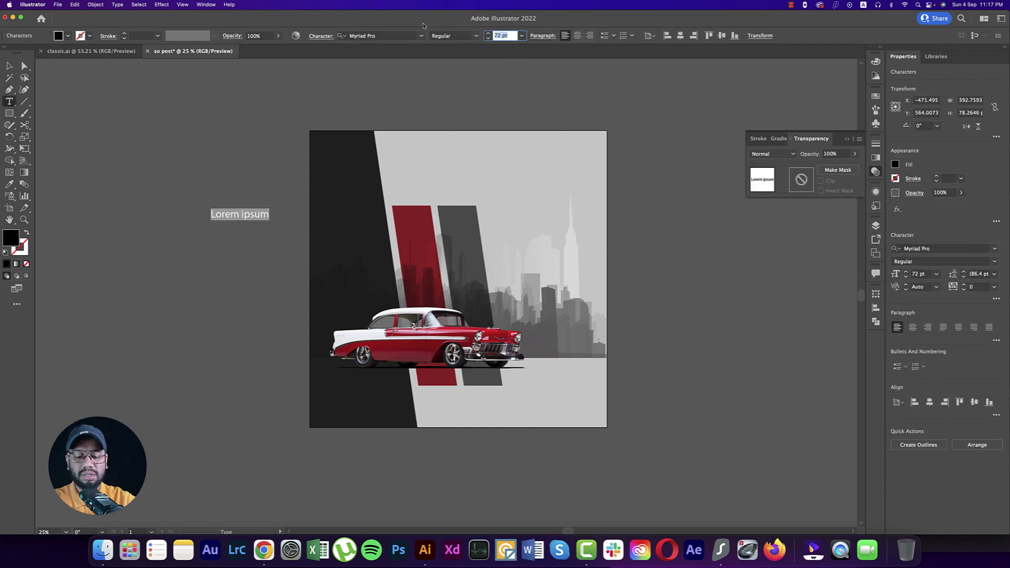
key(Return)
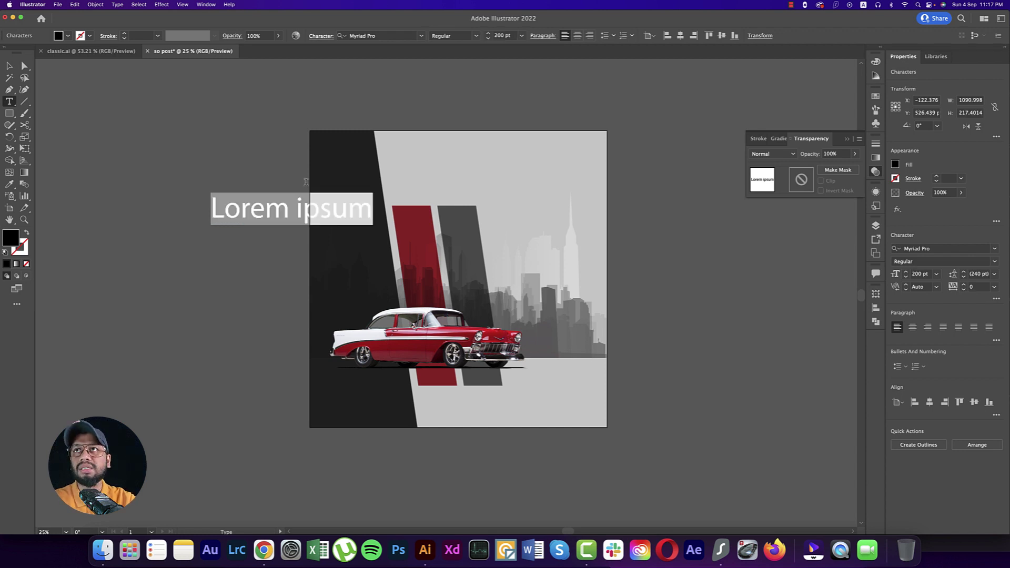
Step: Set the placeholder text's font to Poppins Black Italic and replace its wording with 1960
click(396, 35)
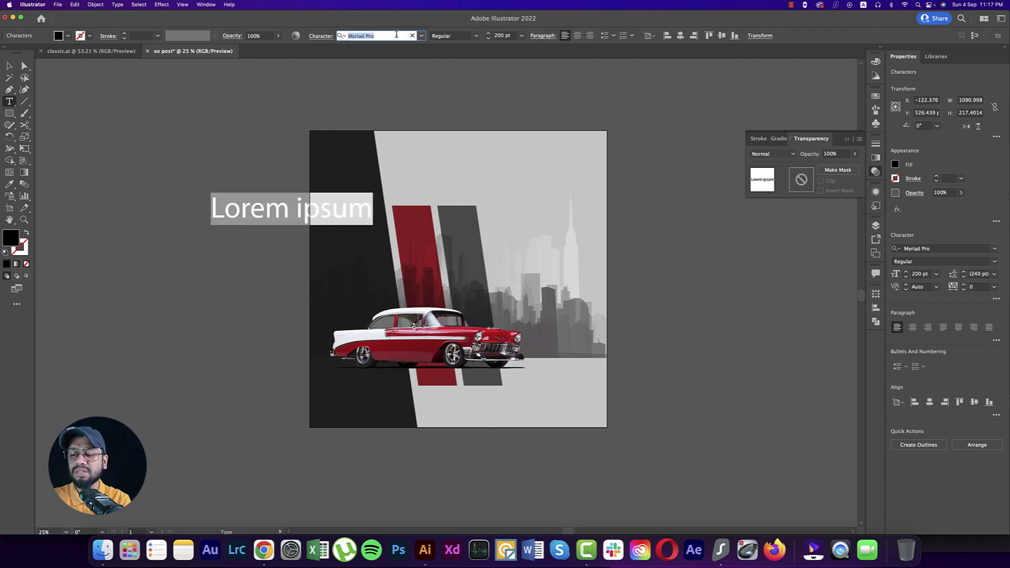
text(pop)
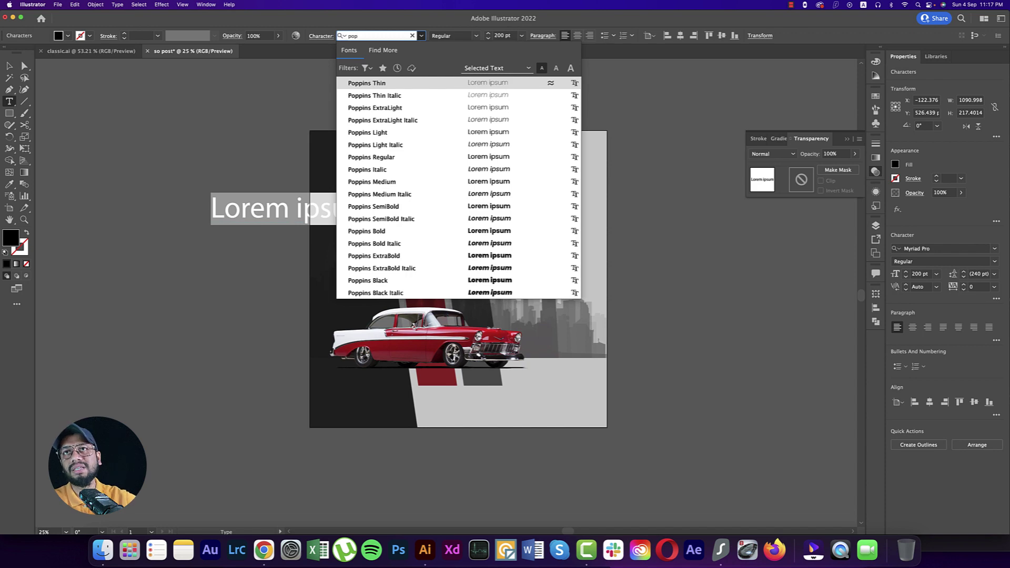
click(509, 294)
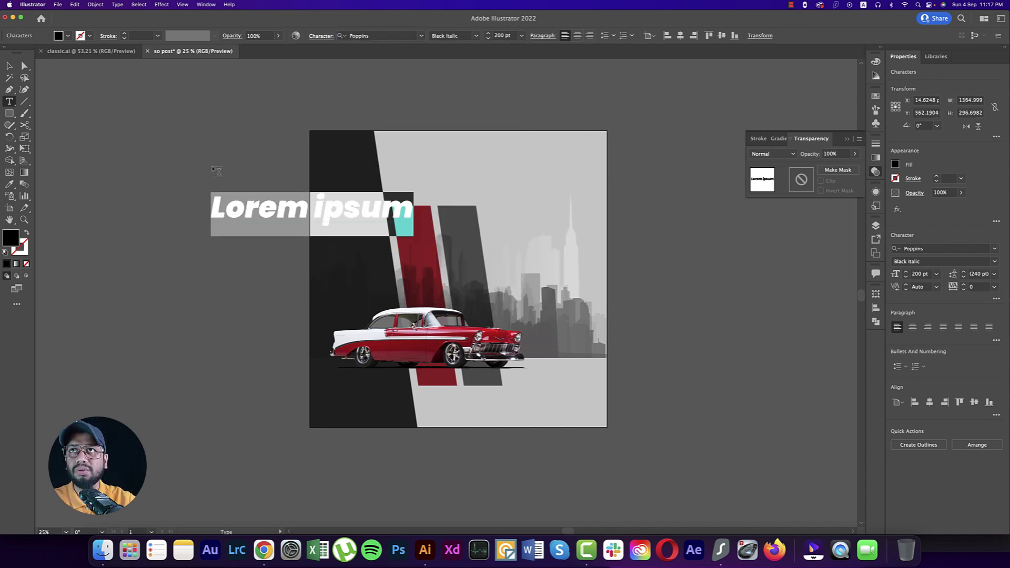
text(1960)
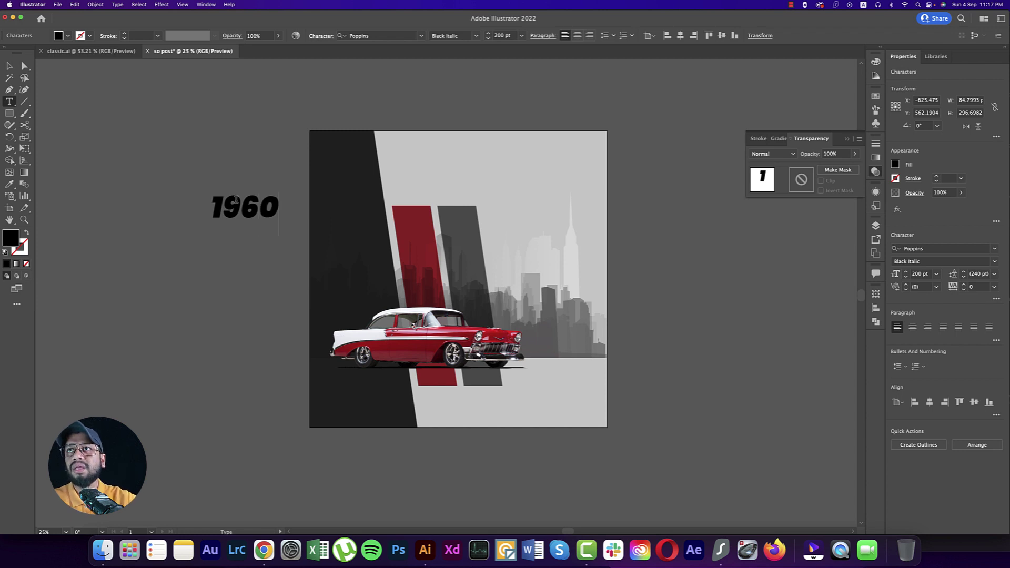
key(Escape)
Step: Enlarge the 1960 text to about 344 pt over the skyline's lower right and layer it behind the car, shifting the car slightly left
drag(279, 216, 569, 353)
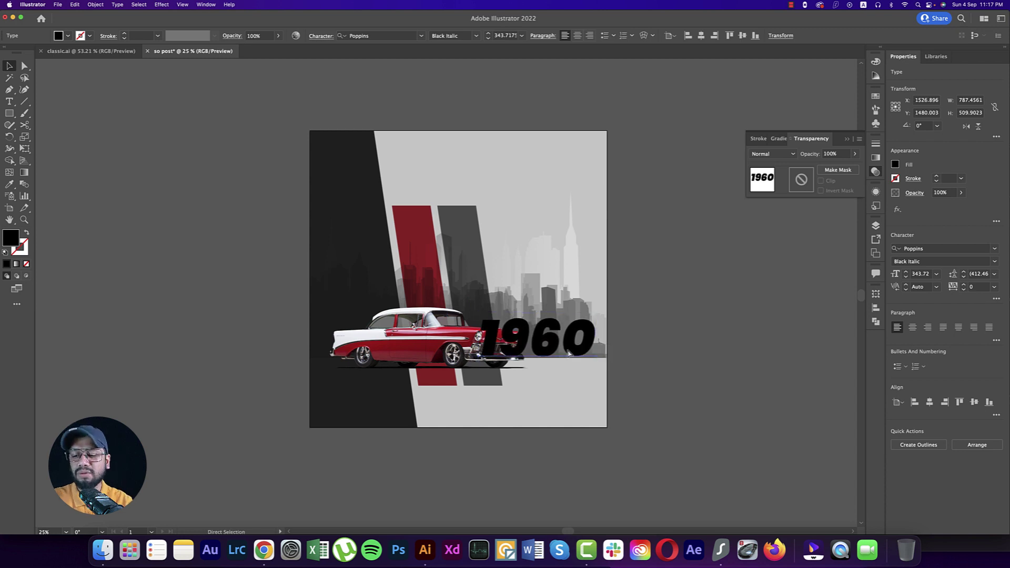
key(super+bracketleft)
click(466, 345)
drag(467, 346, 454, 345)
Step: Enlarge the 1960 text to about 396 pt and align it near the artboard's right edge at the skyline's base
drag(545, 344, 550, 344)
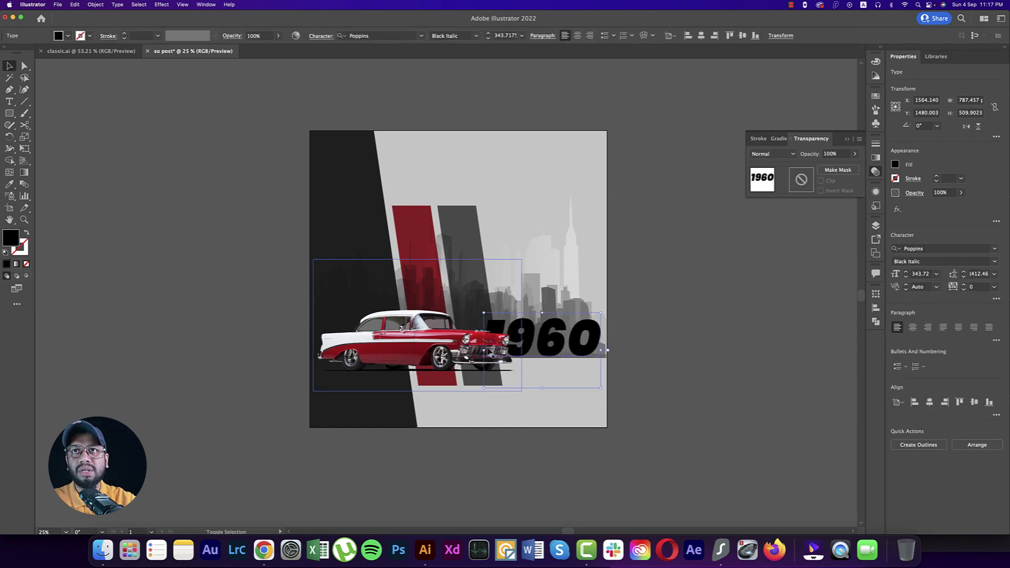
drag(483, 313, 466, 301)
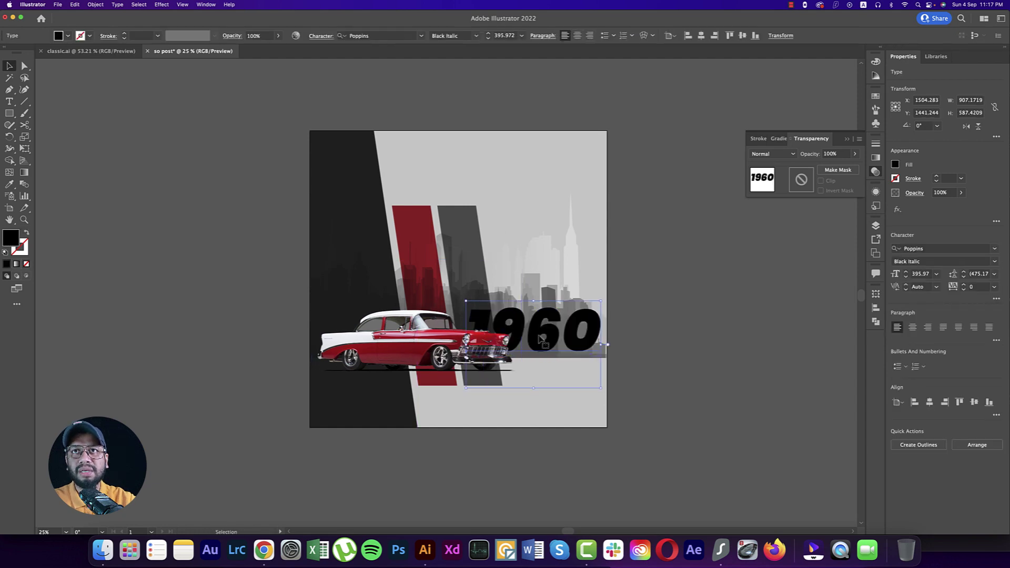
drag(550, 344, 554, 349)
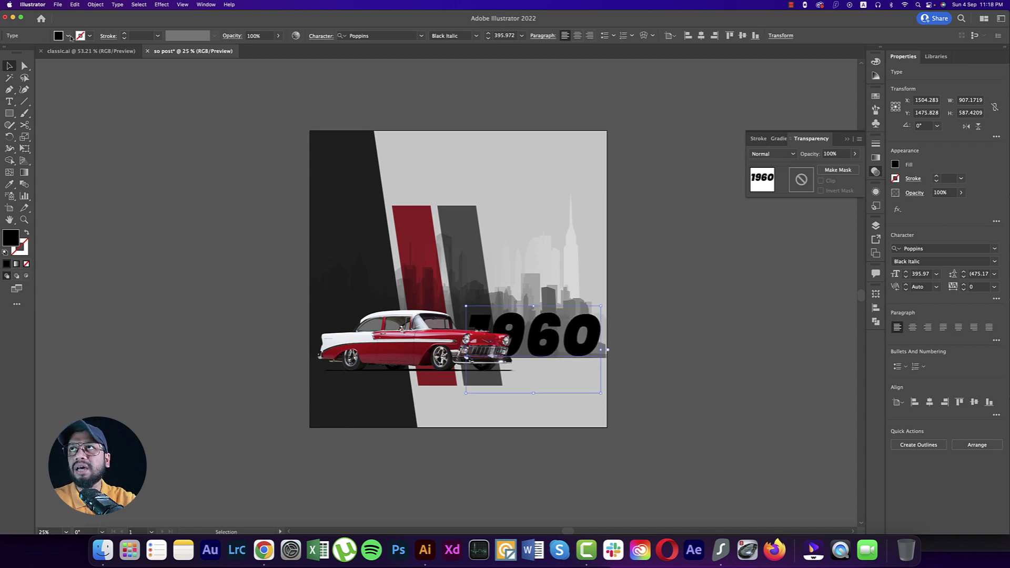
Step: Try several grey fills on the 1960 text and settle on light grey R=179 G=179 B=179
click(68, 36)
click(38, 82)
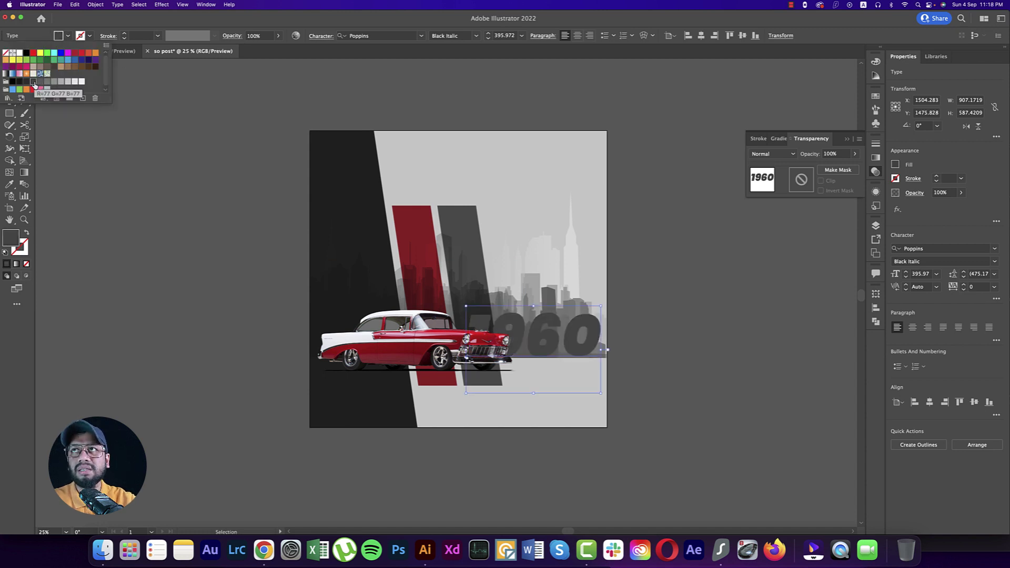
click(20, 82)
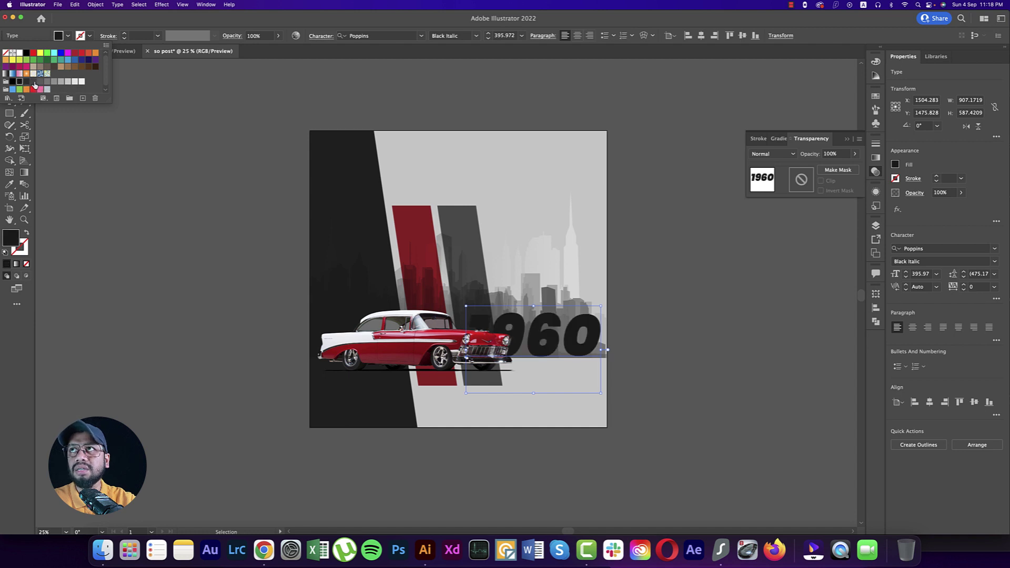
click(47, 83)
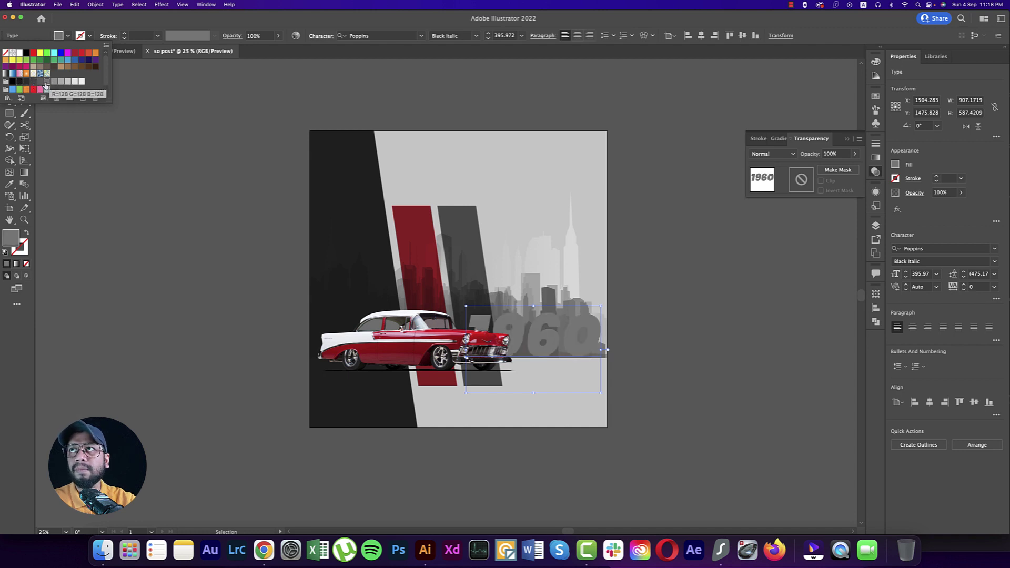
click(41, 82)
click(75, 82)
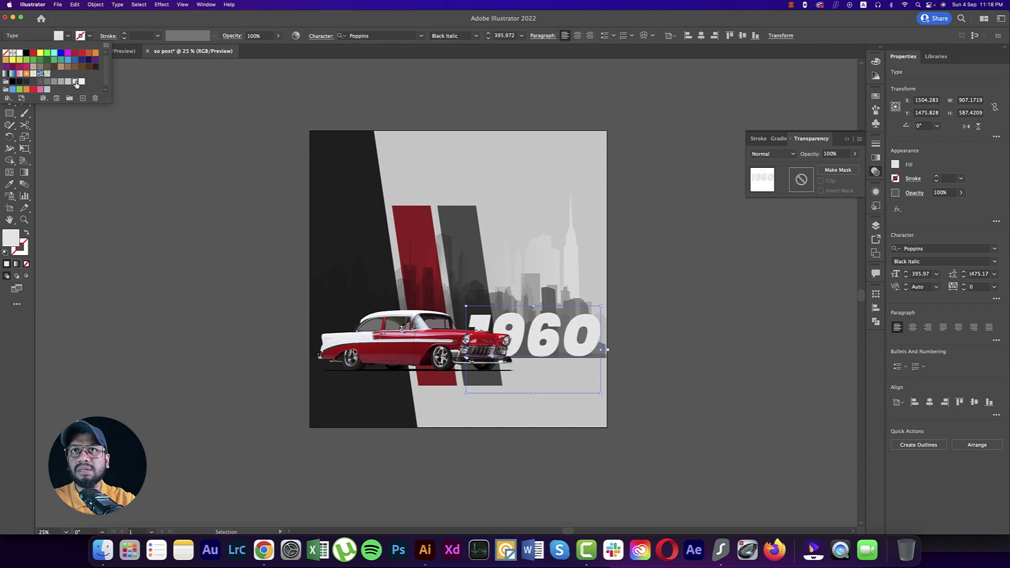
click(68, 82)
click(61, 82)
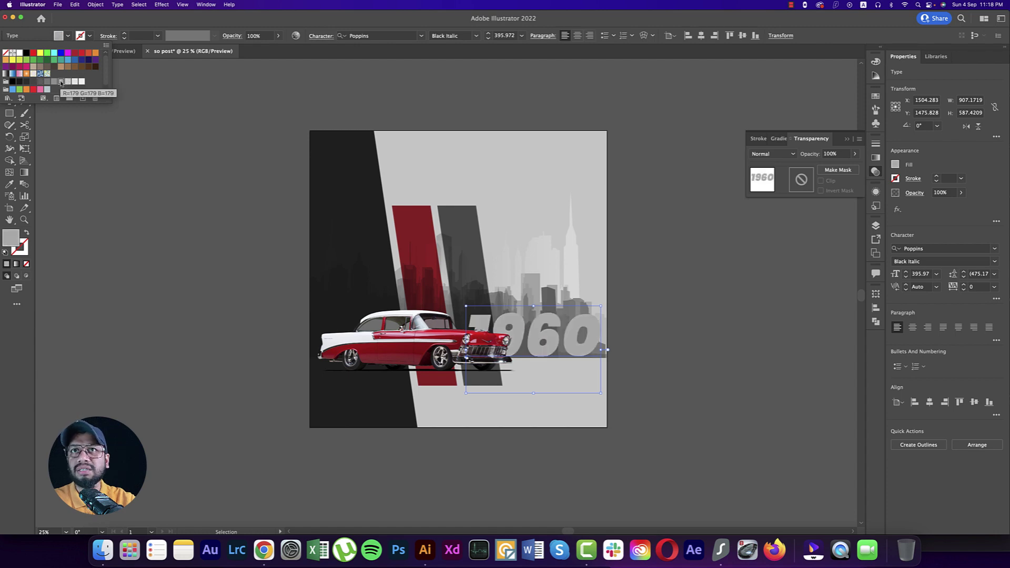
click(657, 288)
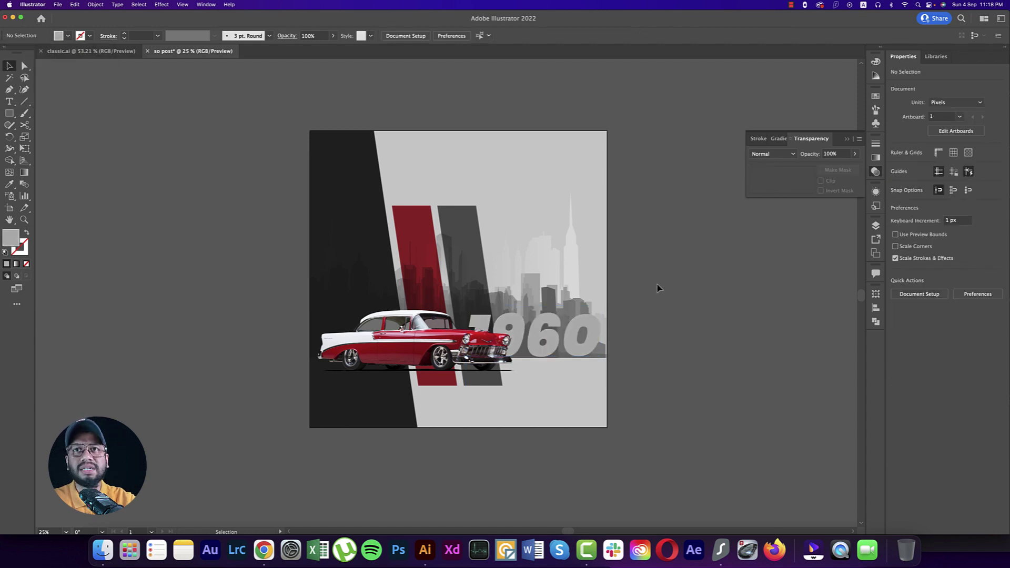
click(588, 337)
click(692, 295)
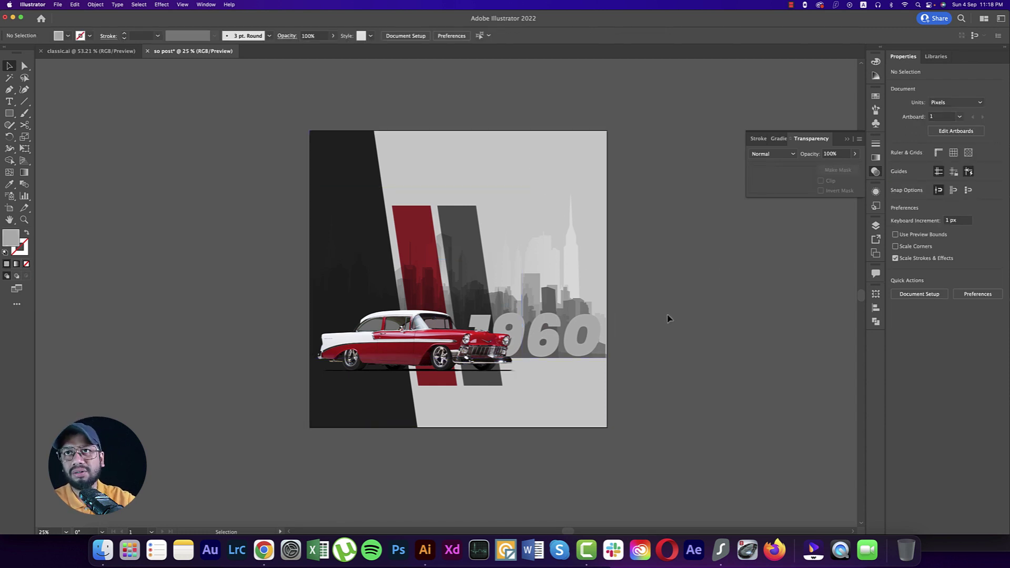
Step: Paste the right-aligned Classic Car heading, place it in the artboard's upper right area and set it in all caps
key(super+v)
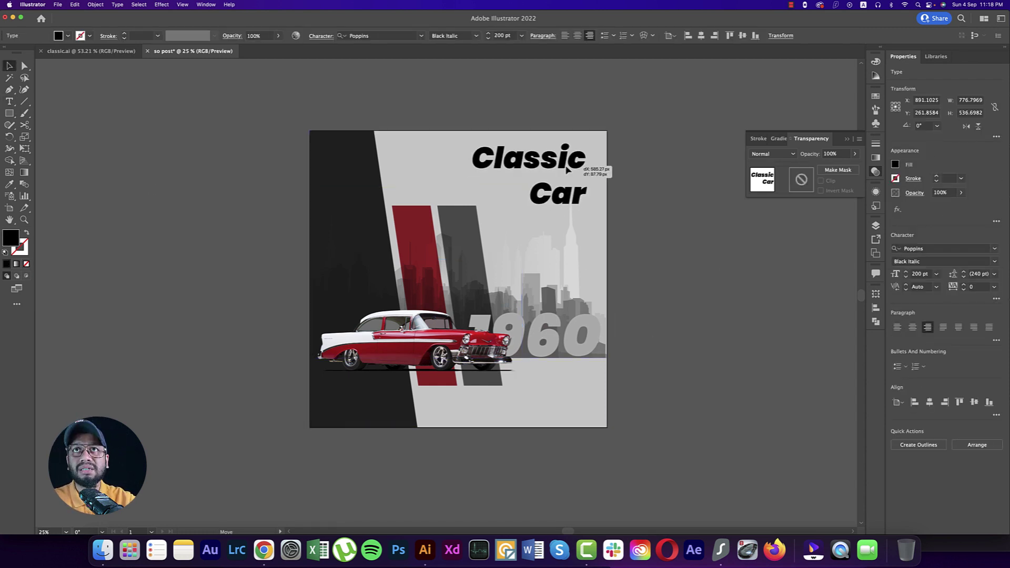
click(321, 36)
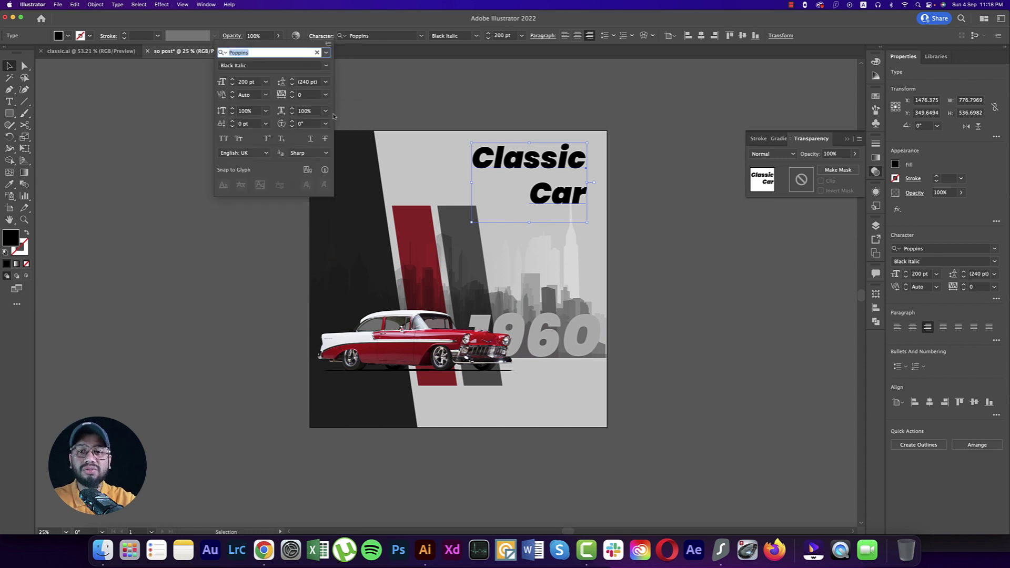
click(223, 139)
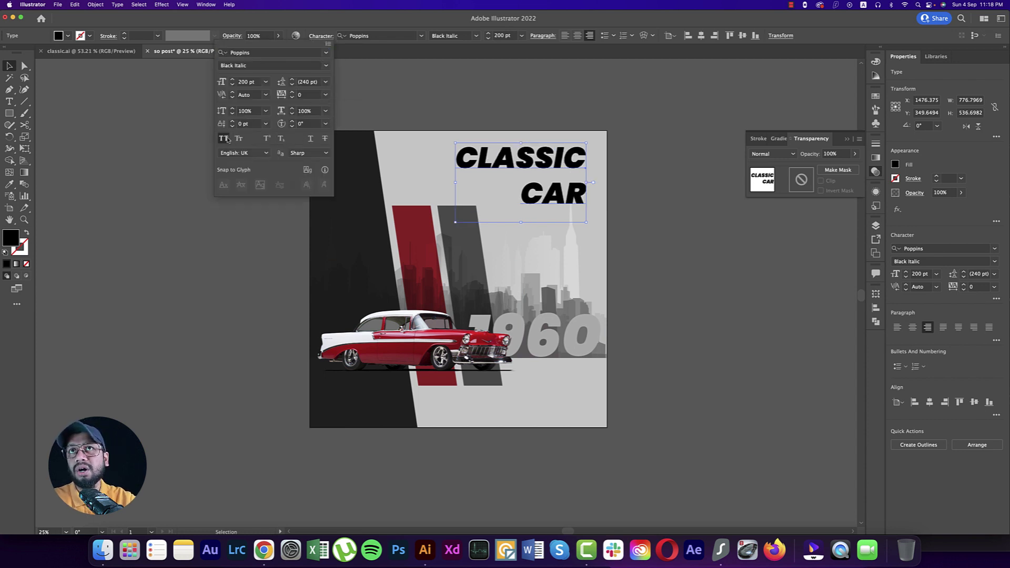
Step: Tighten the line spacing of the CLASSIC CAR heading to a leading of 160 pt
click(326, 95)
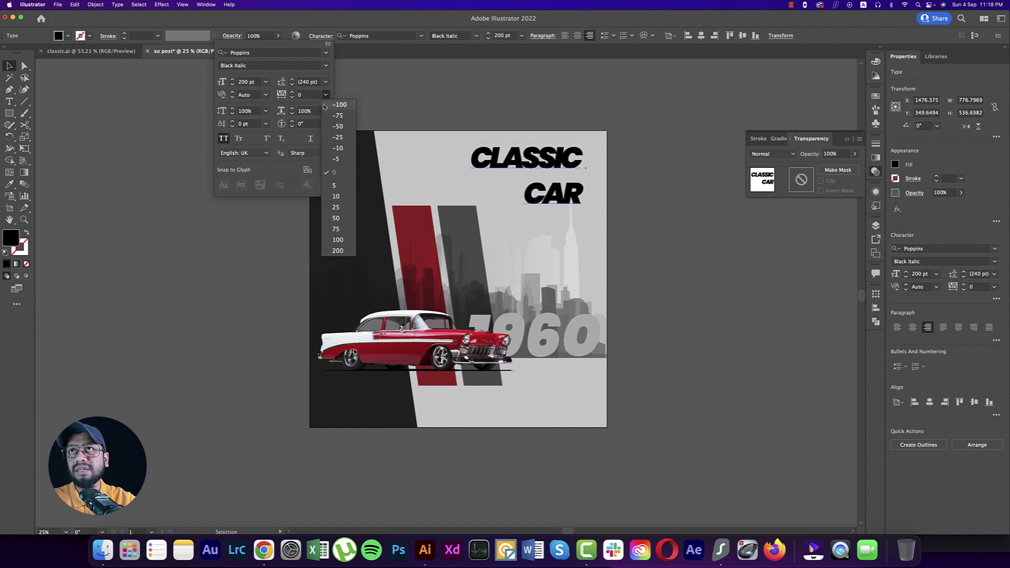
click(326, 82)
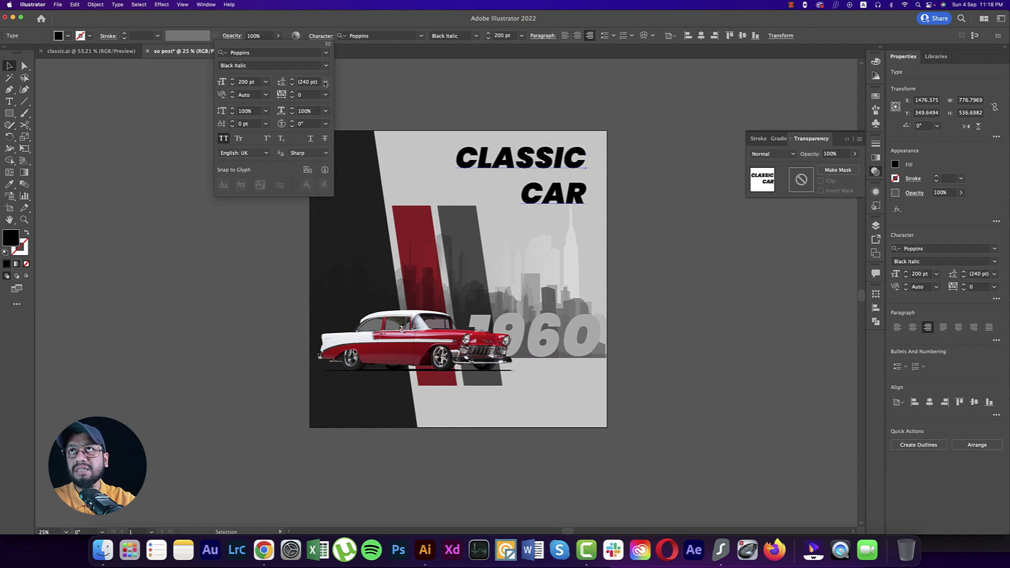
click(326, 82)
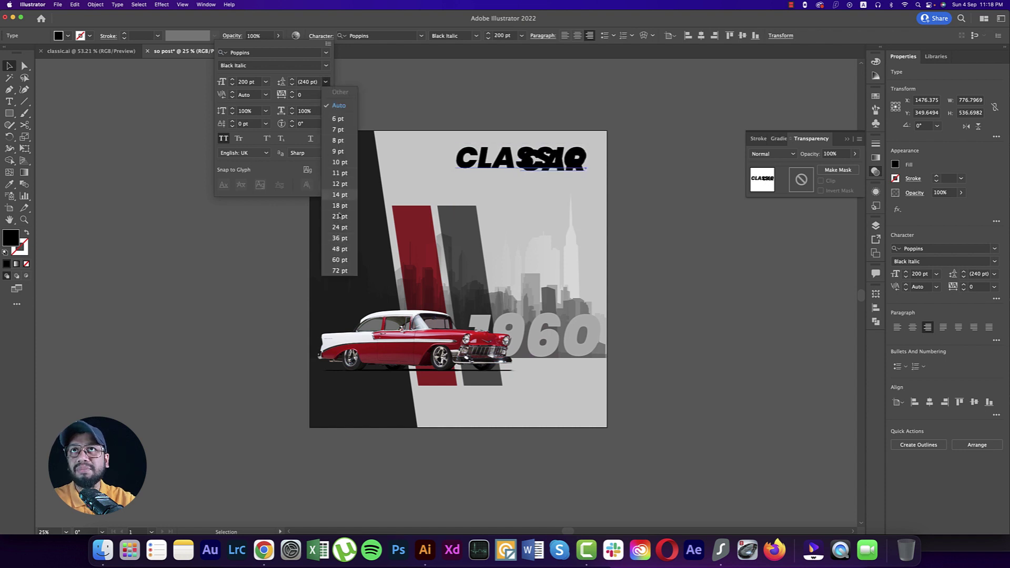
click(337, 271)
click(308, 82)
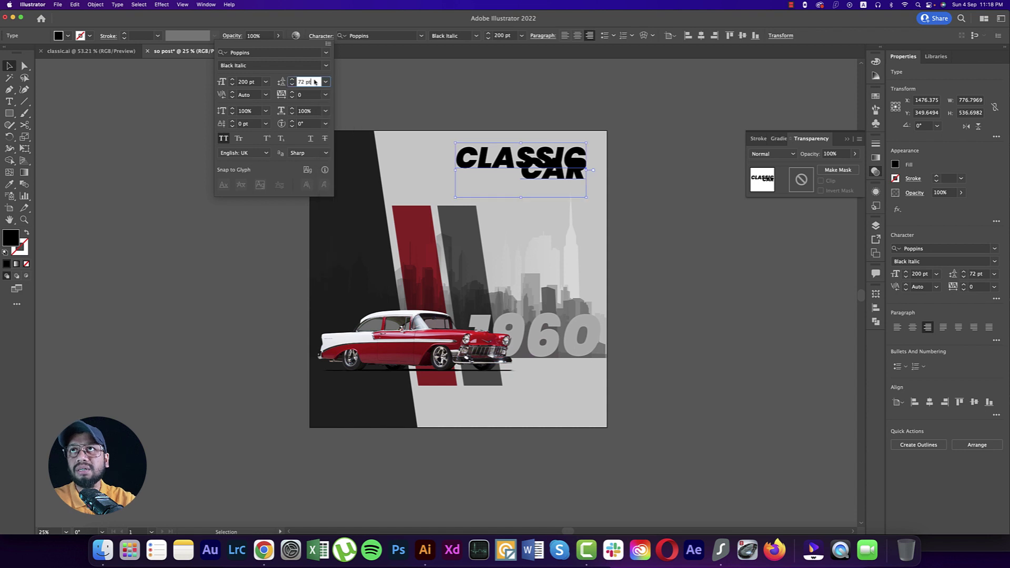
text(111)
key(Return)
text(156)
key(Return)
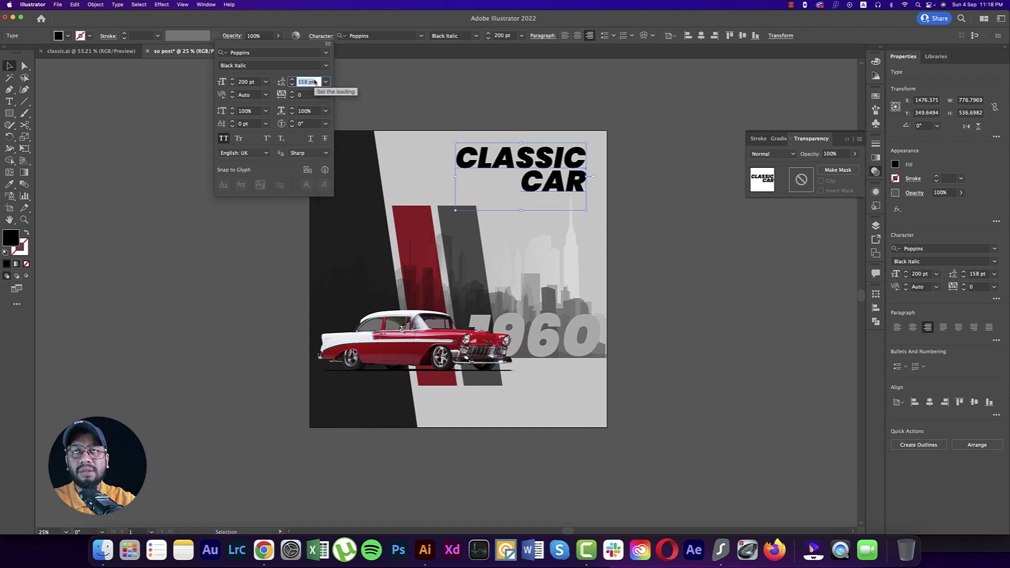
key(Up)
key(Up)
click(562, 162)
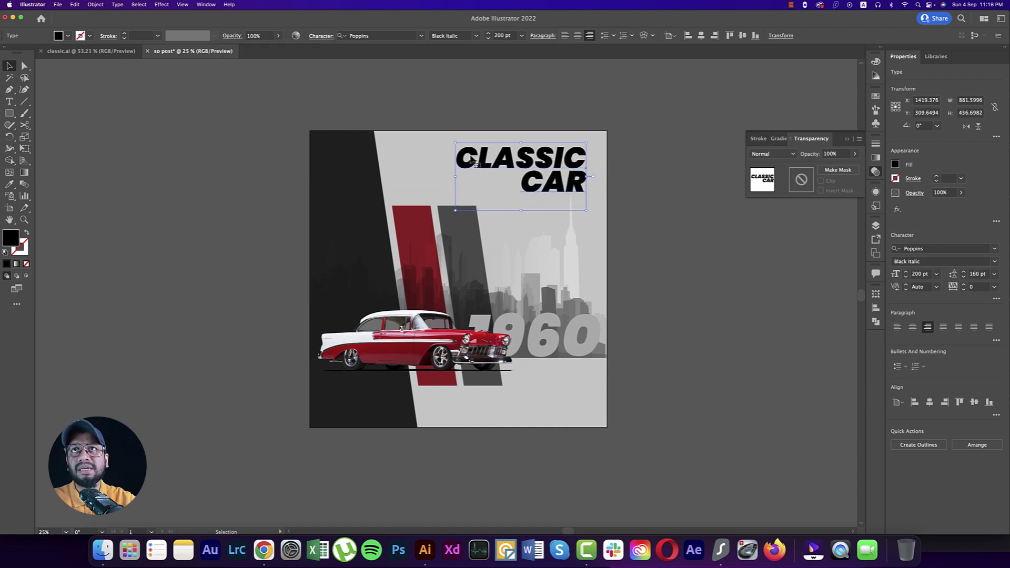
Step: Fill the word CLASSIC in the heading with dark grey
double_click(458, 158)
drag(459, 158, 595, 164)
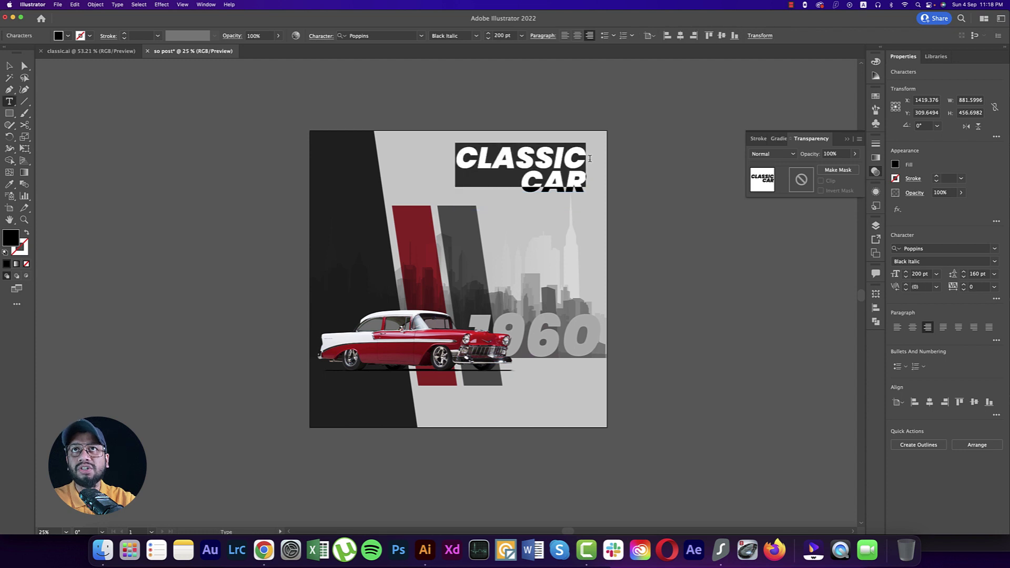
click(68, 36)
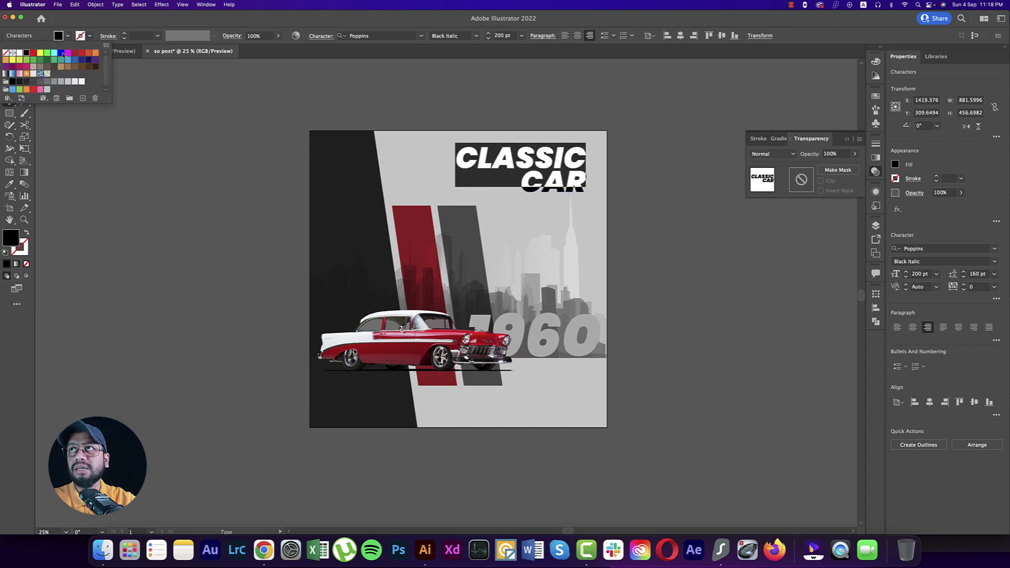
click(33, 82)
Step: Fill the word CAR in the heading with the same light grey as the 1960 text
click(553, 191)
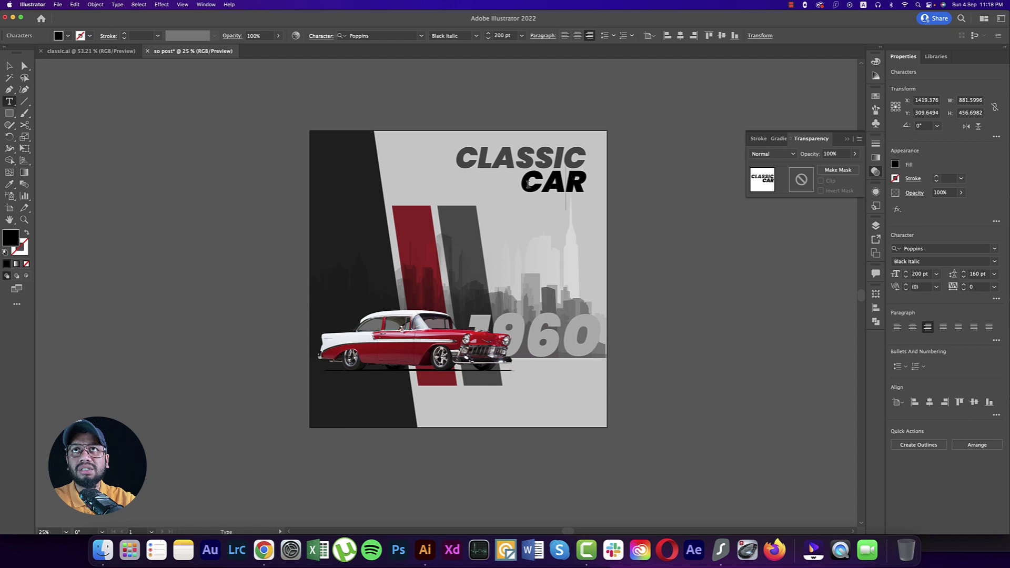
drag(524, 184, 594, 188)
click(68, 35)
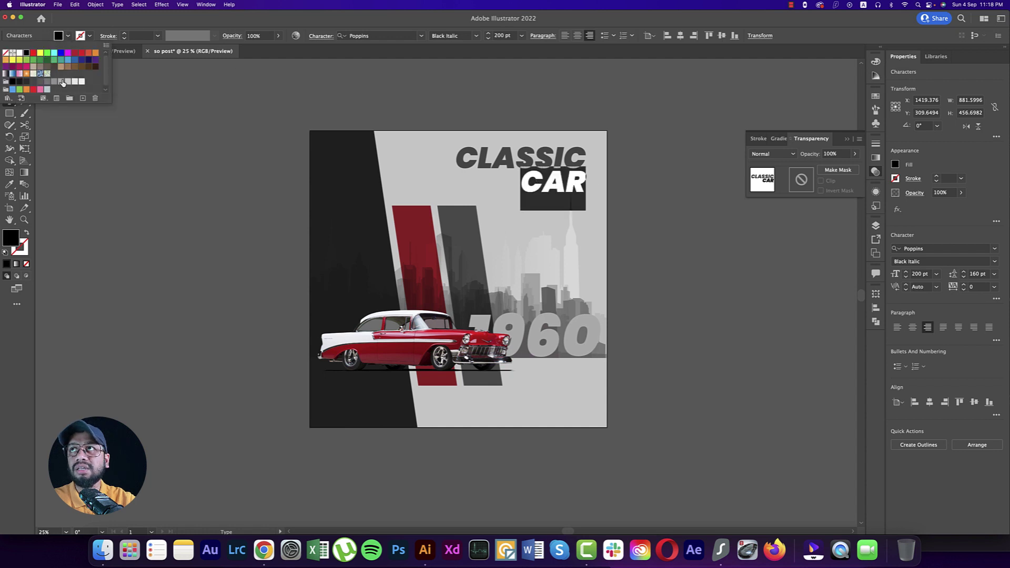
click(65, 82)
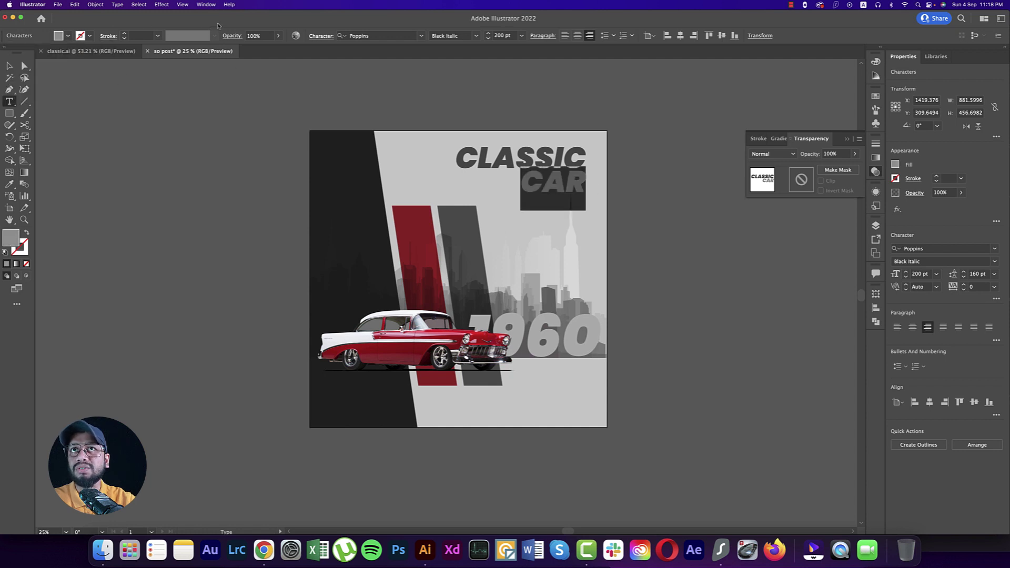
click(69, 35)
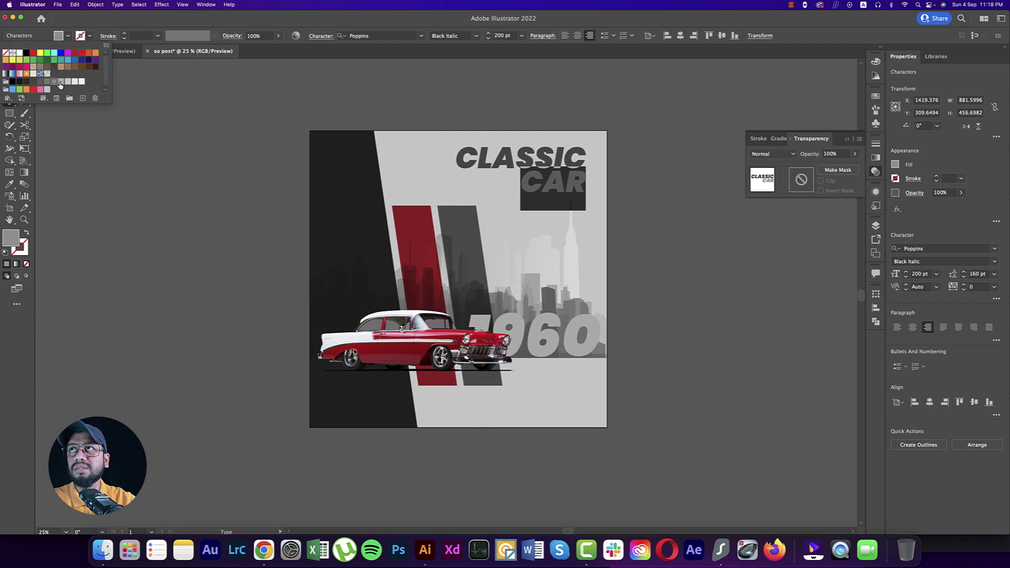
click(61, 82)
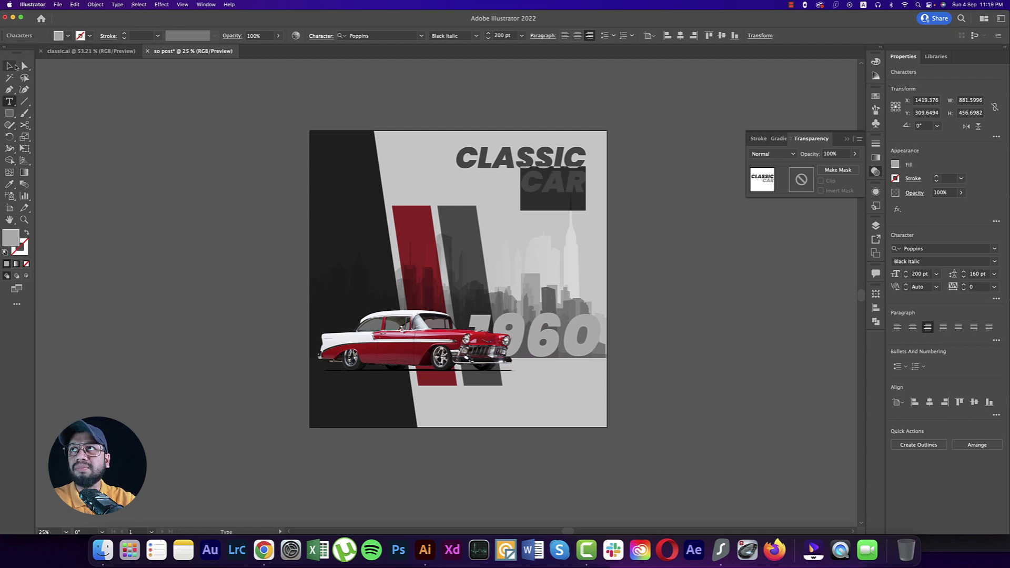
key(Escape)
click(157, 97)
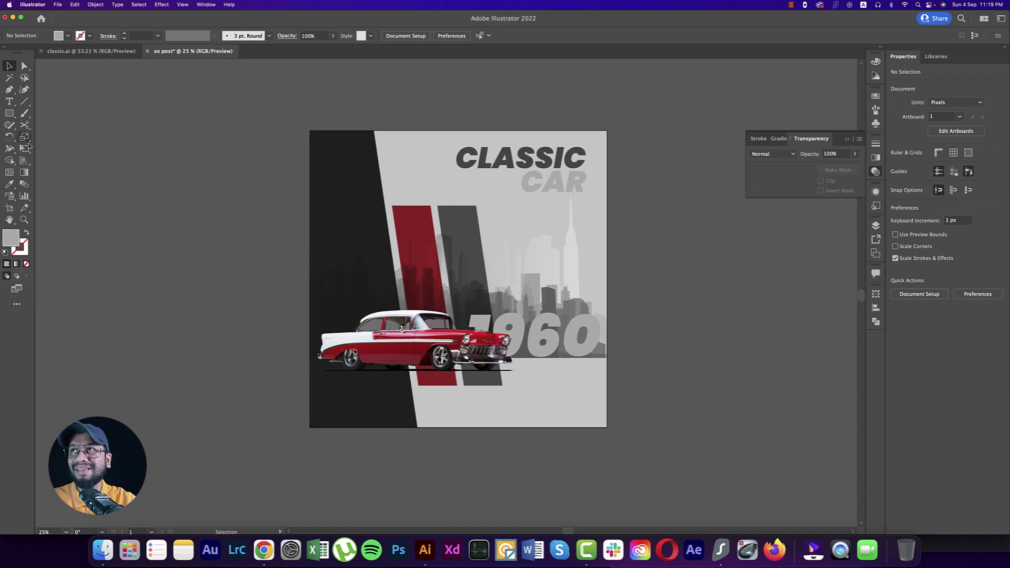
key(t)
drag(432, 392, 585, 417)
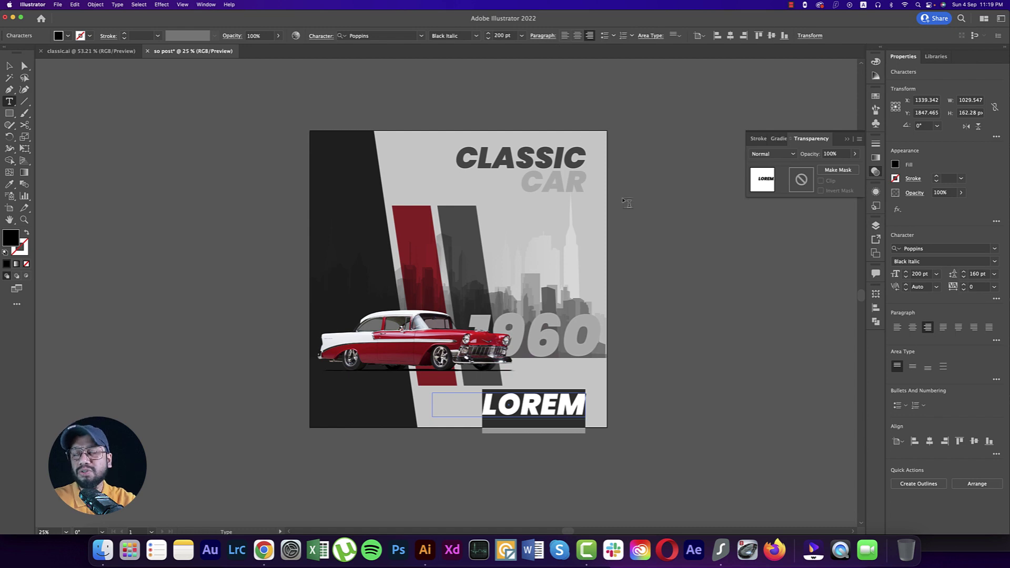
click(9, 66)
key(Delete)
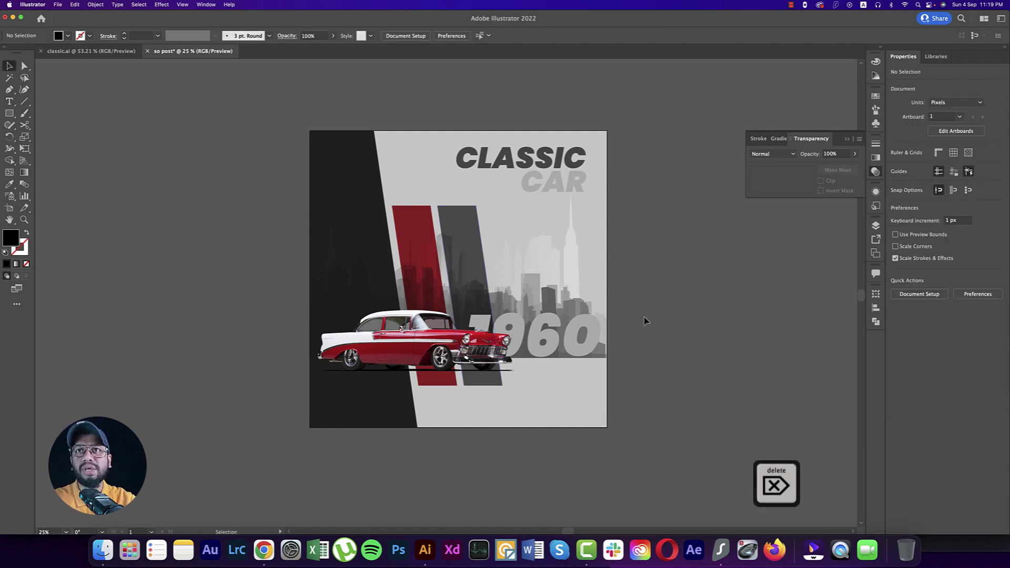
Step: Create a placeholder text area beside the artboard, set its type size to 23 pt and delete the text area
key(t)
drag(635, 250, 813, 373)
click(517, 36)
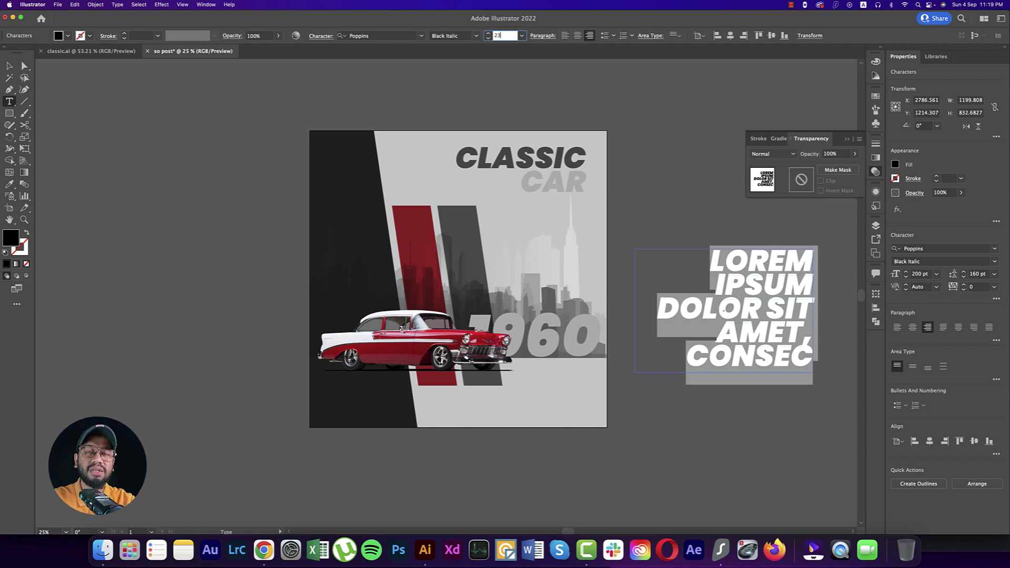
text(23)
key(Return)
click(10, 66)
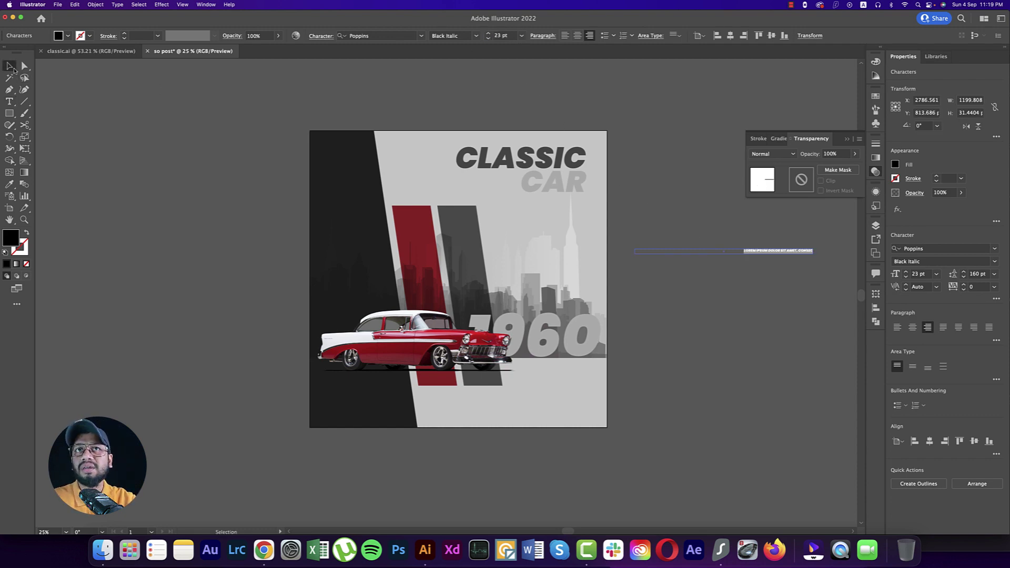
key(BackSpace)
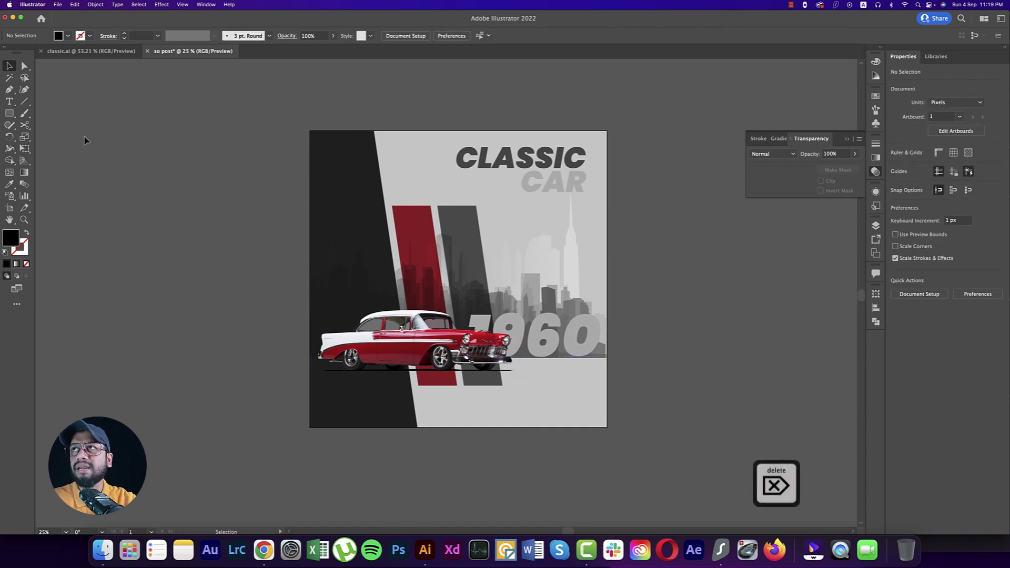
Step: Draw a text area about 902 by 160 px below the 1960 text, set its leading to Auto and delete it
click(9, 101)
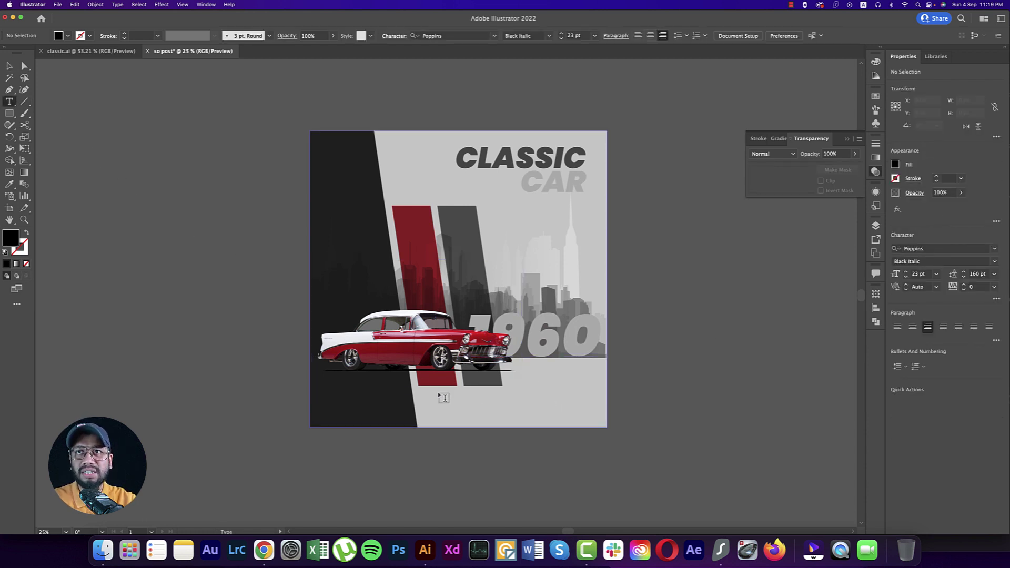
drag(461, 394, 594, 417)
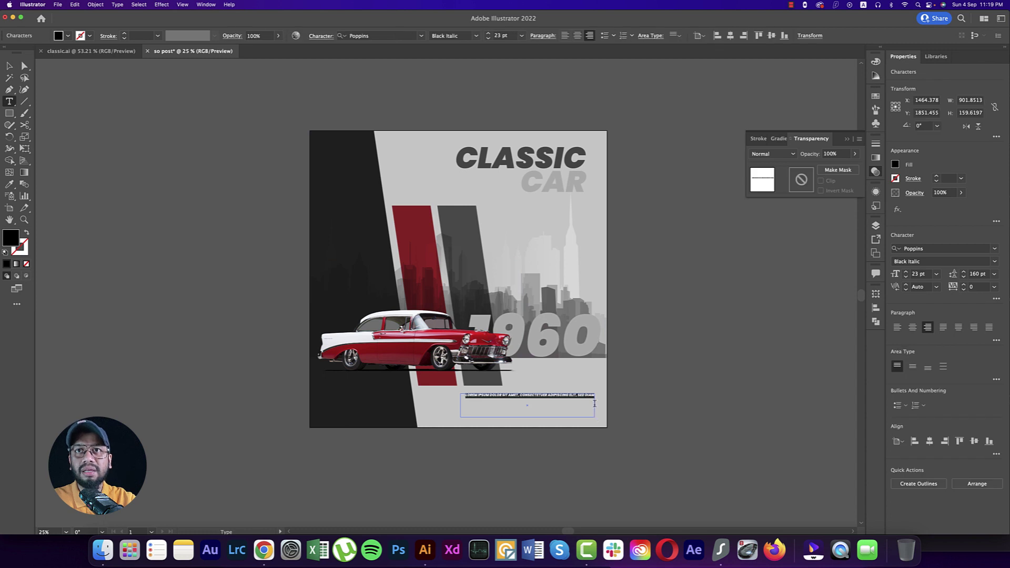
click(321, 35)
click(325, 81)
click(336, 105)
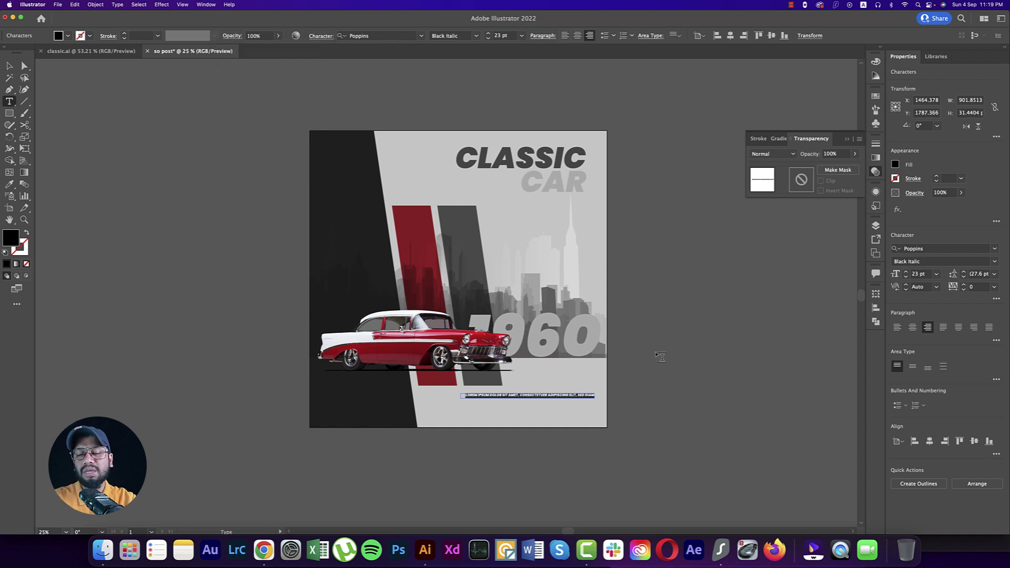
key(Escape)
key(BackSpace)
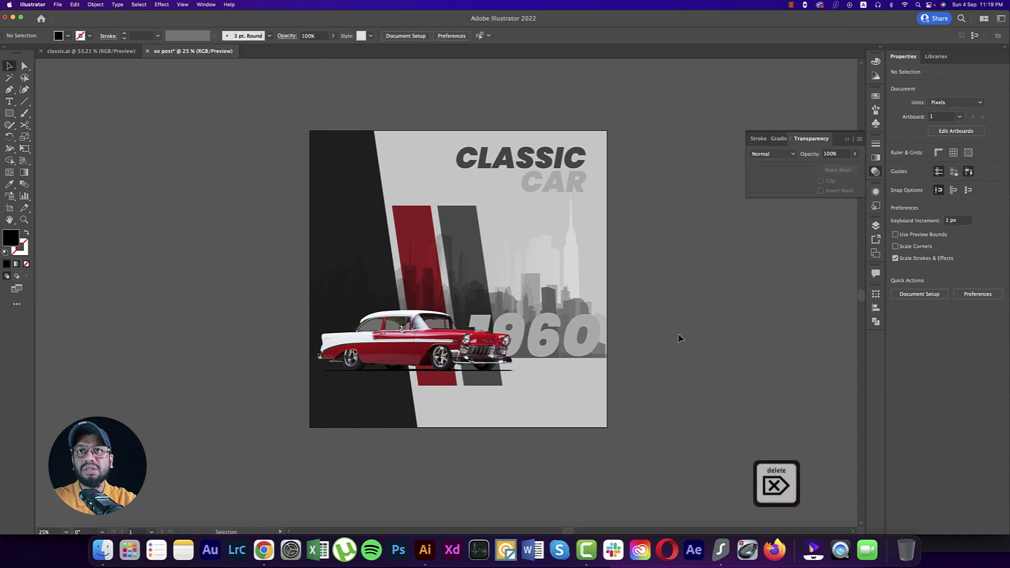
Step: Draw a placeholder text area about 897 by 162 px below the 1960 text and set its font style to Light Italic
click(9, 101)
drag(462, 393, 595, 418)
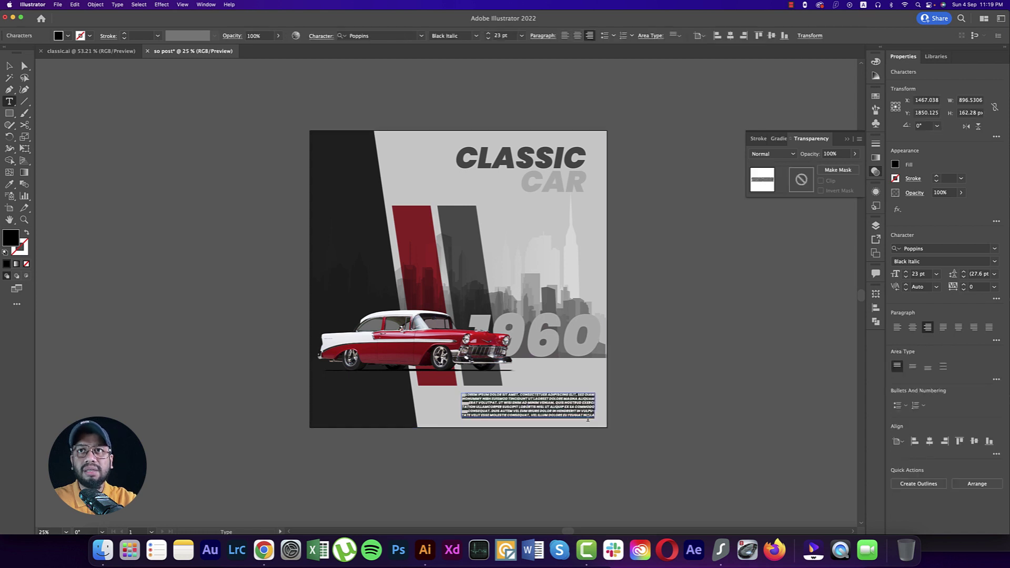
click(477, 36)
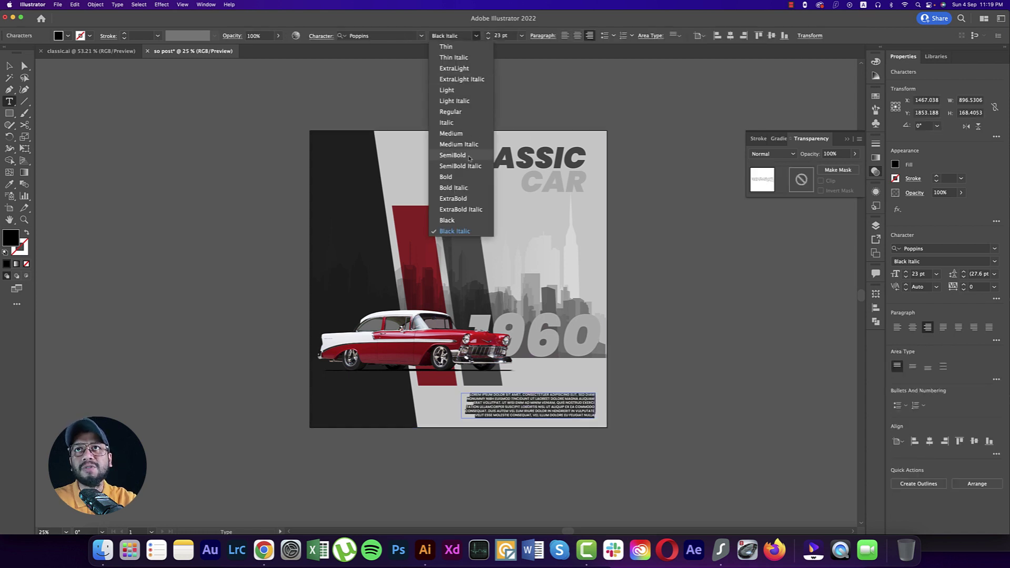
click(446, 111)
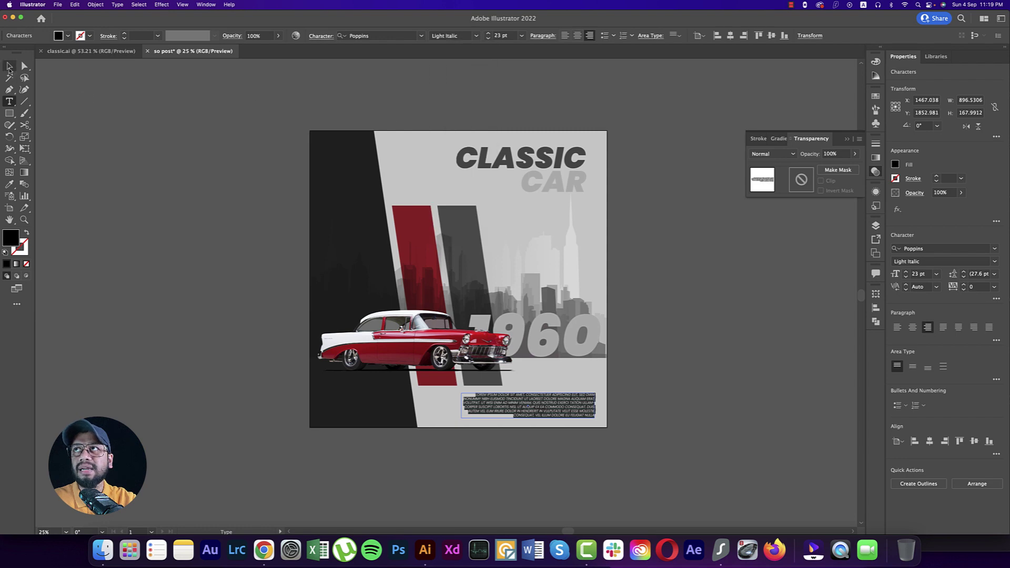
click(9, 65)
click(236, 273)
Step: Fill the body text below 1960 with dark grey
click(556, 401)
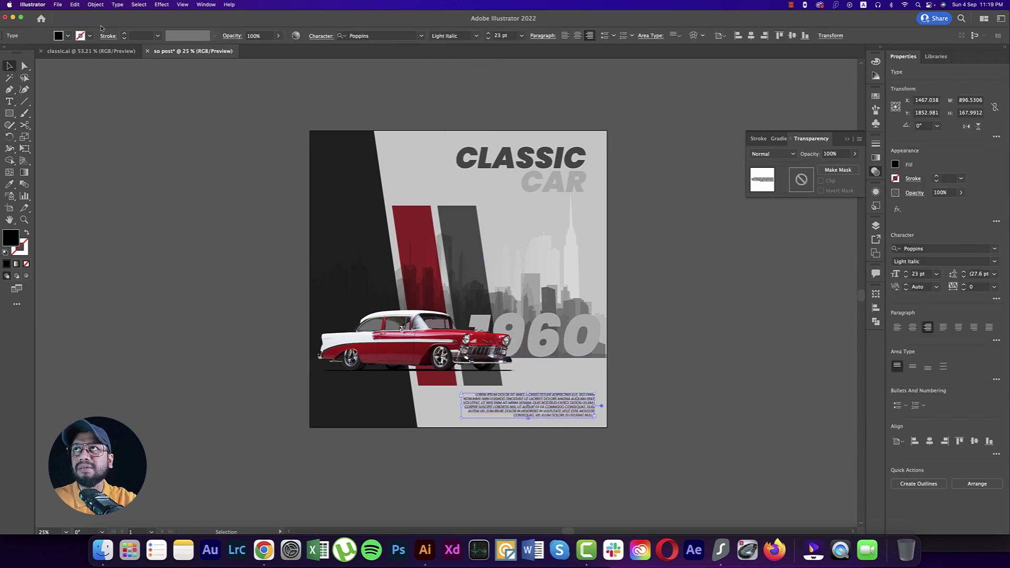
click(67, 37)
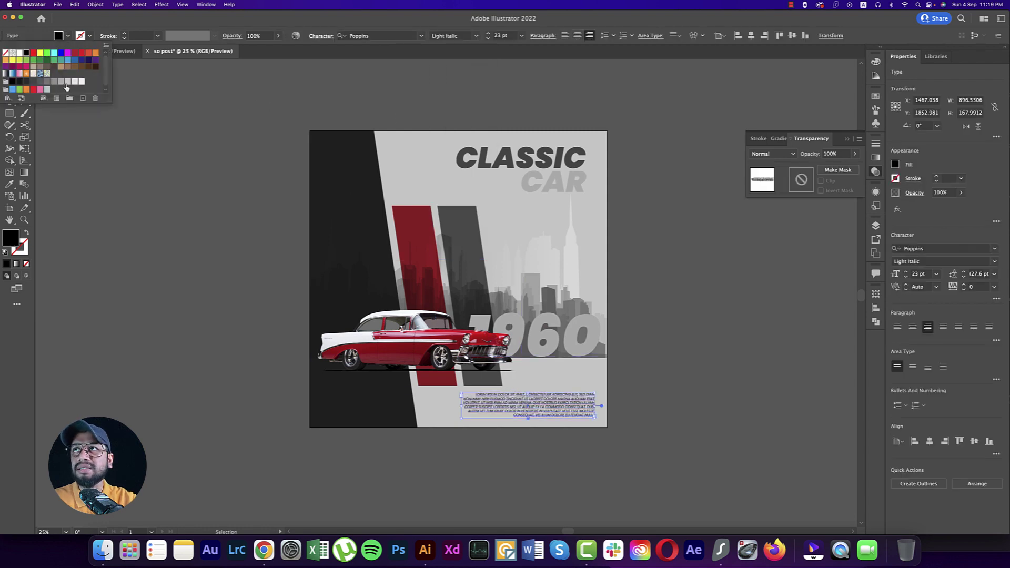
click(38, 83)
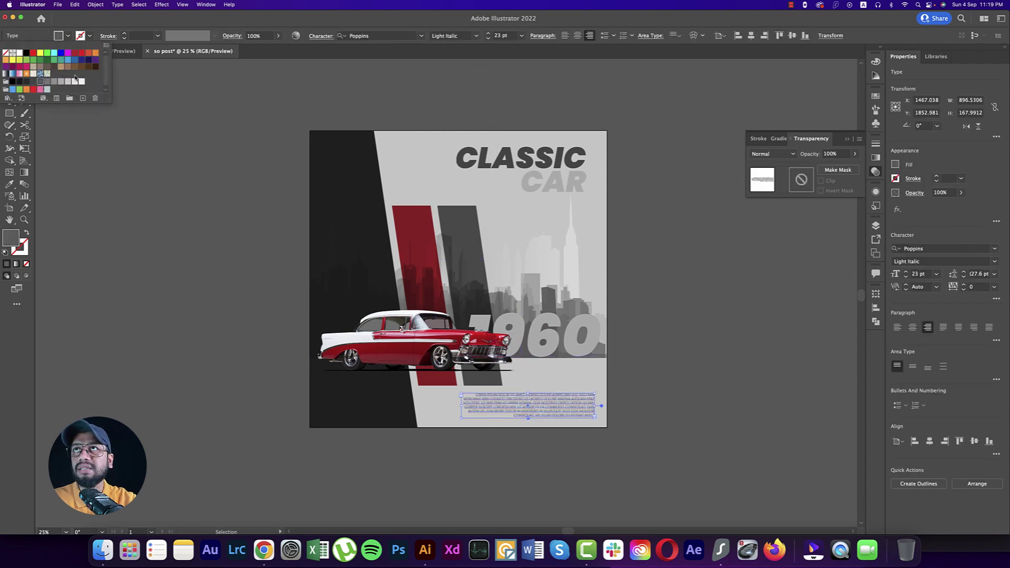
click(199, 200)
Step: Duplicate the body text directly above itself and replace the copy's content with ABOUT CAR
scroll(605, 421, up, 5)
drag(664, 390, 693, 392)
click(647, 392)
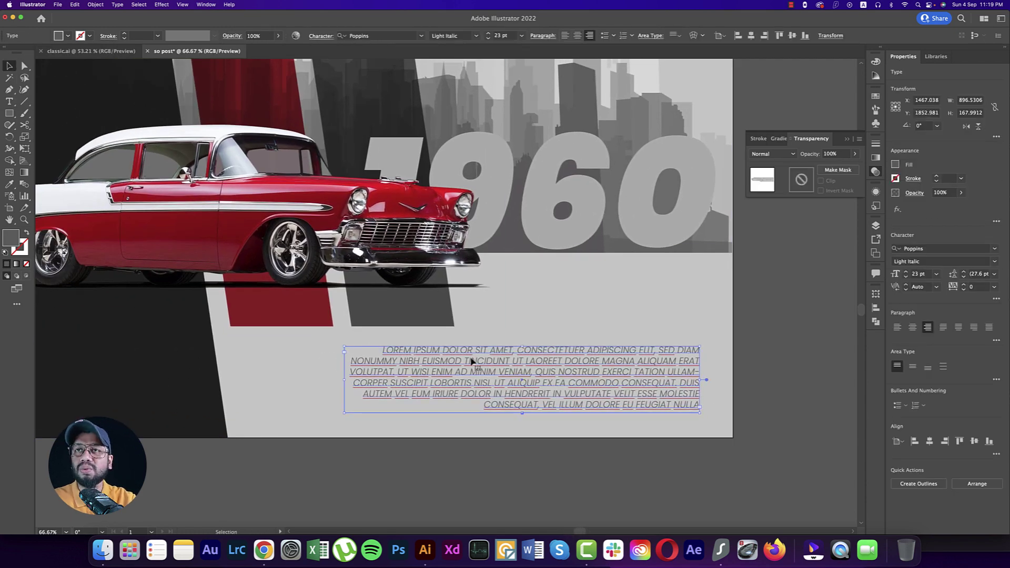
drag(609, 375, 613, 306)
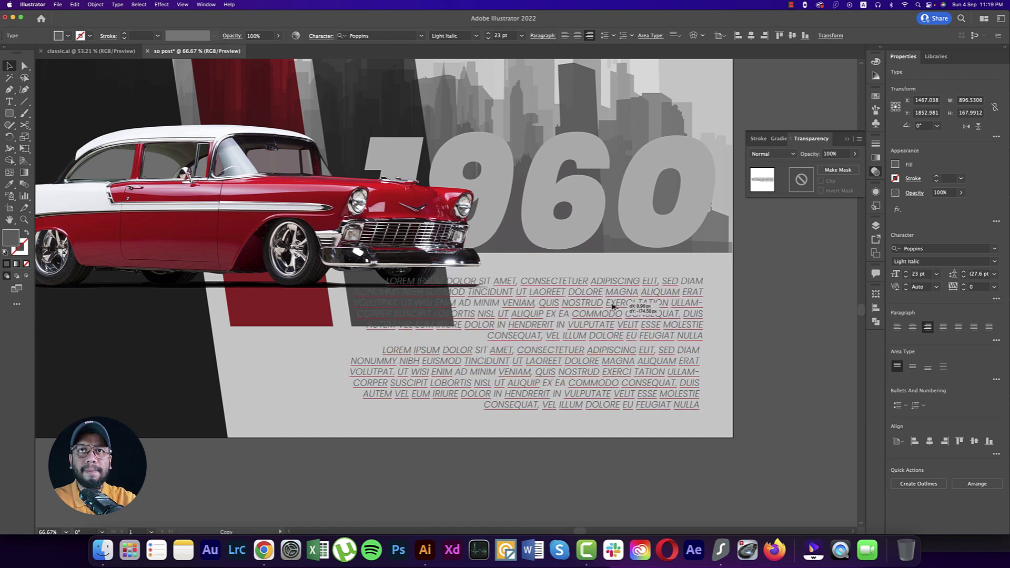
double_click(641, 330)
key(super+a)
text(ABOUT)
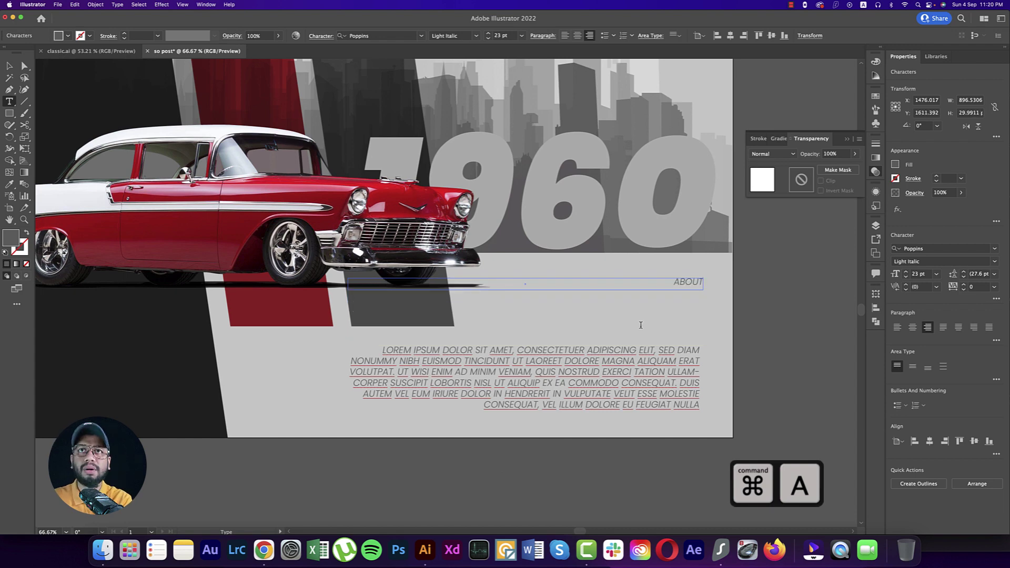
text( CAR)
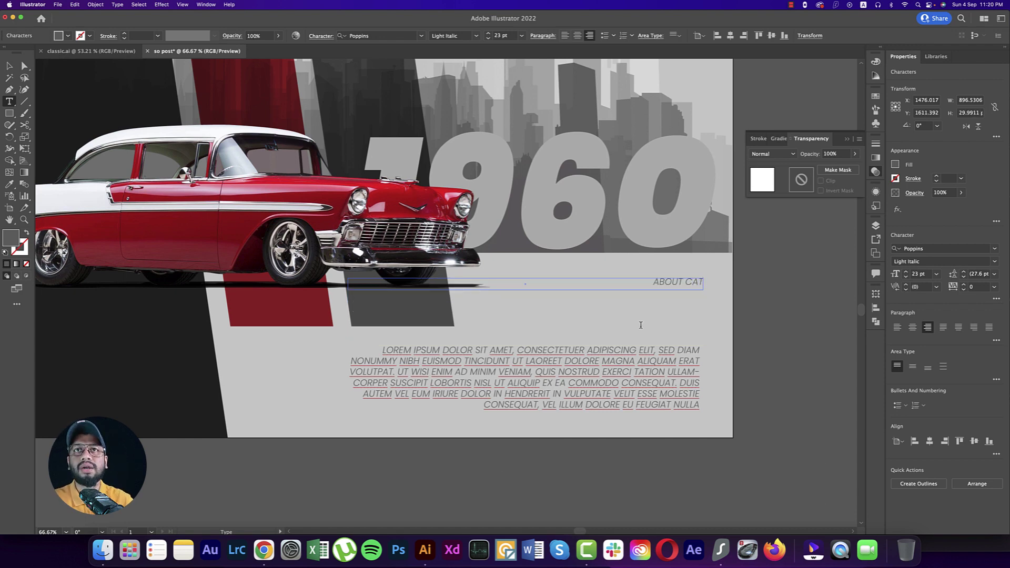
Step: Set the ABOUT CAR heading to Bold Italic at 36.8 pt
click(9, 65)
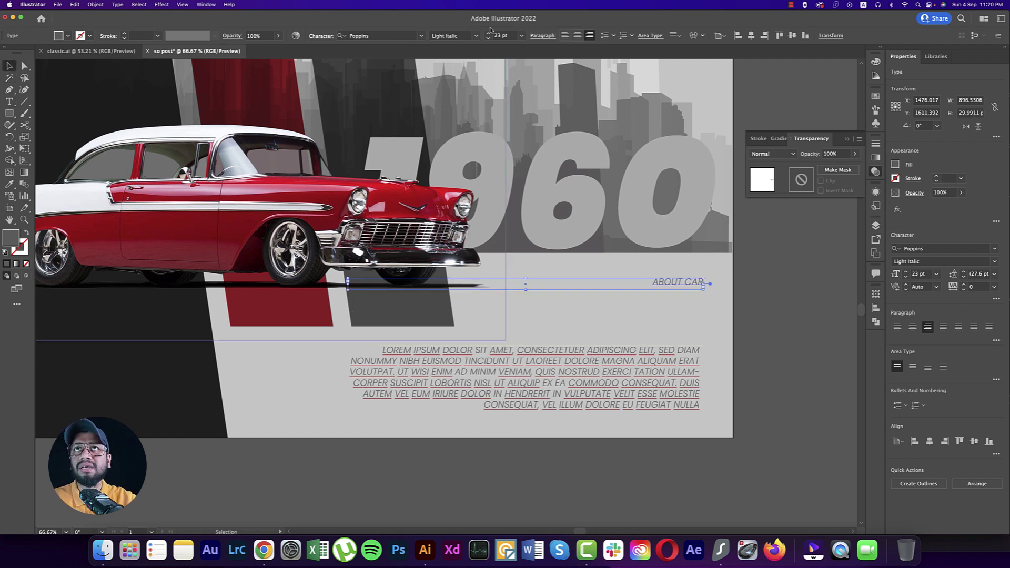
click(476, 36)
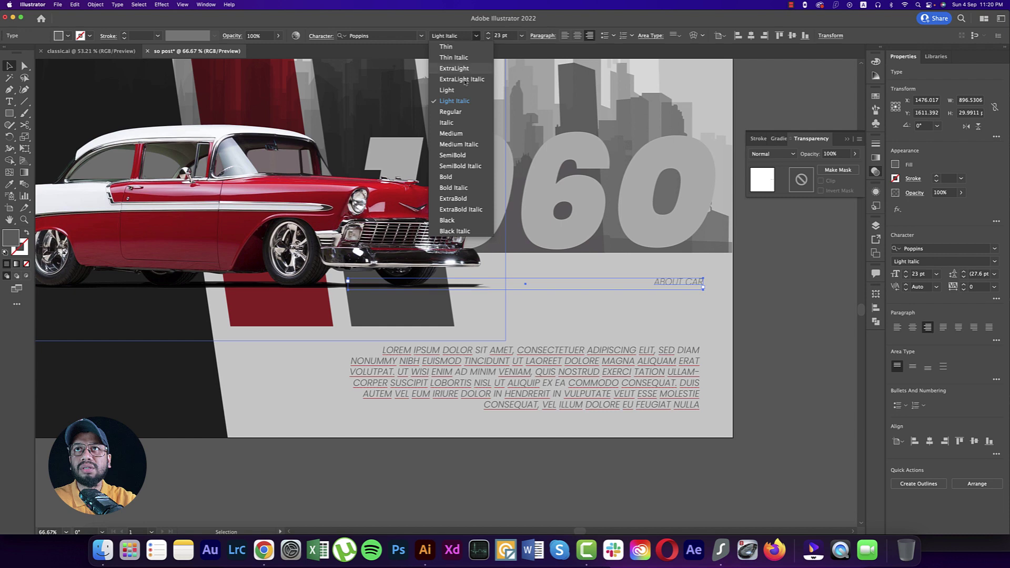
click(454, 178)
click(476, 35)
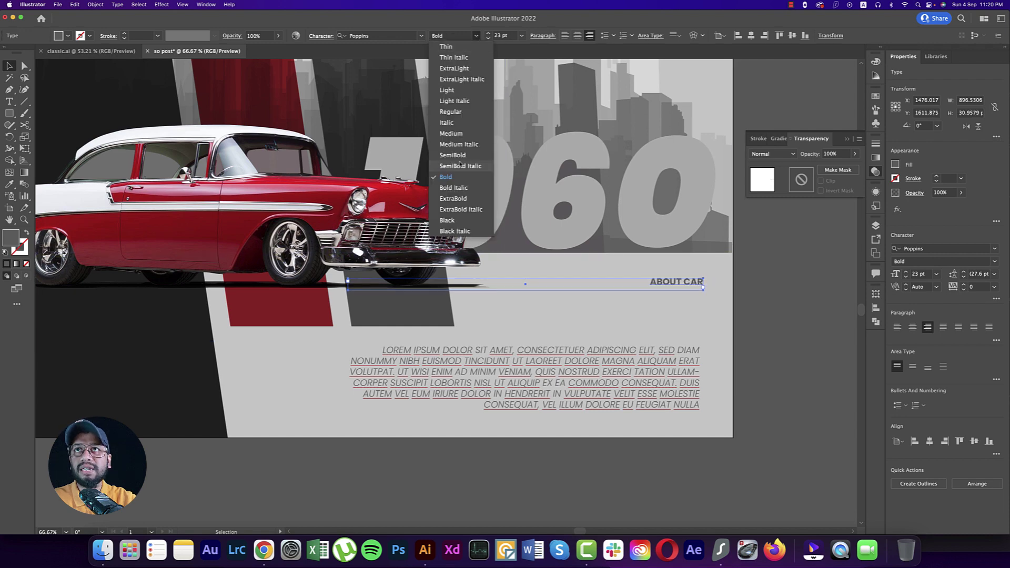
click(453, 188)
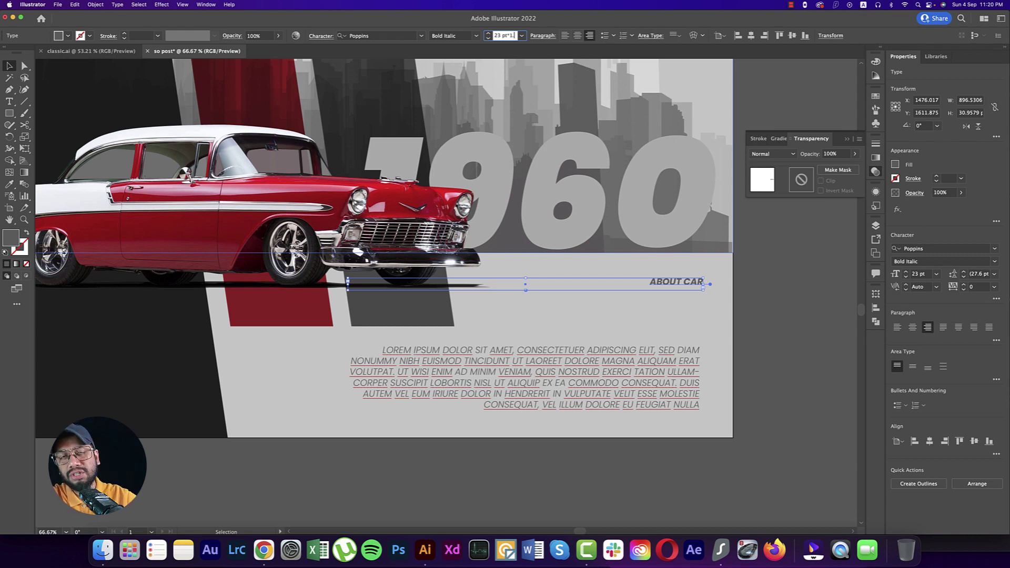
key(Return)
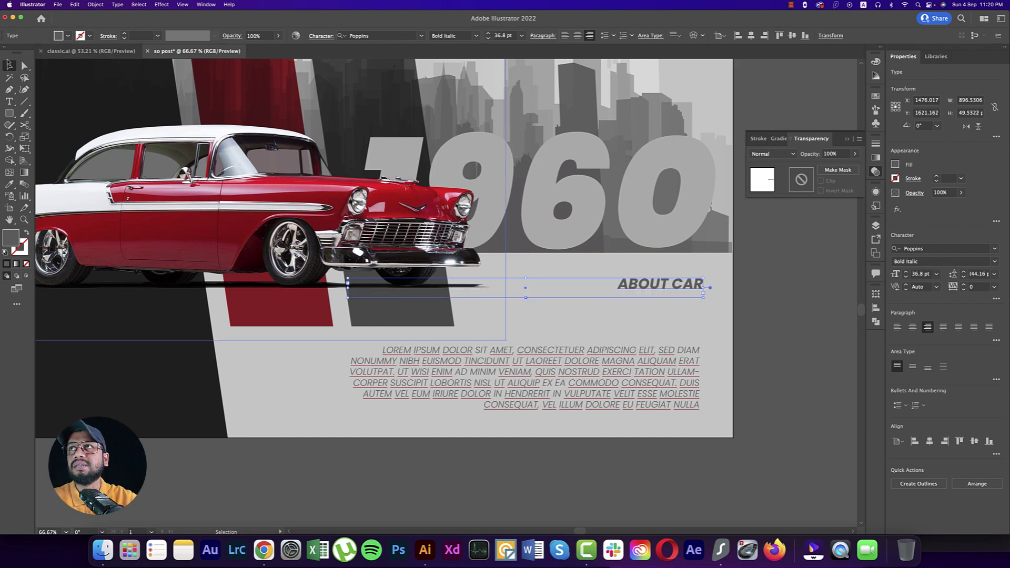
Step: Narrow the ABOUT CAR text area to its words and place it directly above the body text, flush with its right edge
drag(344, 290, 604, 288)
drag(667, 294, 664, 337)
shift+click(681, 360)
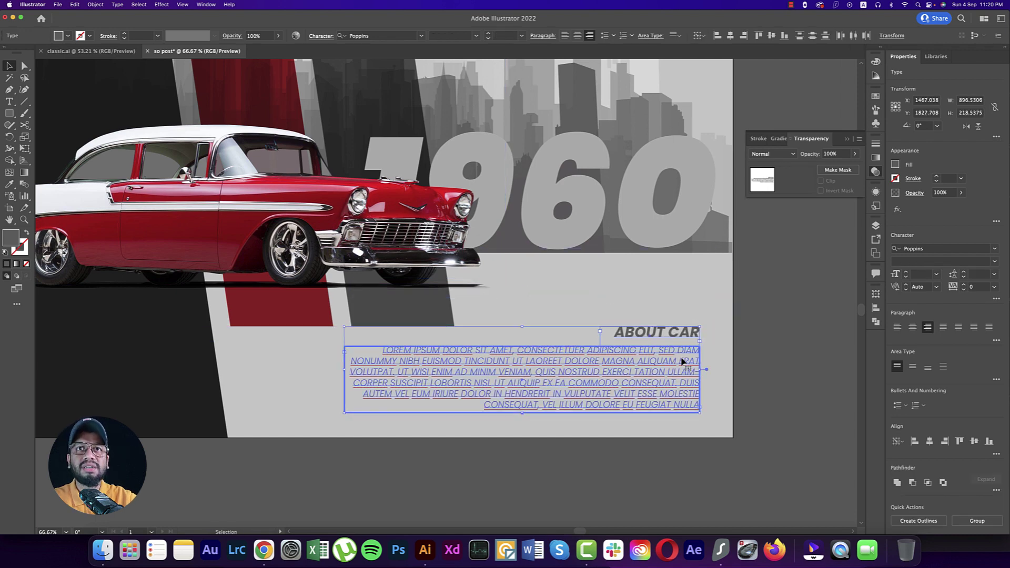
click(766, 289)
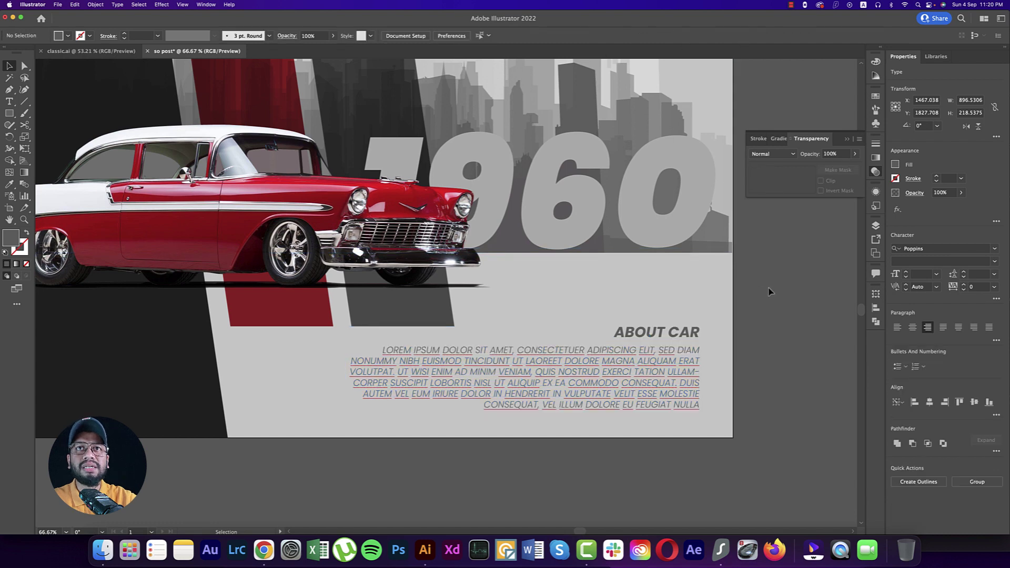
Step: Align the ABOUT CAR heading and the body text to the right edge of 1960, using 1960 as the key object
click(692, 218)
shift+click(682, 365)
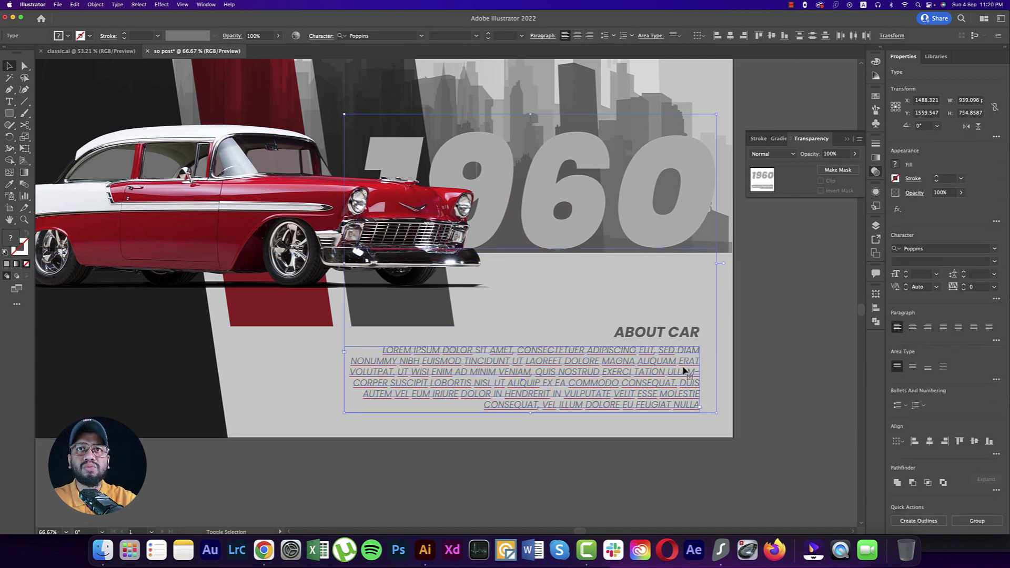
shift+click(693, 333)
key(super+z)
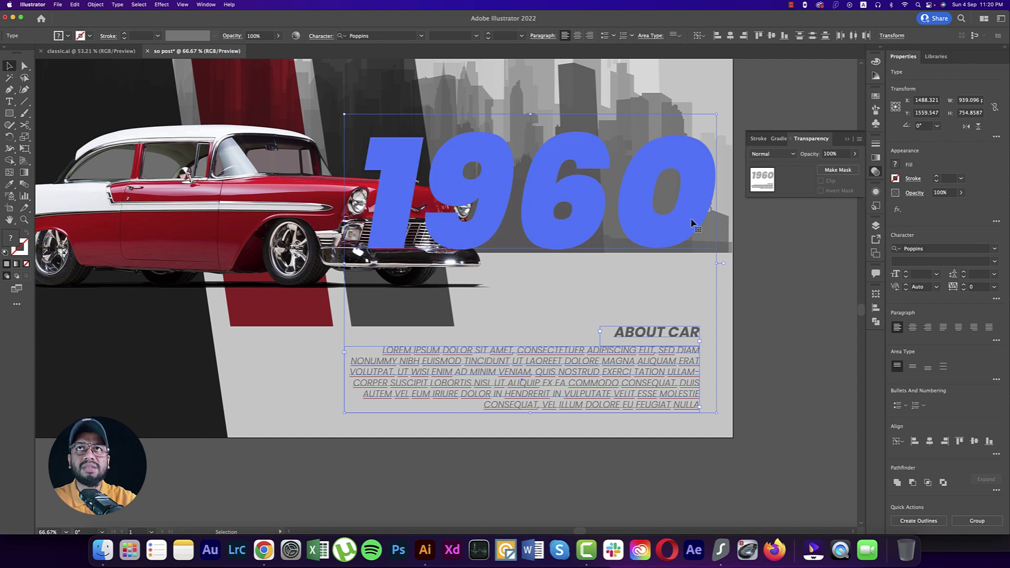
click(744, 35)
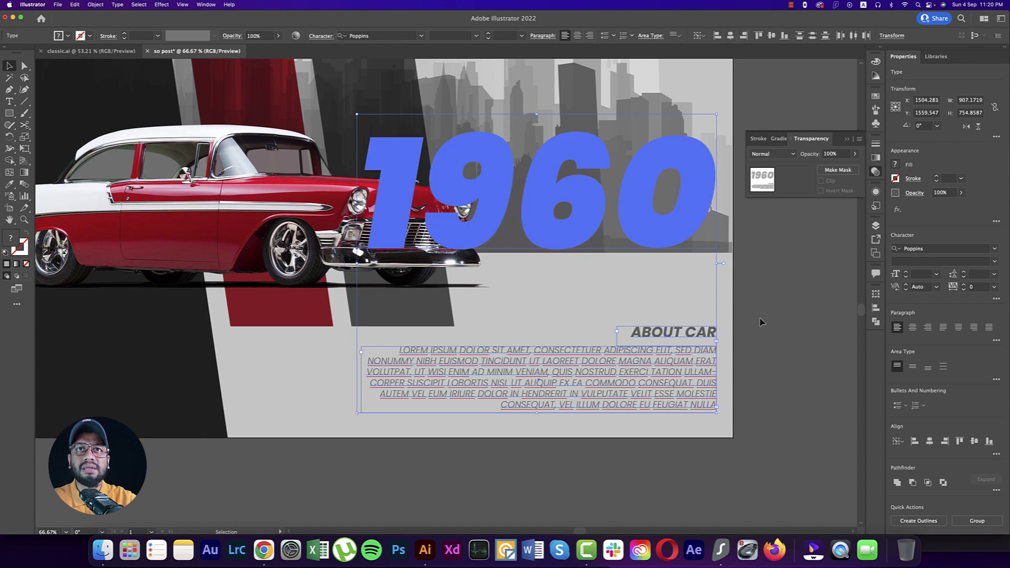
click(755, 306)
Step: Join the words of the CLASSIC CAR heading on one line and move it across the lower part of the artboard
scroll(755, 306, down, 3)
scroll(752, 315, down, 1)
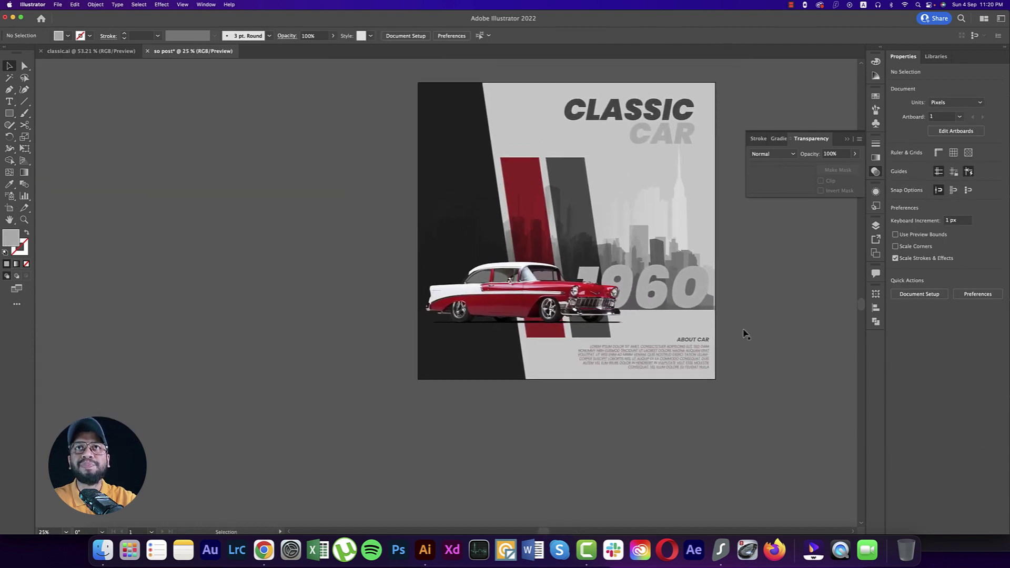
click(668, 117)
drag(669, 114, 371, 401)
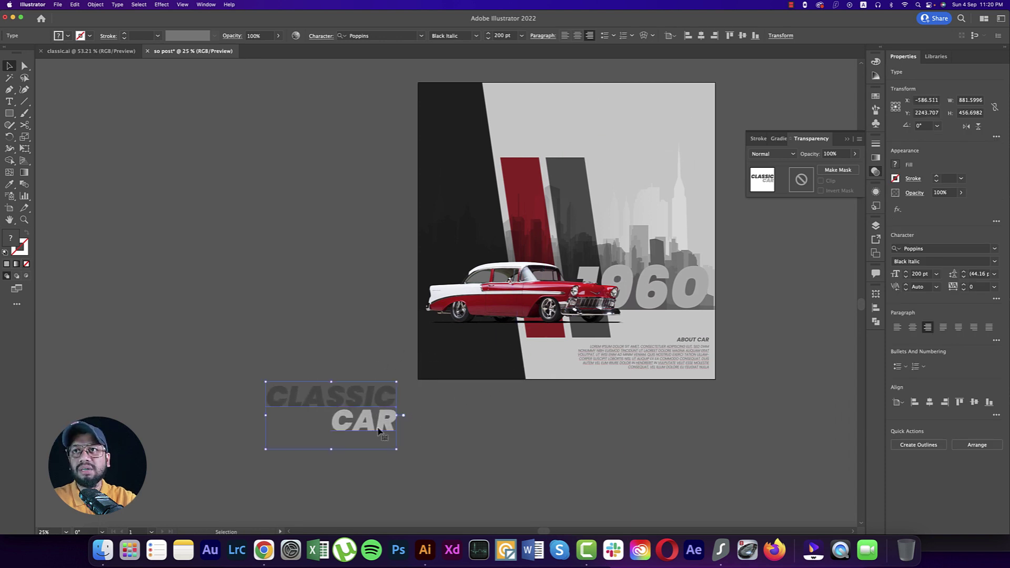
double_click(335, 431)
key(BackSpace)
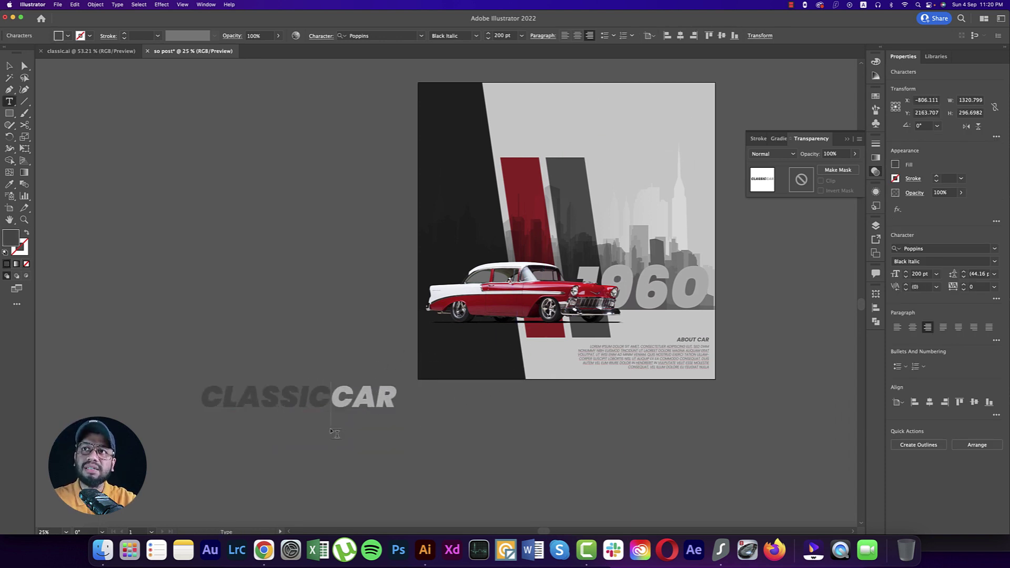
drag(246, 398, 486, 368)
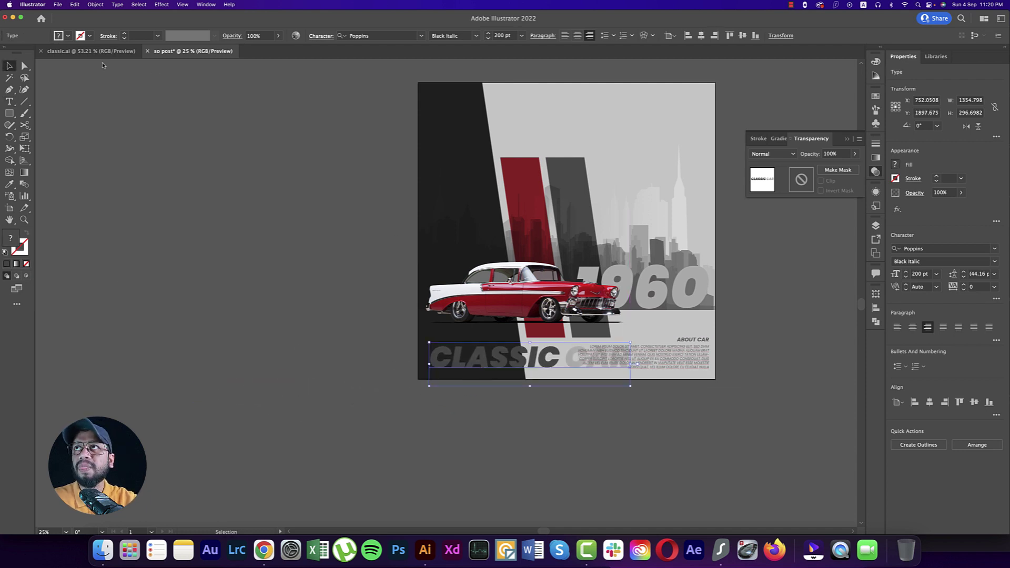
Step: Set the one-line CLASSIC CAR text's blending mode to Multiply and lower its opacity until it is faint
click(771, 153)
click(778, 188)
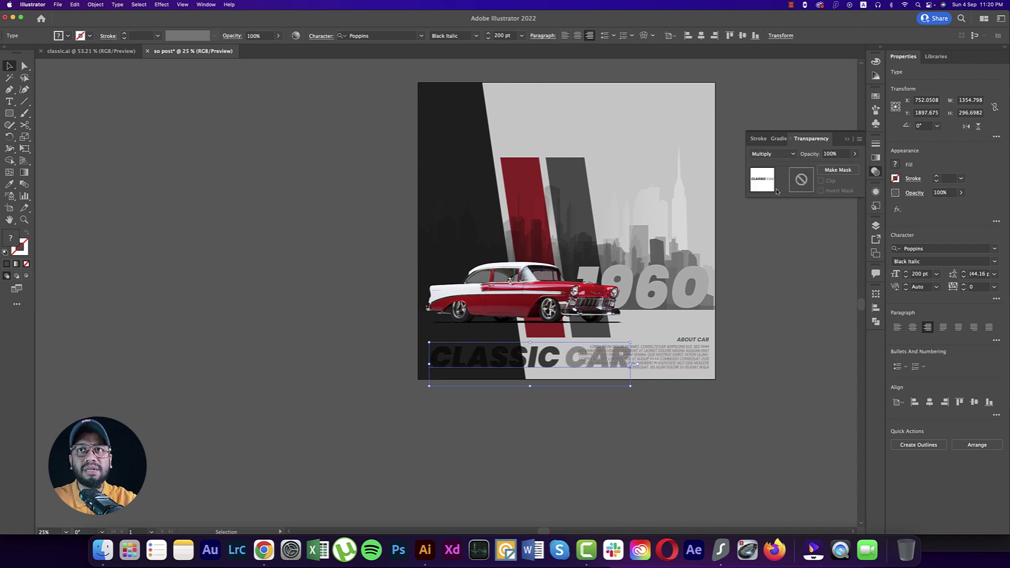
click(854, 153)
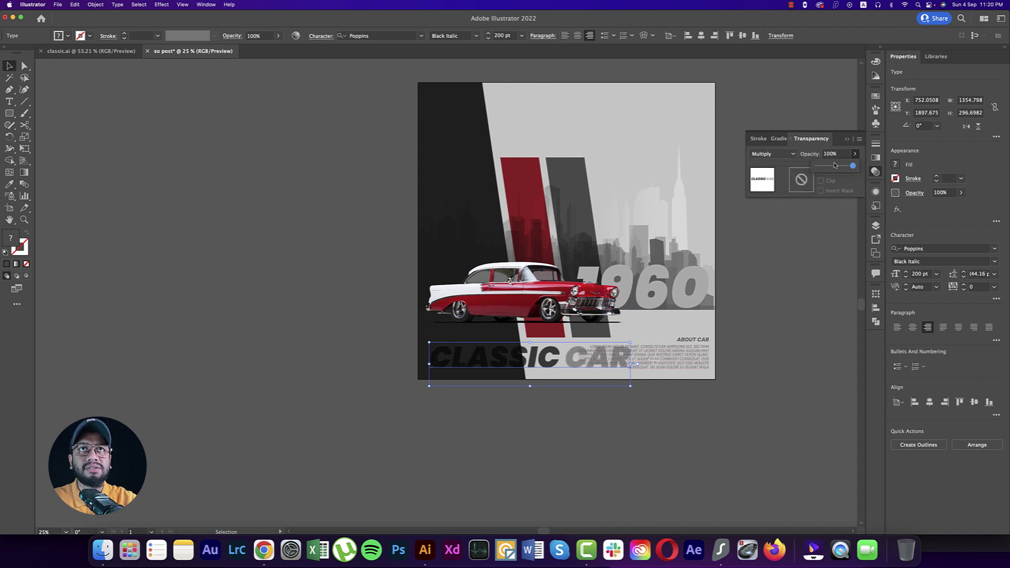
drag(822, 169, 824, 169)
click(794, 354)
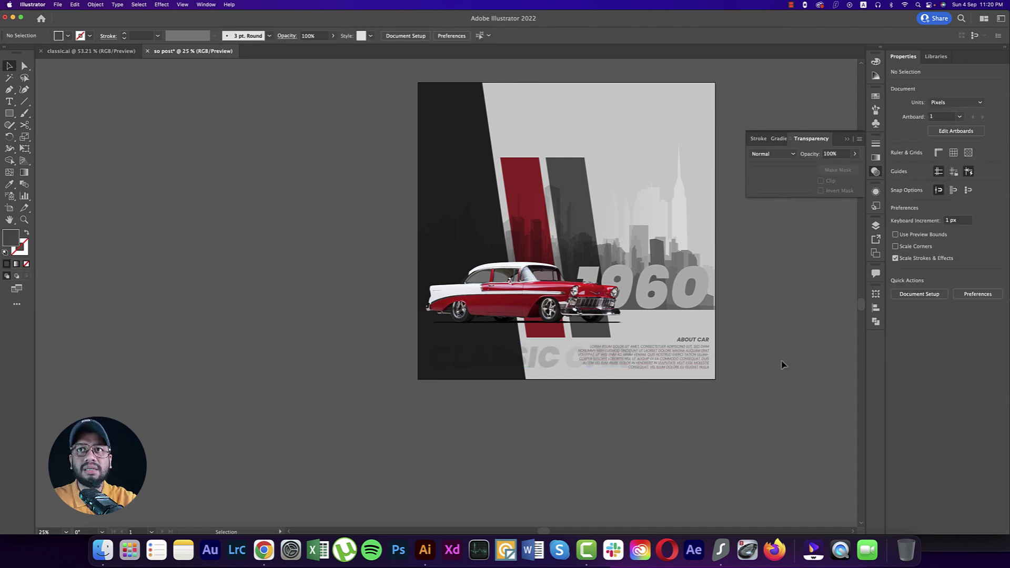
Step: Copy the faint CLASSIC CAR text to the artboard's upper right area and break it onto two lines
drag(794, 354, 688, 426)
drag(555, 400, 347, 271)
drag(443, 420, 532, 164)
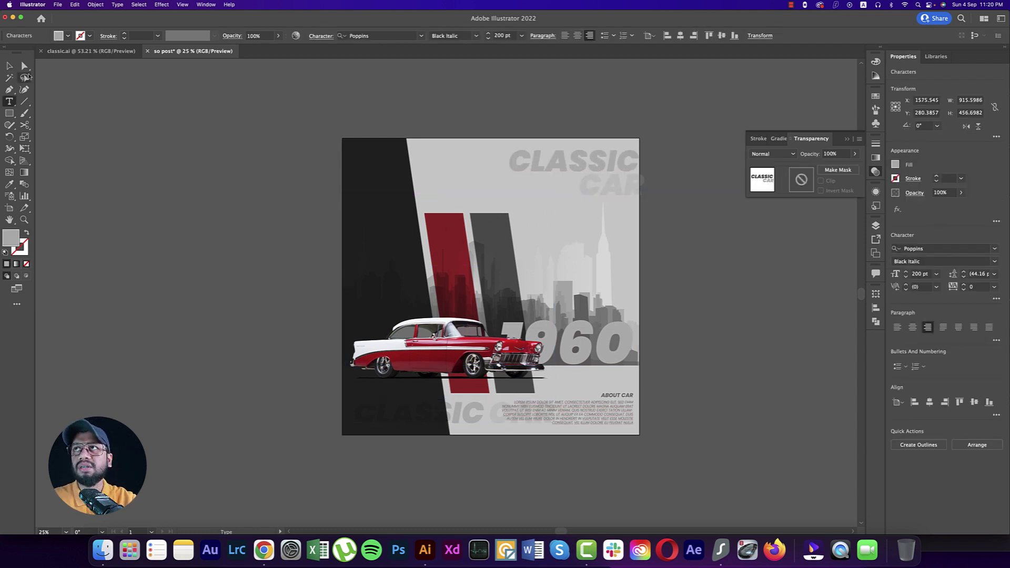
Step: Align the two-line CLASSIC CAR heading to the right edge of 1960, removing the trailing space after CLASSIC
click(12, 67)
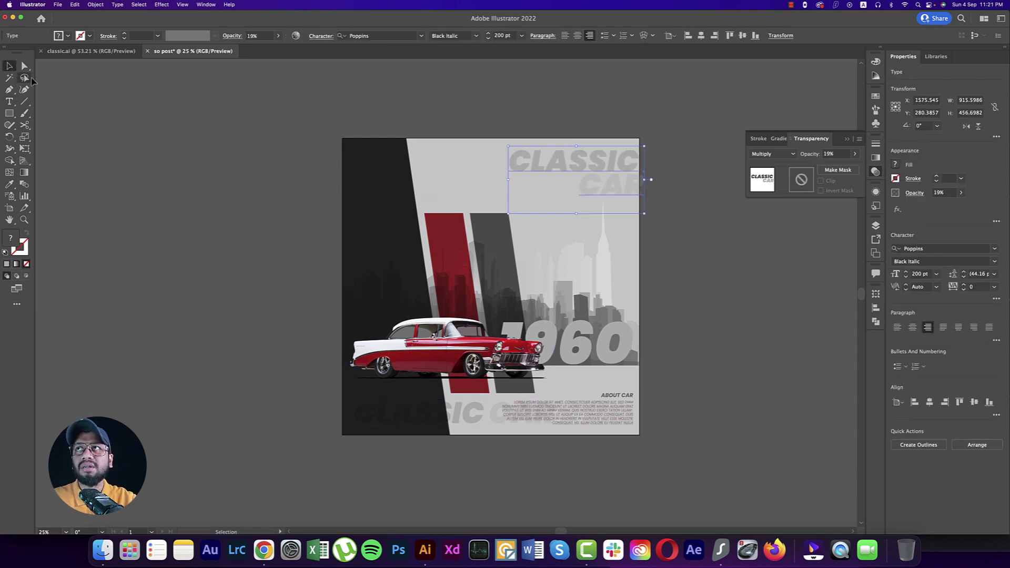
shift+click(600, 349)
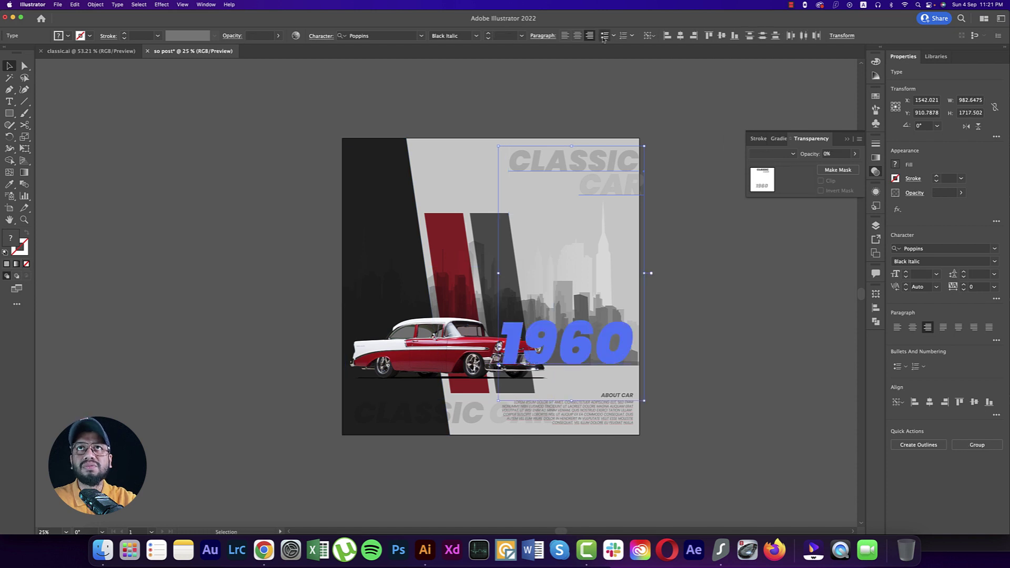
key(t)
click(625, 162)
key(BackSpace)
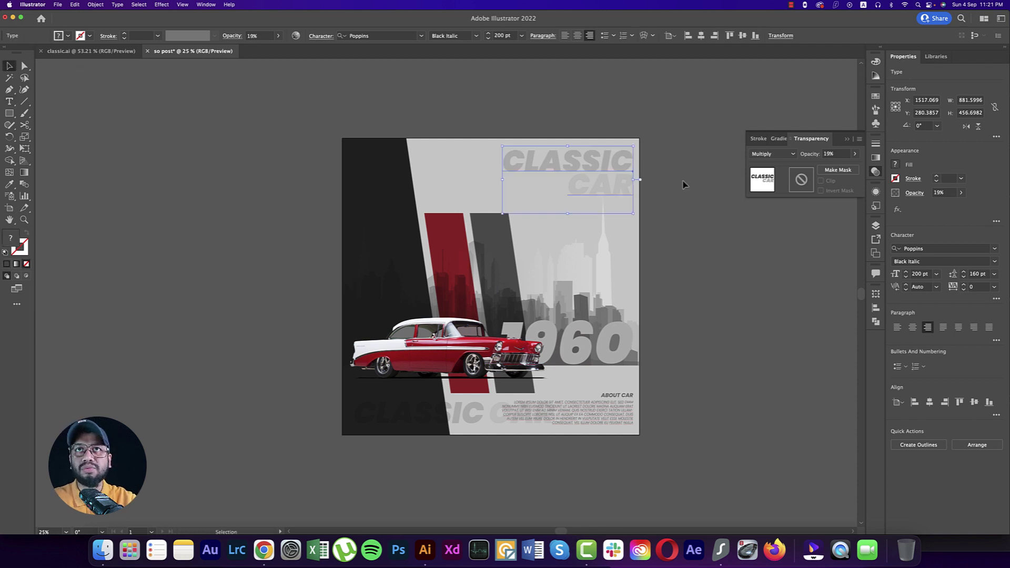
Step: Recolour the upper CLASSIC CAR heading with a dark grey swatch and move it slightly down and inward from the artboard corner
key(super+a)
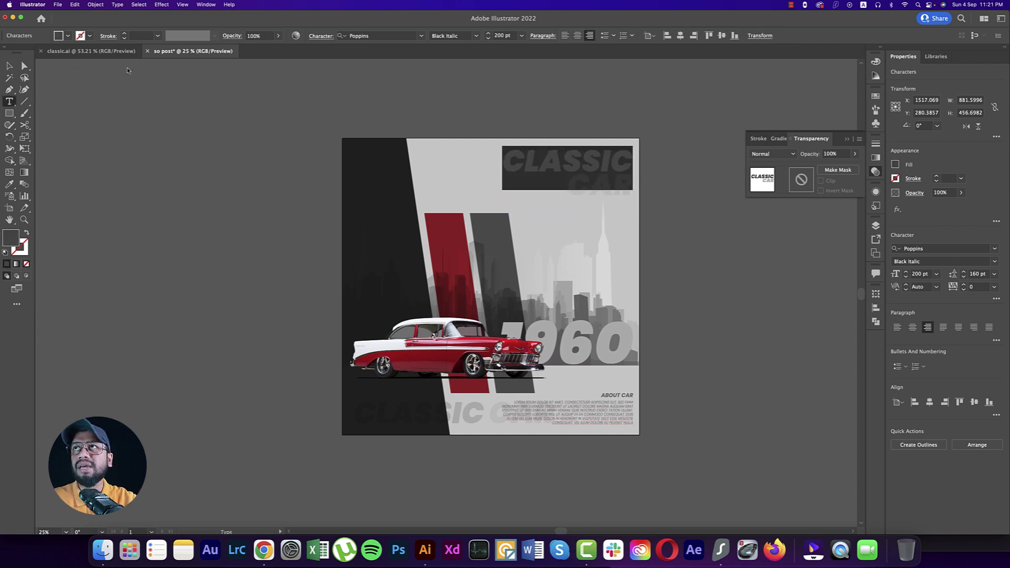
click(58, 36)
click(26, 81)
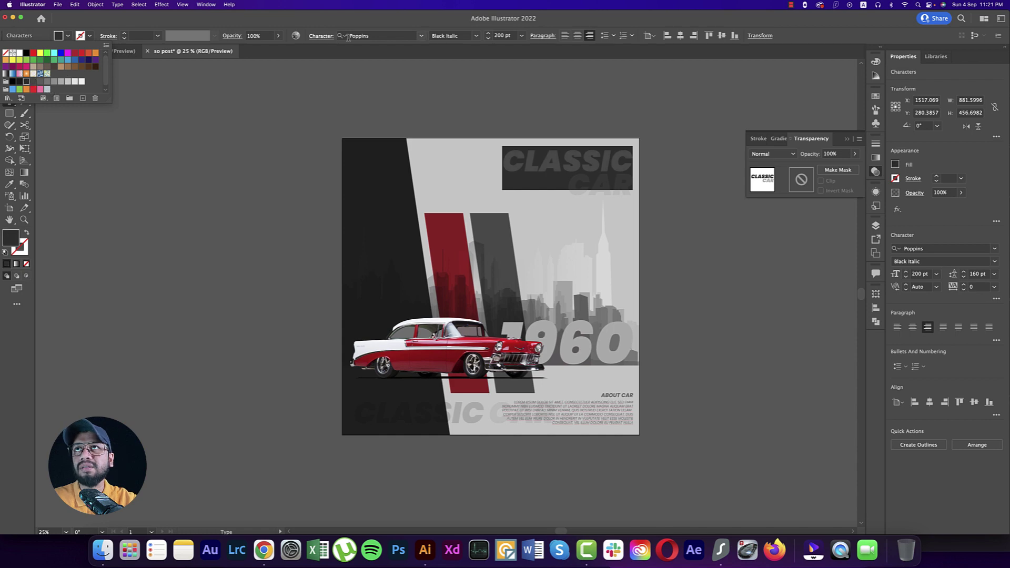
click(10, 67)
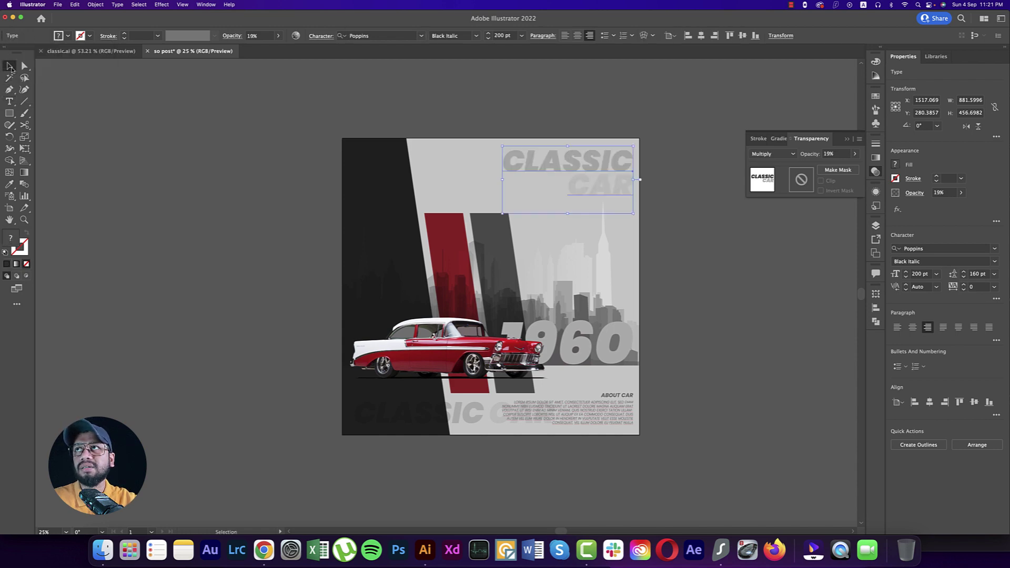
click(231, 182)
drag(615, 193, 609, 196)
Step: Fill the word CLASSIC in the upper heading with a near-black swatch and raise the heading's opacity until it stands out clearly
double_click(512, 166)
key(super+a)
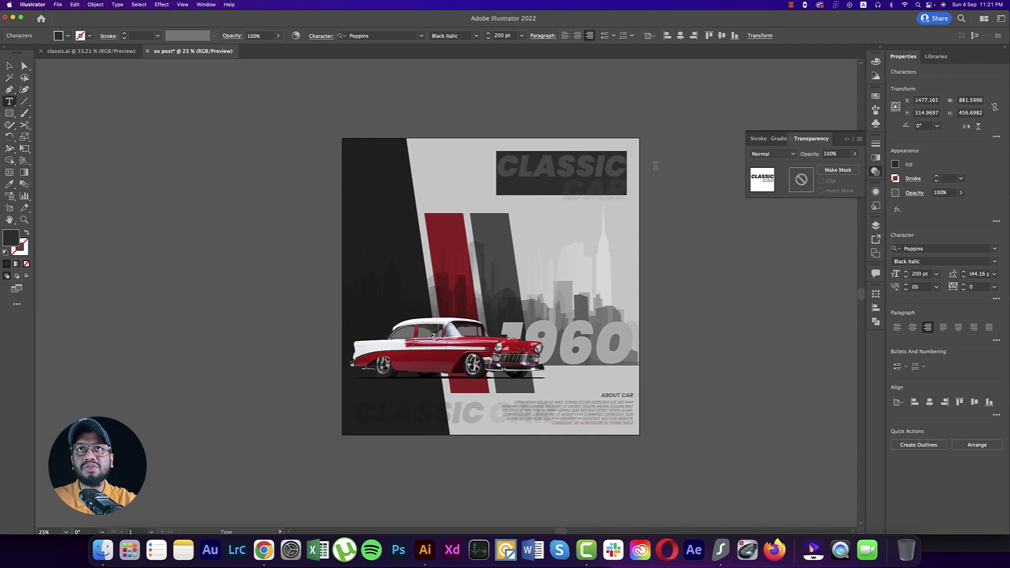
click(67, 36)
click(20, 82)
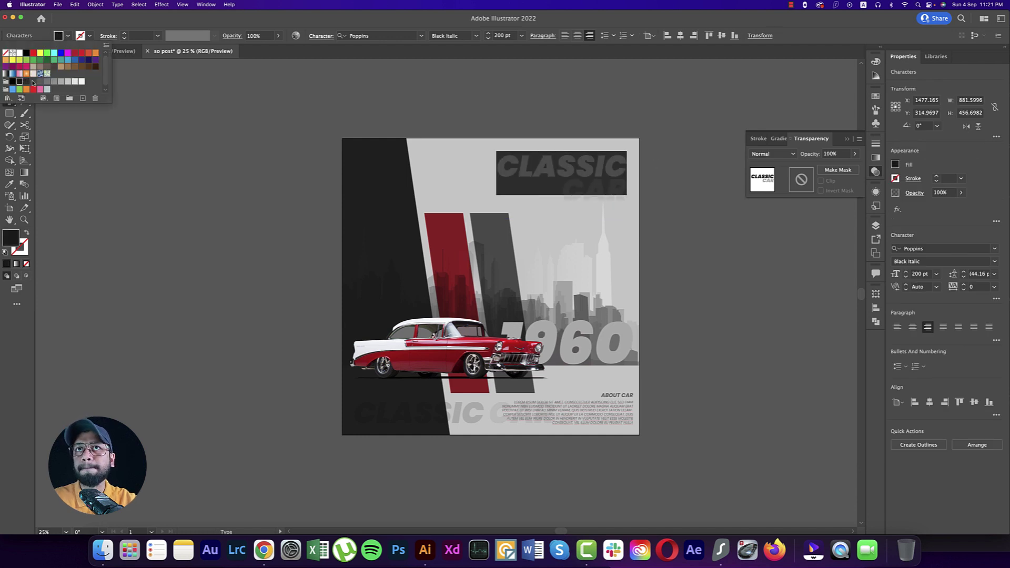
key(Escape)
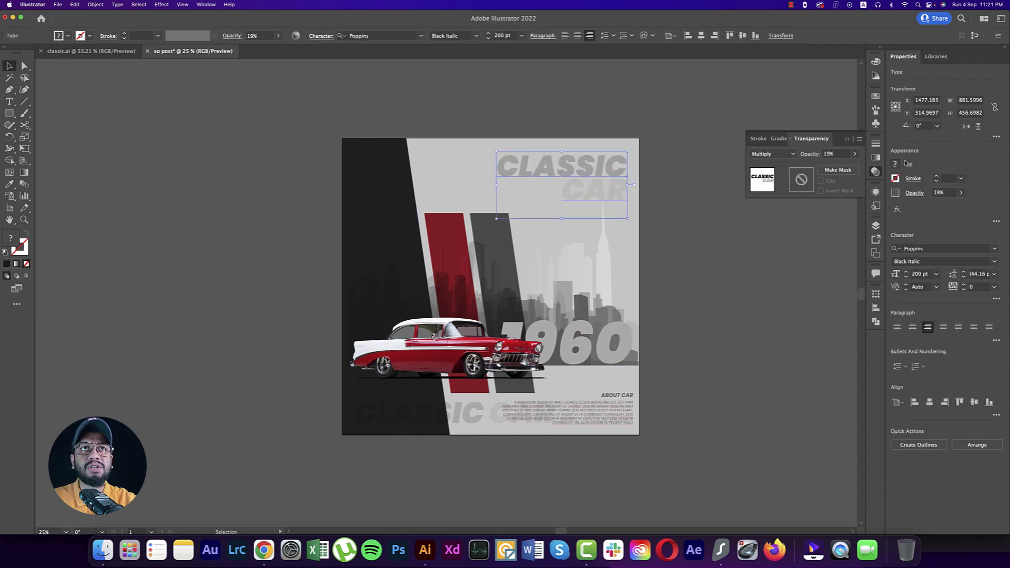
click(856, 154)
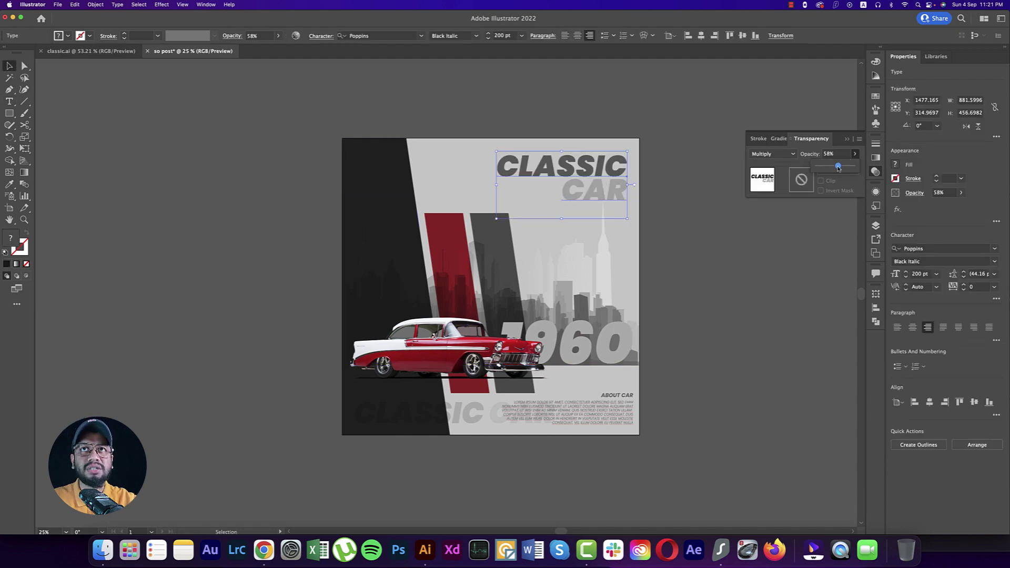
click(707, 284)
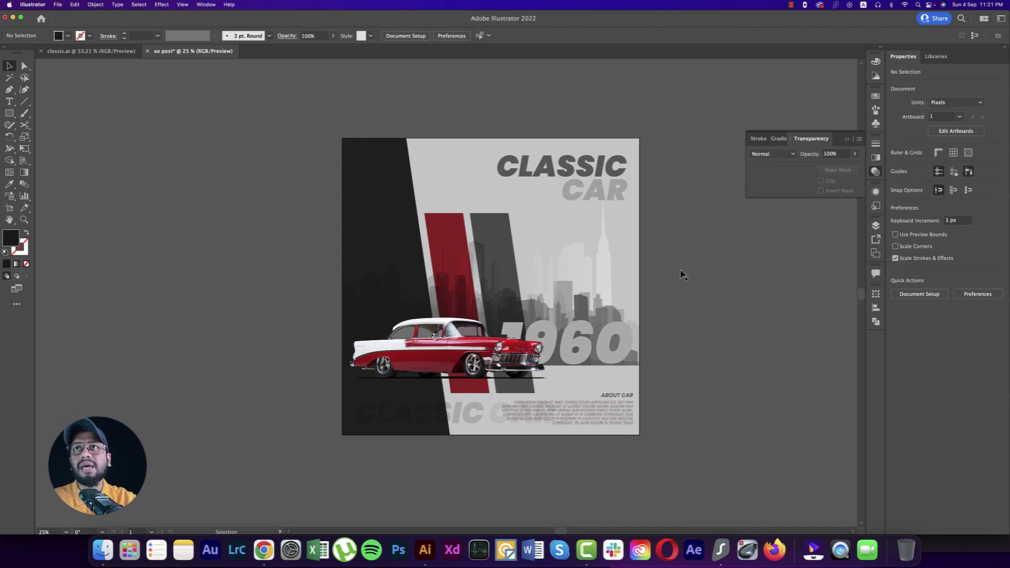
Step: Move the car down about 28 px and set the 1960 text's blending mode to Multiply
scroll(677, 282, down, 1)
scroll(676, 281, right, 2)
drag(504, 342, 505, 345)
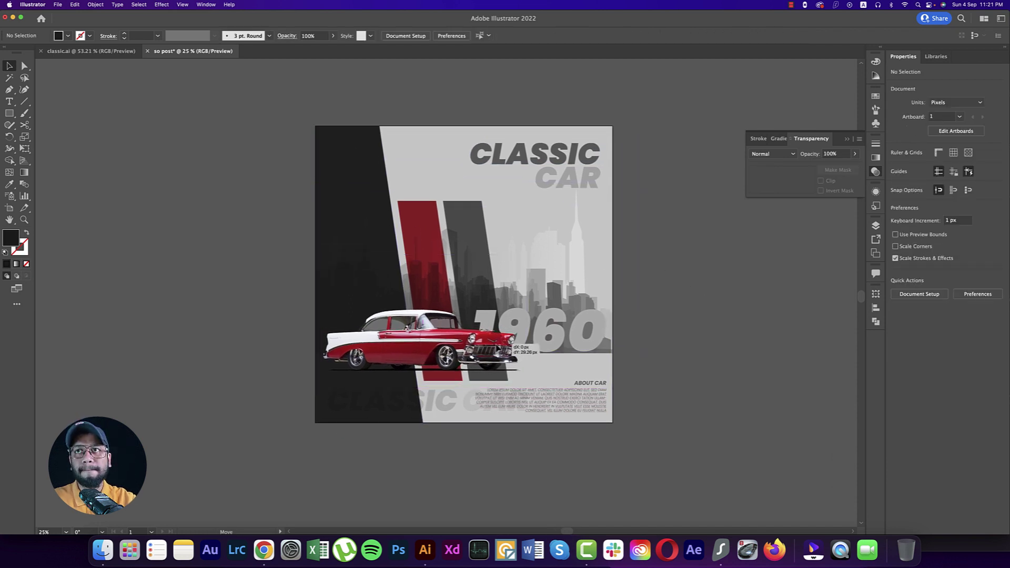
click(599, 339)
click(772, 154)
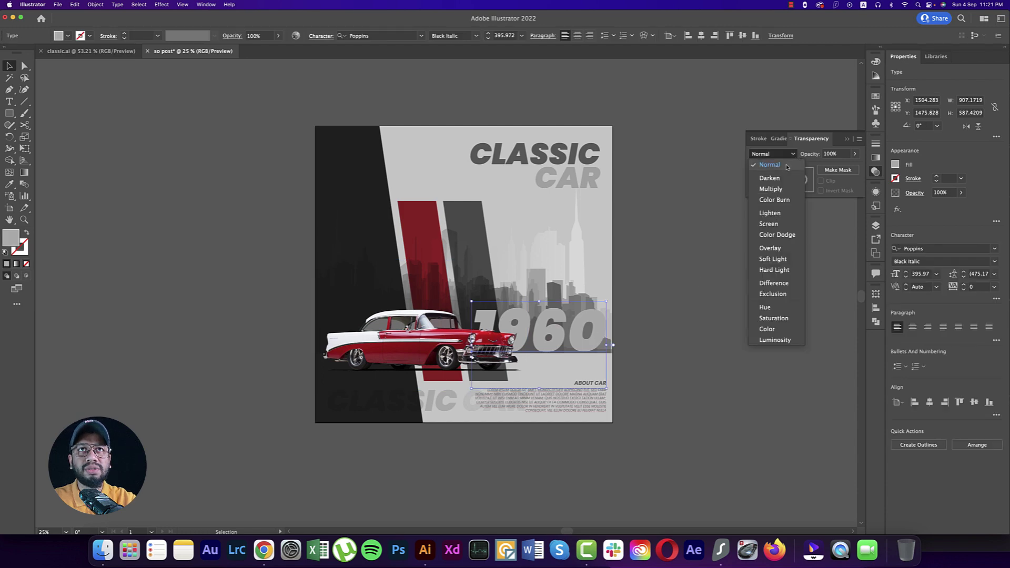
click(777, 183)
click(730, 369)
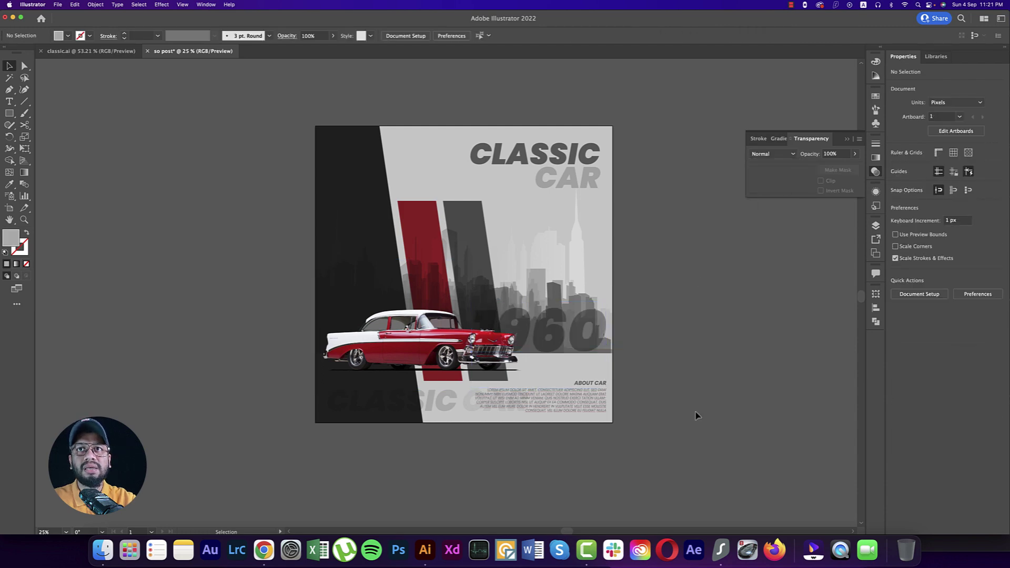
Step: Draw a black-filled rectangle 2000 px wide and about 13 px high across the skyline's base and send it backward
scroll(684, 368, down, 2)
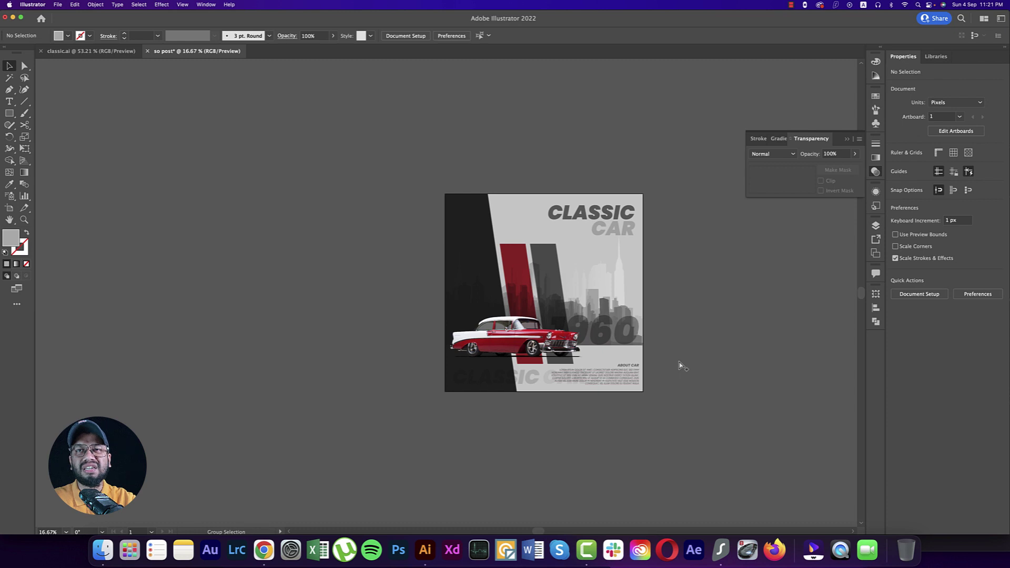
scroll(681, 364, up, 2)
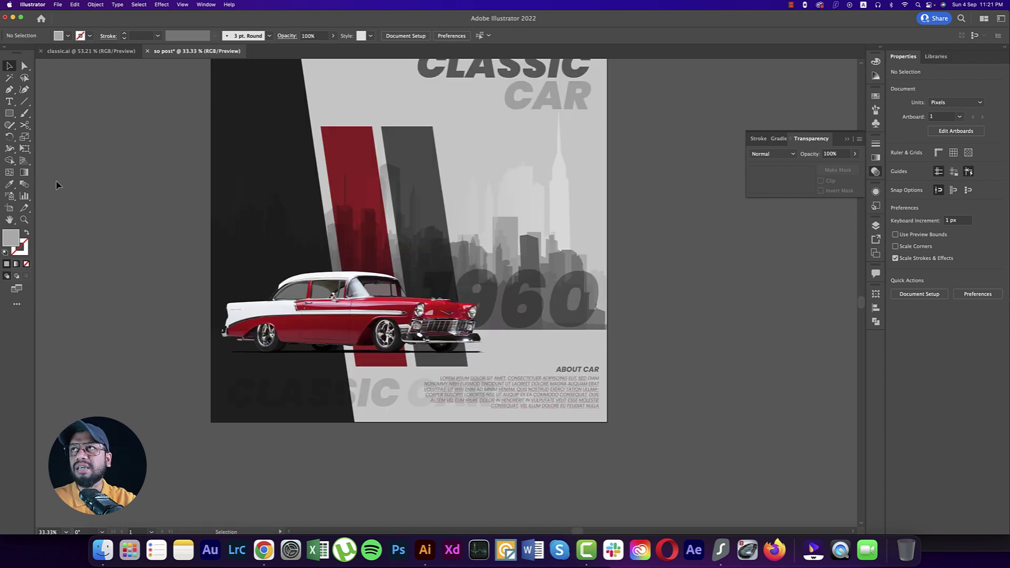
click(9, 113)
drag(211, 331, 608, 333)
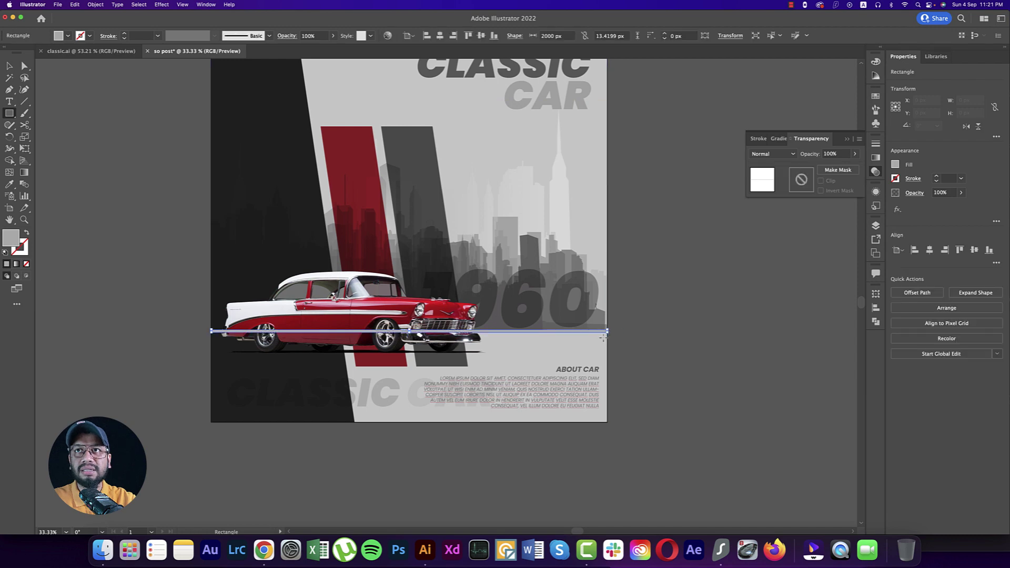
click(68, 35)
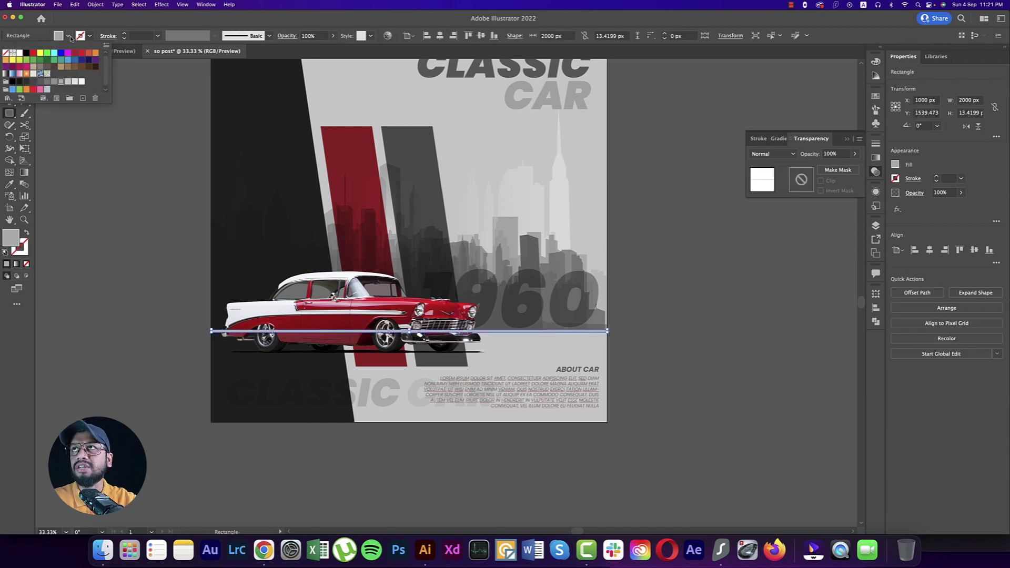
click(13, 82)
key(super+bracketleft)
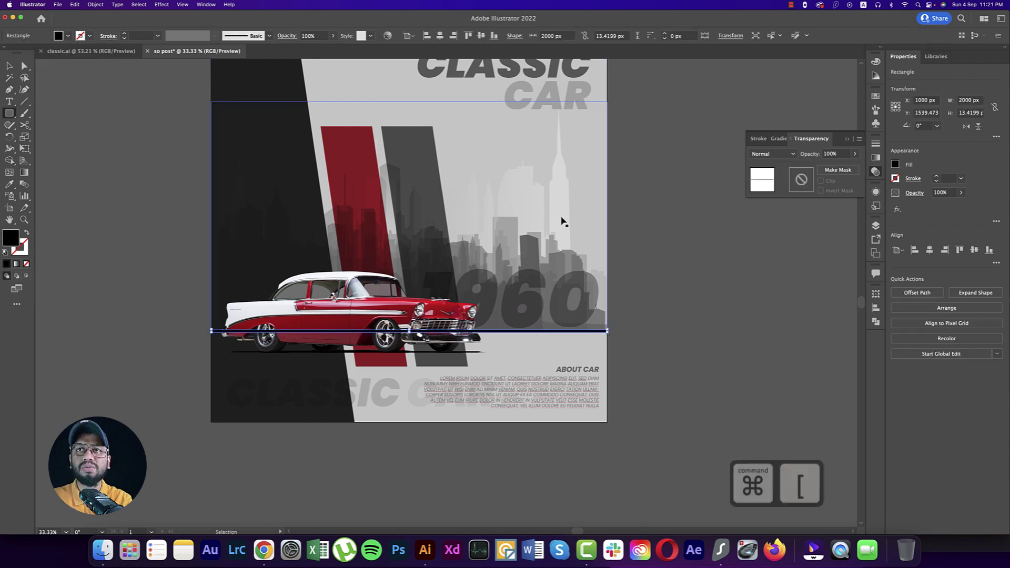
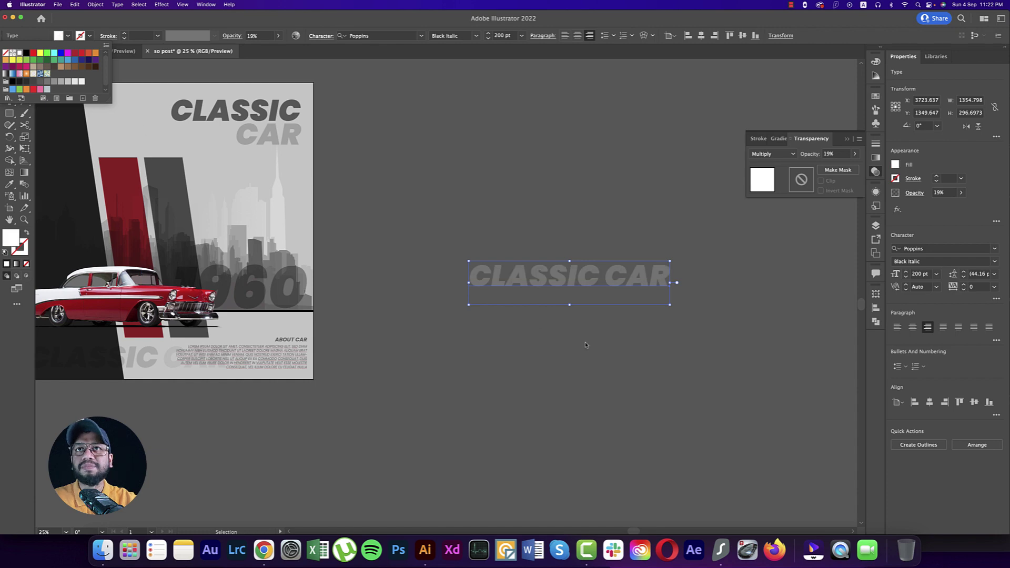
Step: Turn the off-artboard CLASSIC CAR copy into outlined lettering with no fill and a white 1.5 pt stroke
click(26, 232)
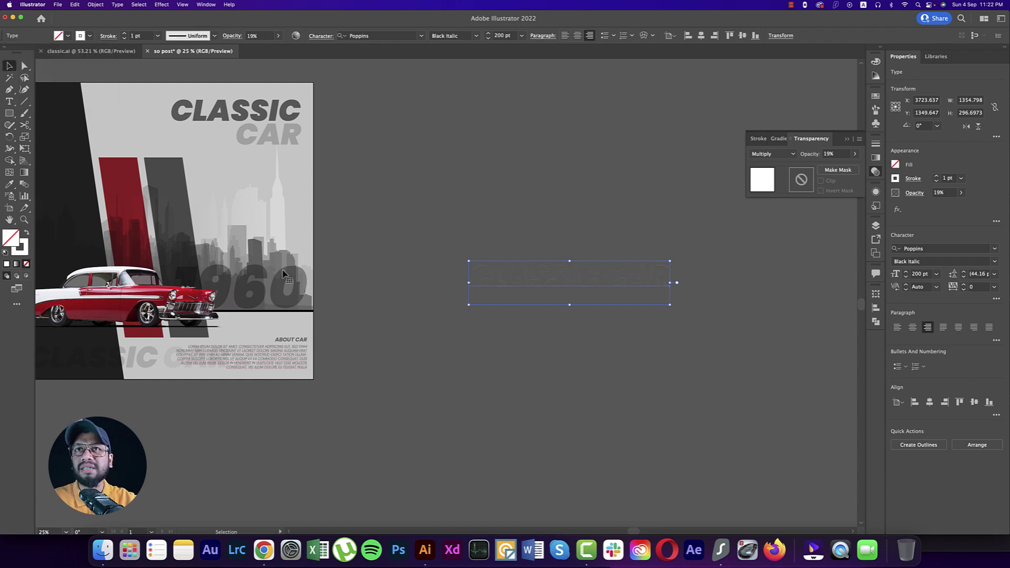
click(138, 36)
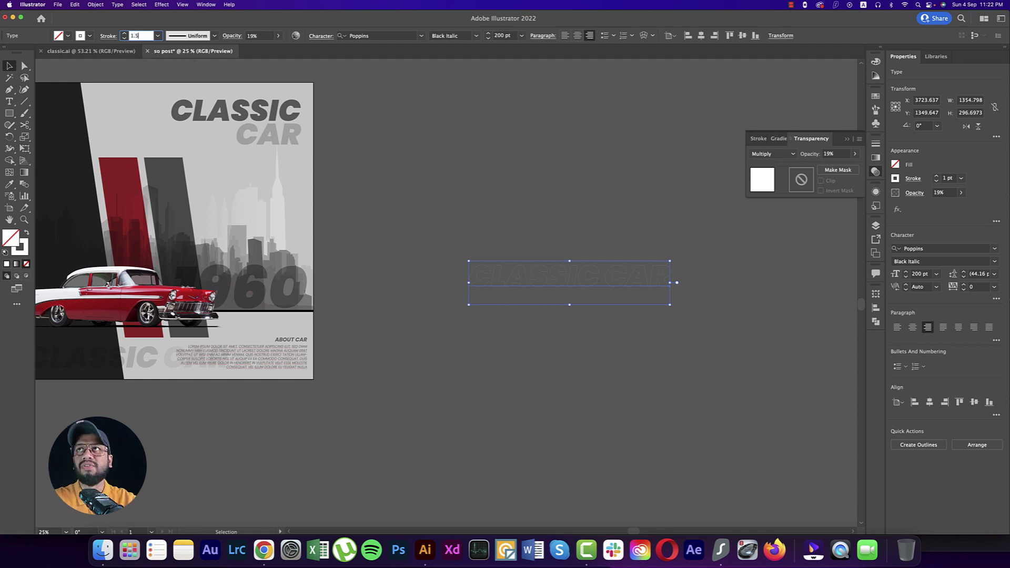
key(Return)
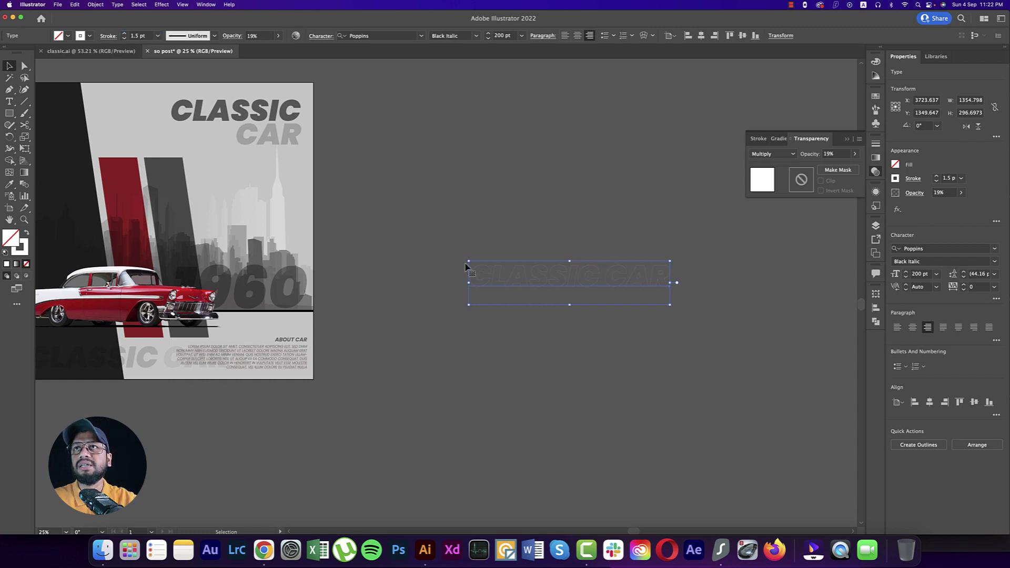
Step: Bring the outlined CLASSIC CAR text to the front over the artboard's upper left area and set its blending mode to Normal
drag(466, 267, 676, 355)
drag(595, 306, 182, 163)
key(super+shift+bracketright)
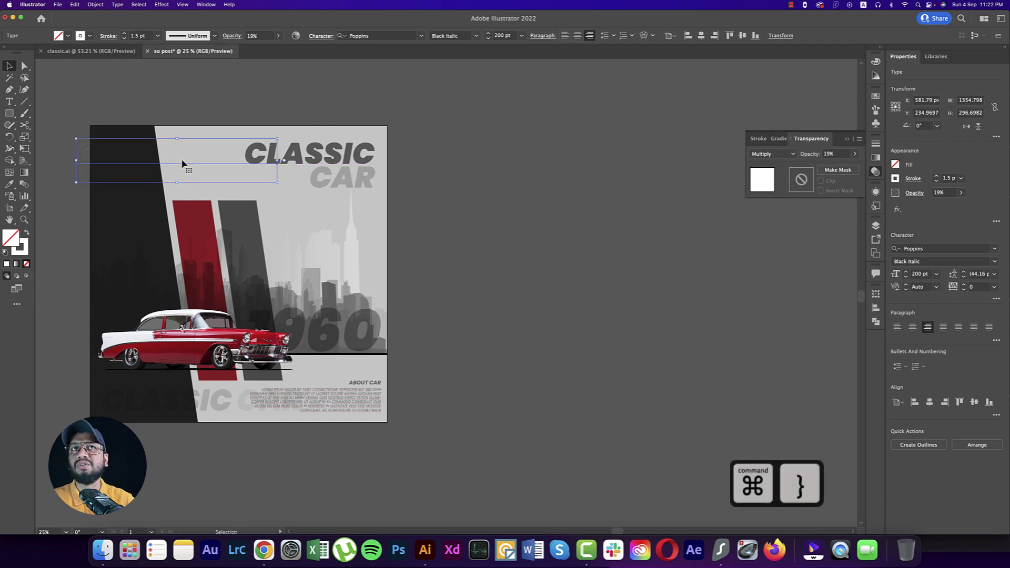
click(771, 154)
click(765, 165)
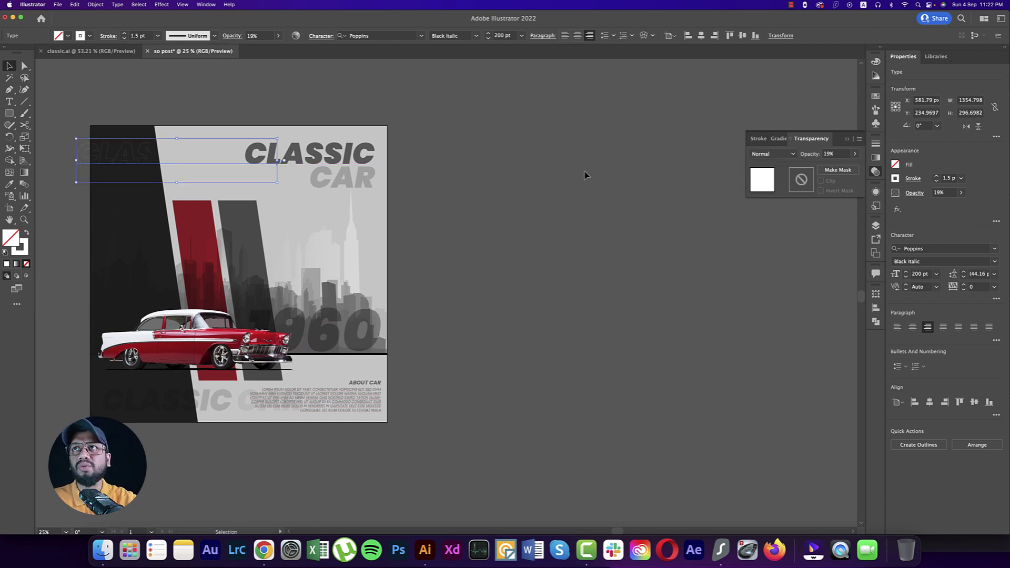
Step: Move the outlined CLASSIC CAR text off the artboard and place a copy beside it to form one row
drag(216, 167, 552, 161)
scroll(557, 203, right, 5)
drag(405, 164, 610, 163)
Step: Copy the row of outlined text directly below itself and repeat the duplication to build a twelve-row pattern
drag(370, 117, 600, 198)
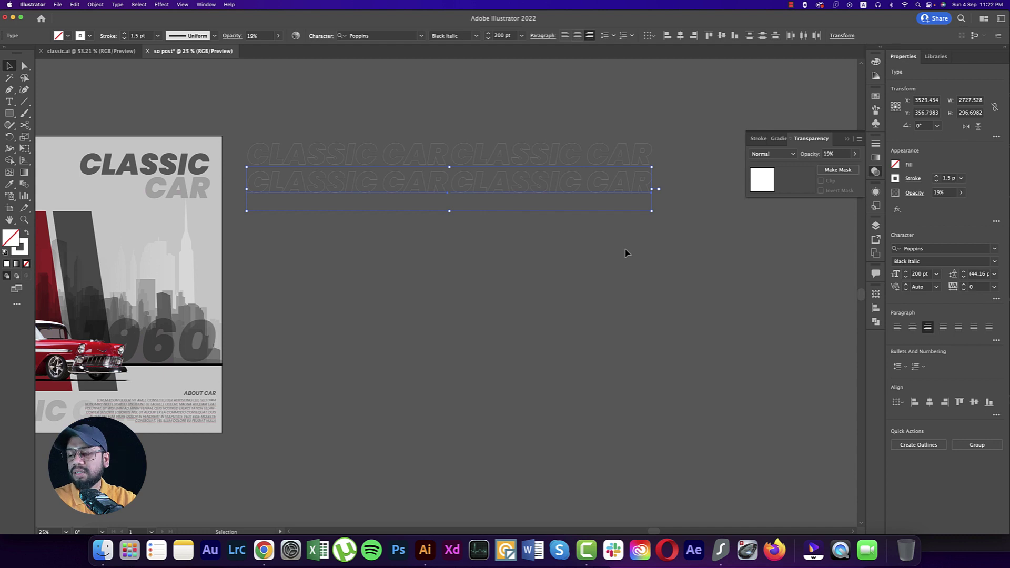
key(super+d)
key(super+d)
key(super+d)
key(super+d)
key(super+d)
key(super+d)
key(super+d)
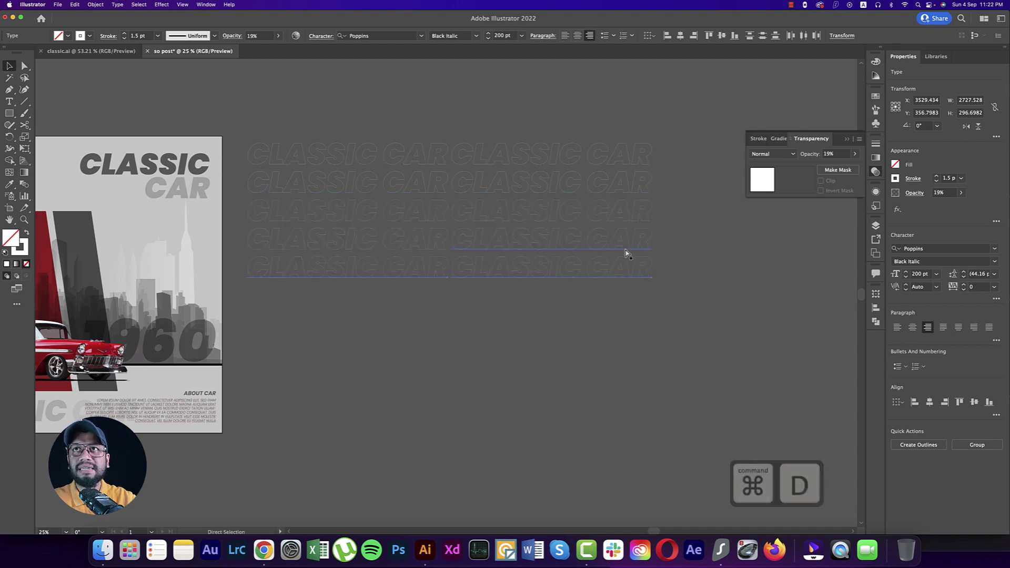
key(super+d)
key(super+d)
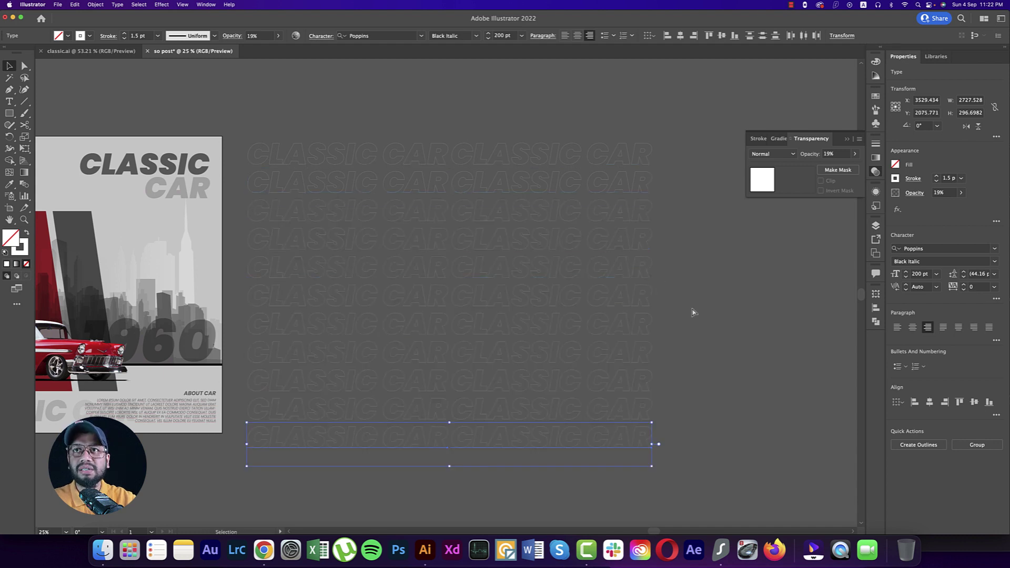
key(super+d)
Step: Group all the outlined text rows and expand the group with Object and Fill enabled
scroll(692, 310, left, 3)
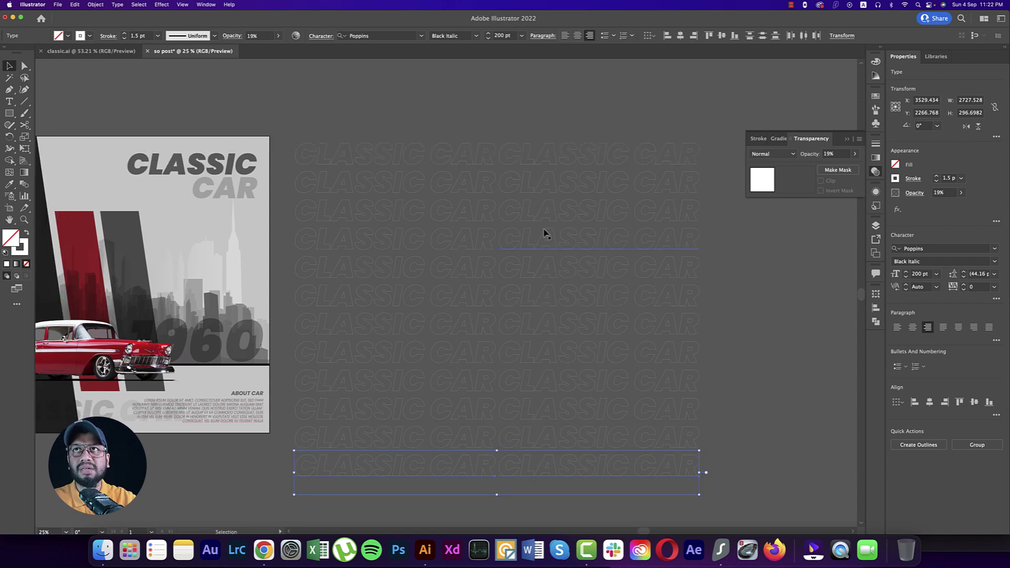
key(super+g)
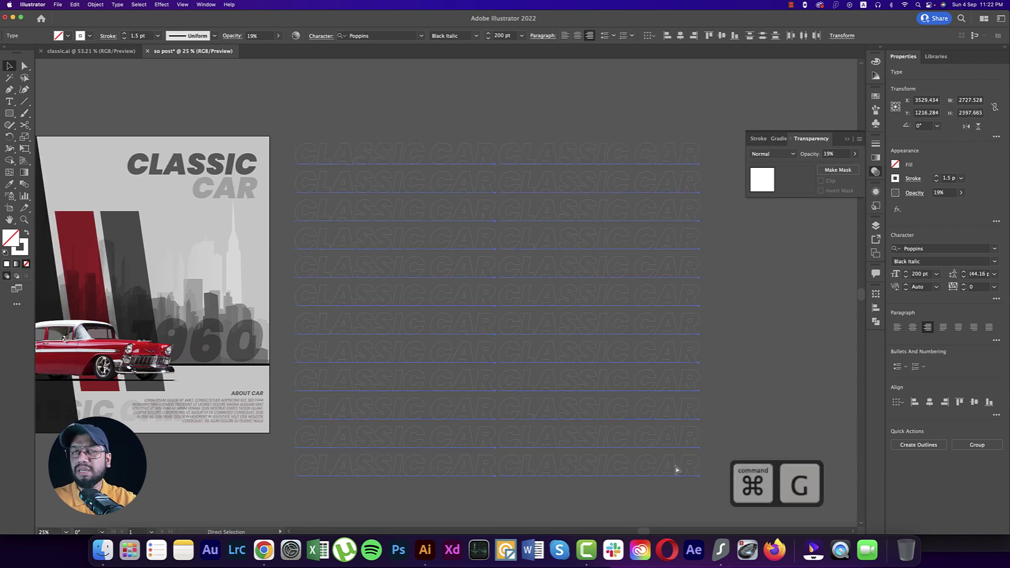
click(96, 5)
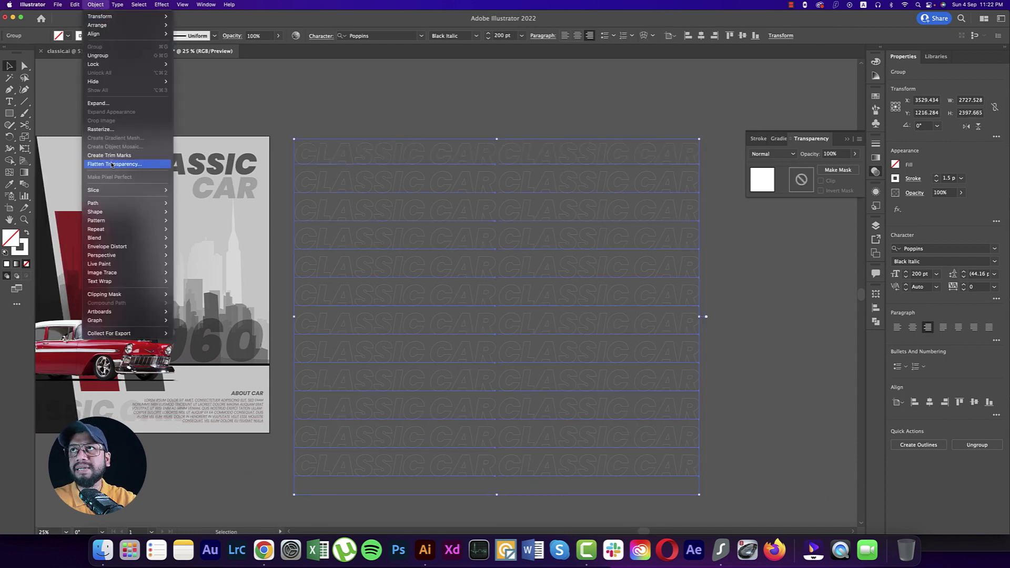
click(95, 102)
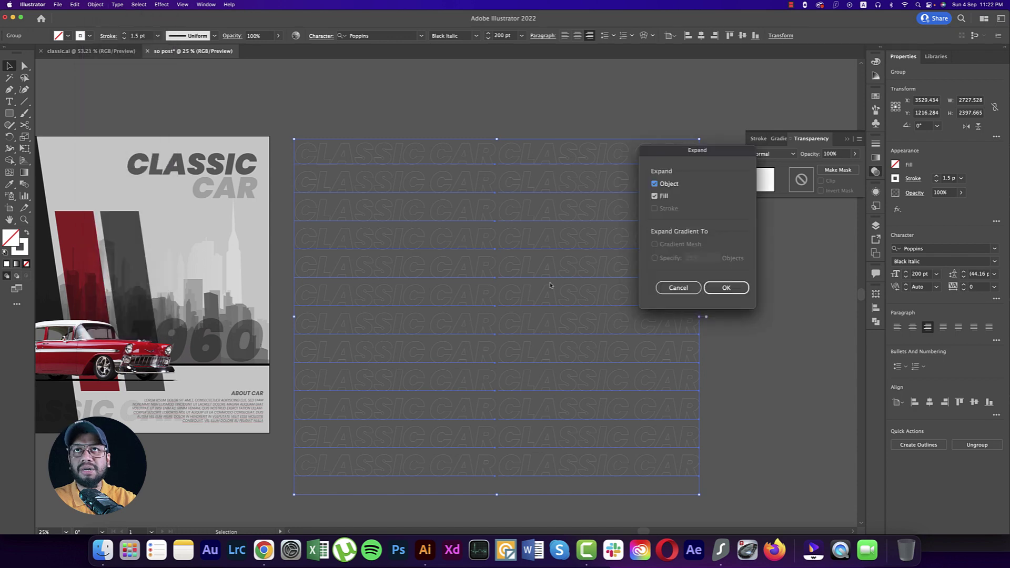
click(726, 288)
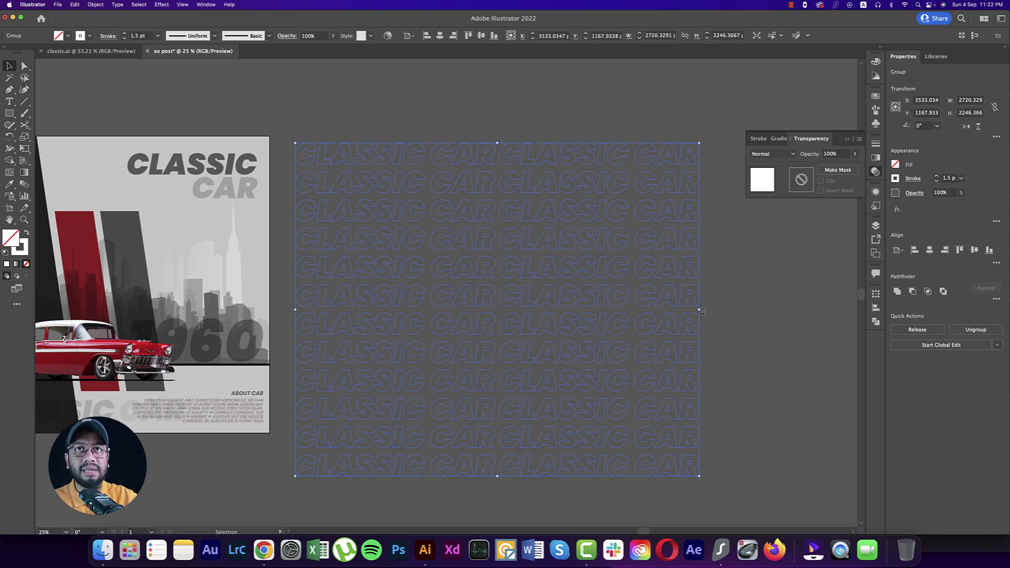
Step: Try squeezing the expanded text pattern to a much narrower width, undo the resize and deselect the group
drag(698, 310, 408, 311)
key(super+z)
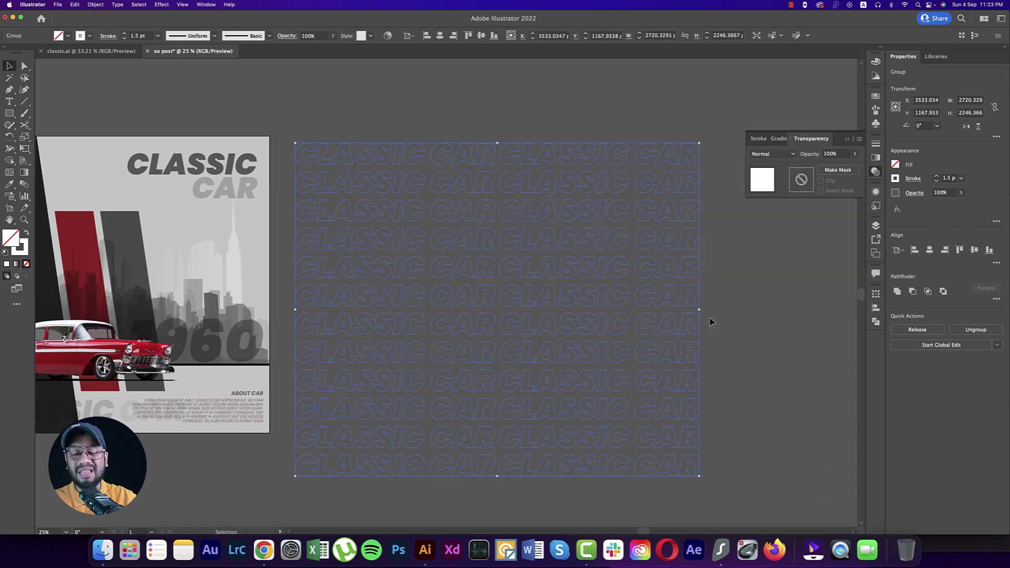
scroll(710, 321, down, 1)
click(734, 335)
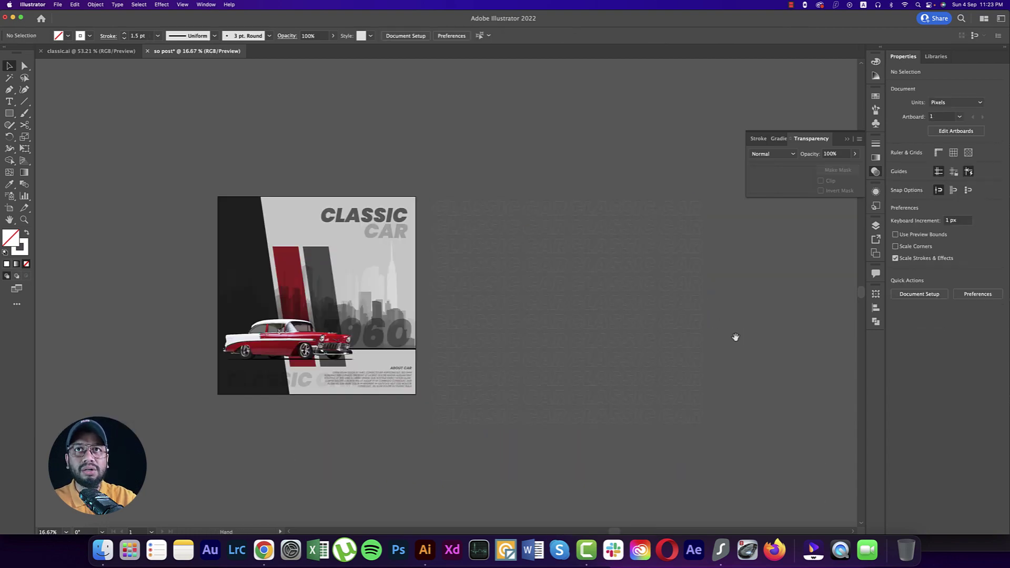
Step: Move the expanded CLASSIC CAR text pattern over the artboard so that it covers the whole post
drag(735, 338, 760, 335)
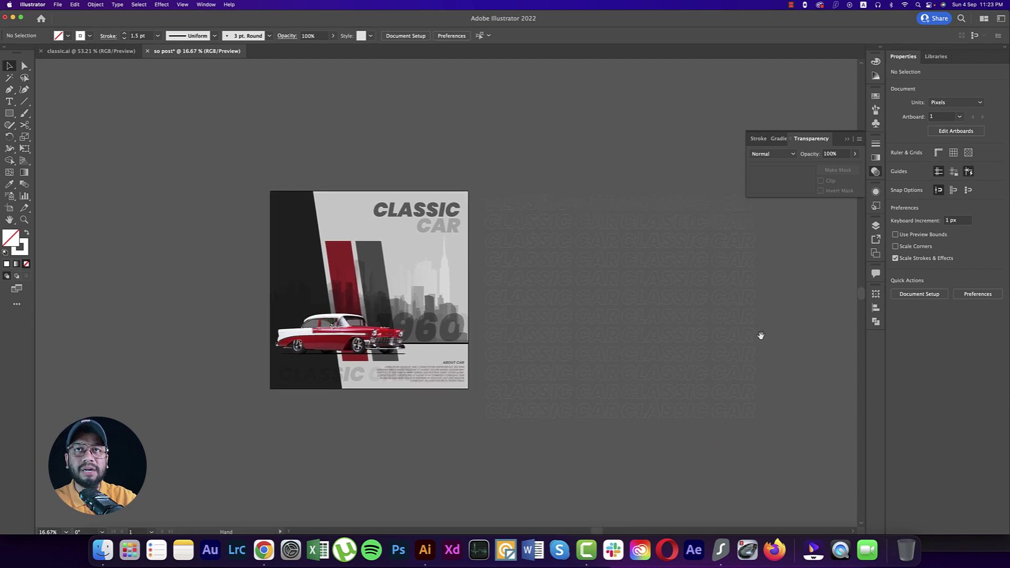
click(561, 277)
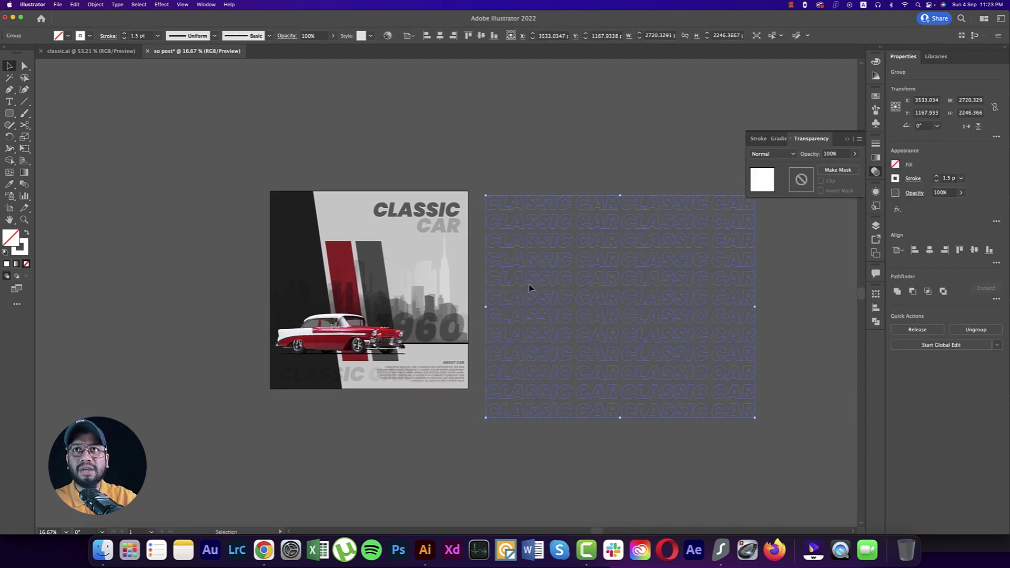
click(575, 163)
drag(625, 267, 378, 250)
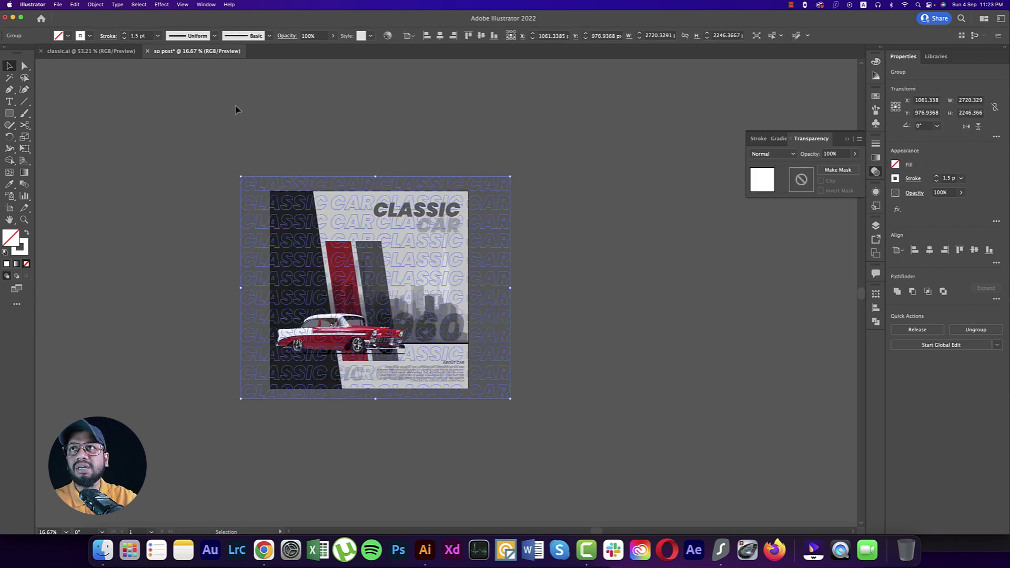
Step: Try the Multiply blending mode on the text pattern and deselect it
click(778, 153)
click(778, 188)
click(629, 245)
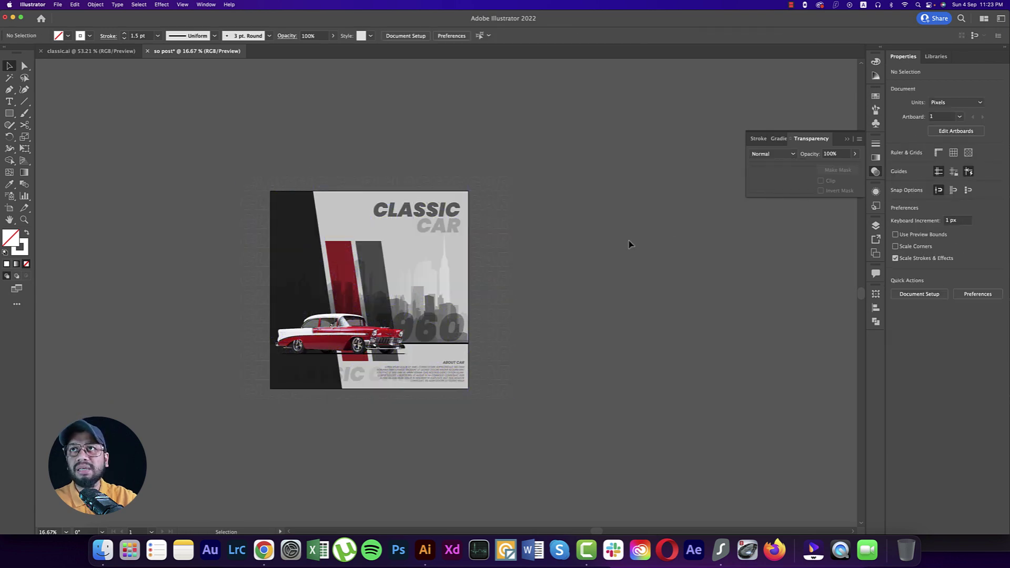
Step: Try the Overlay blending mode on the text pattern and look at the effect across the artboard
scroll(631, 243, left, 2)
click(535, 243)
click(782, 154)
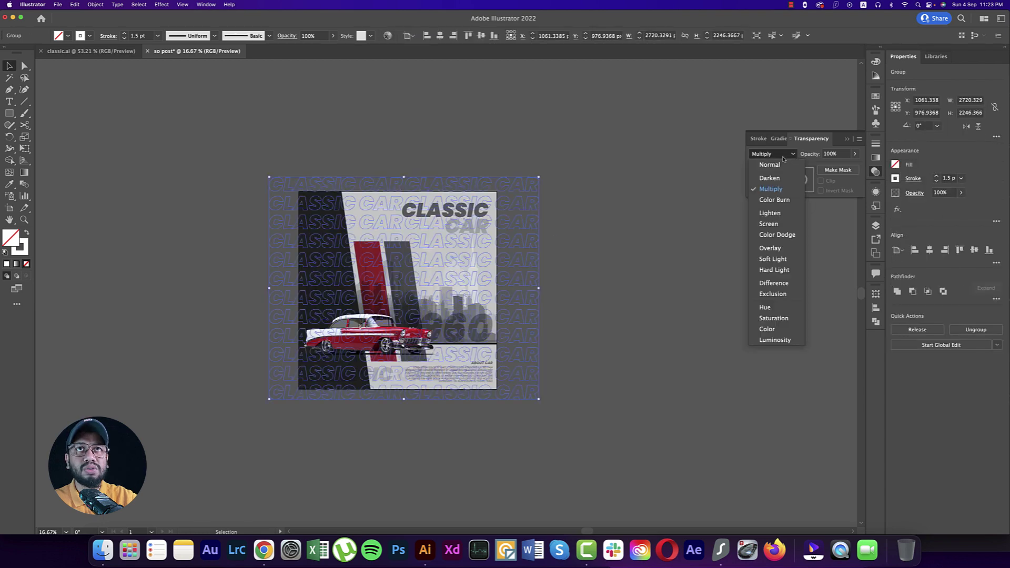
click(769, 247)
click(640, 259)
scroll(626, 255, left, 1)
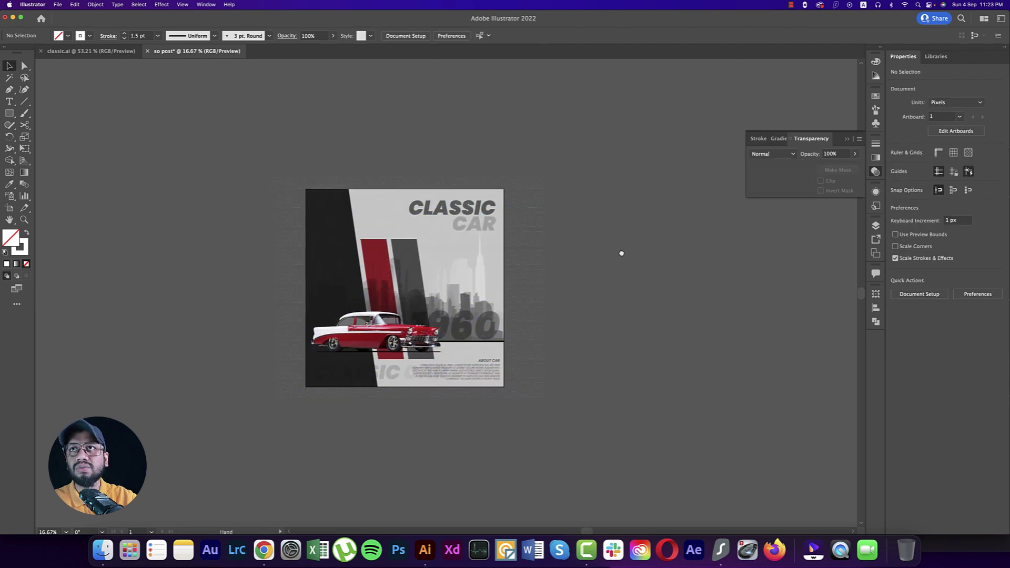
scroll(390, 247, up, 2)
scroll(392, 253, down, 1)
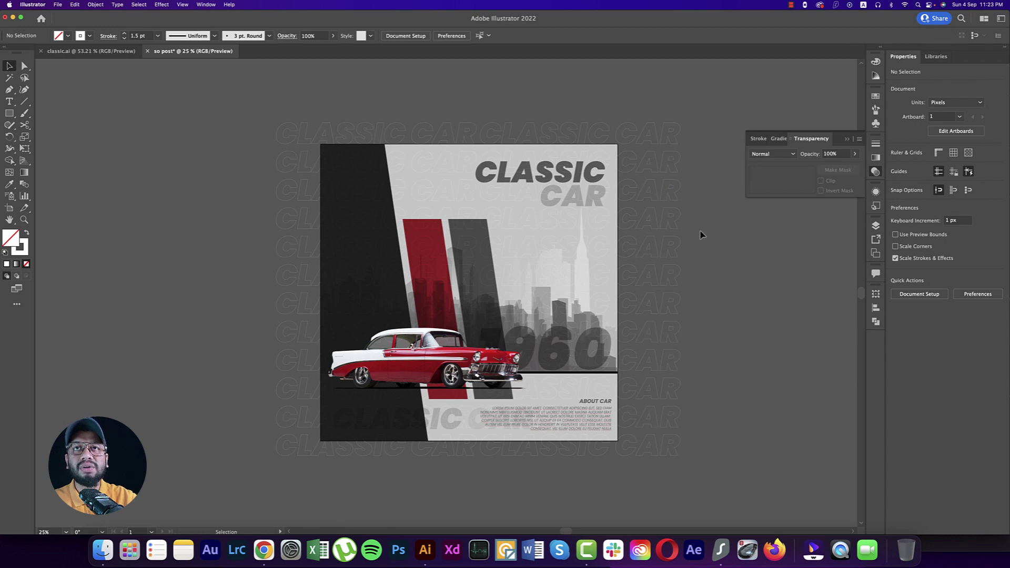
Step: Return the text pattern to the Normal blending mode and set its opacity to 72%
click(778, 154)
click(778, 168)
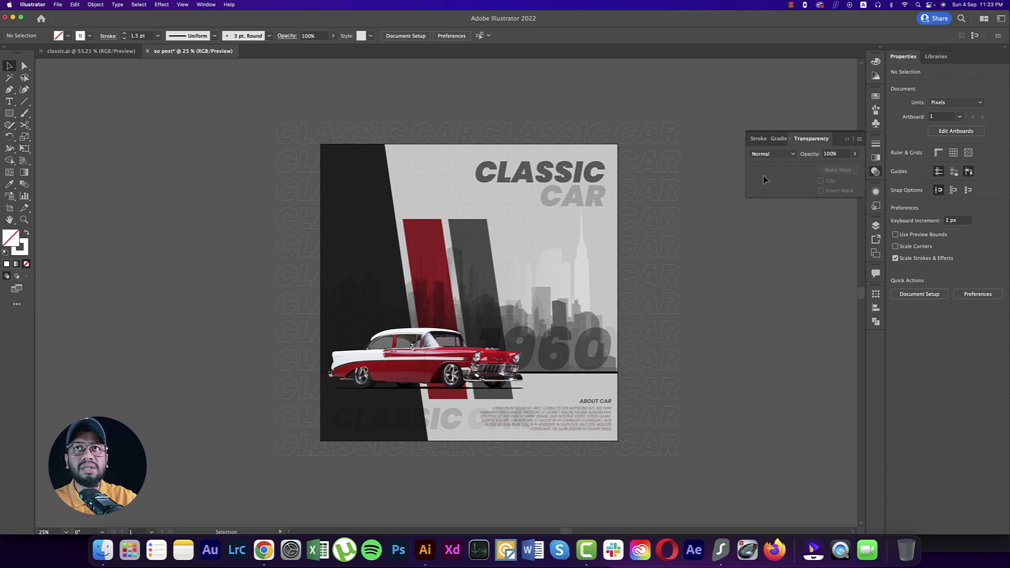
click(682, 241)
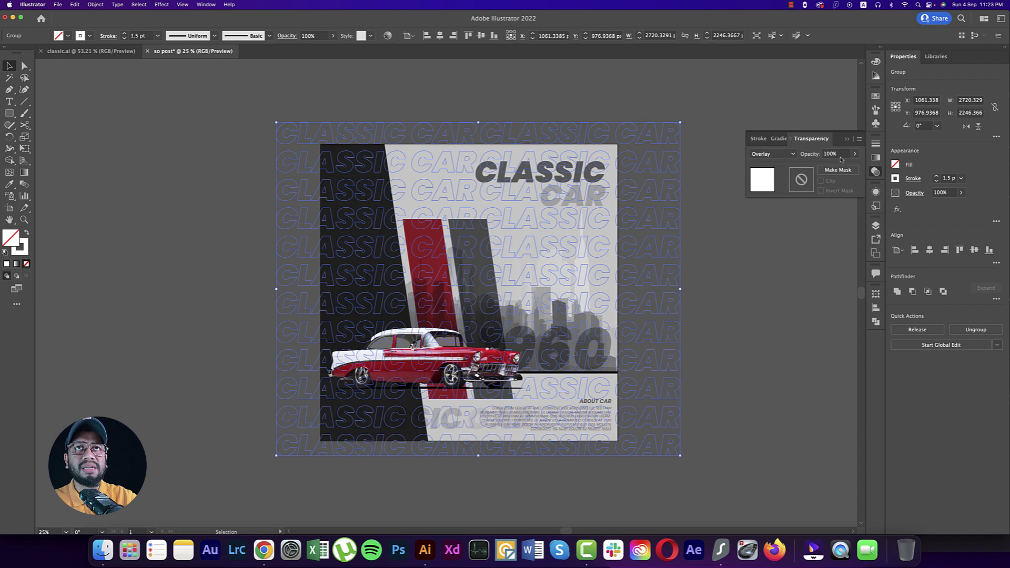
click(779, 154)
click(768, 163)
click(854, 154)
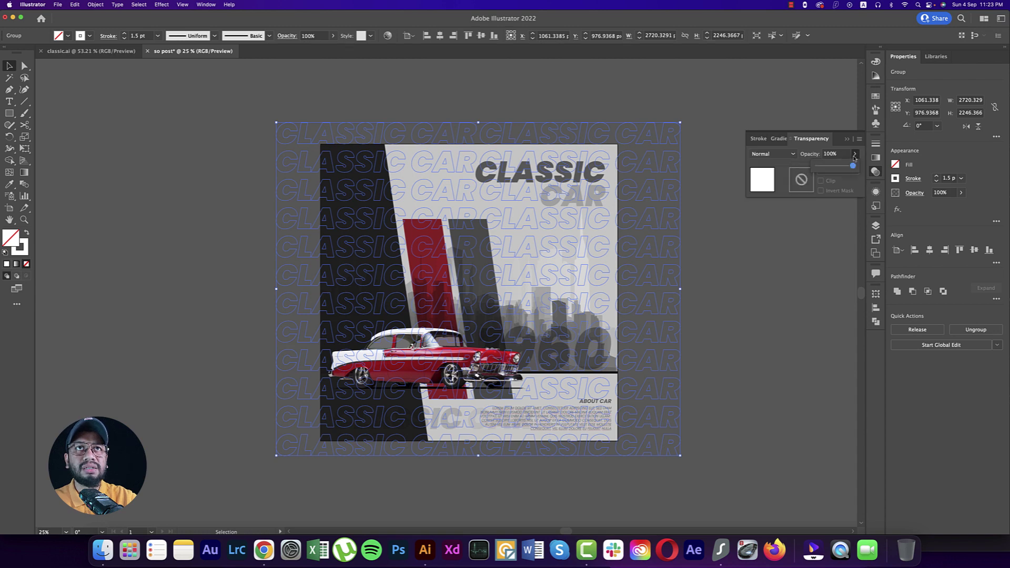
click(766, 276)
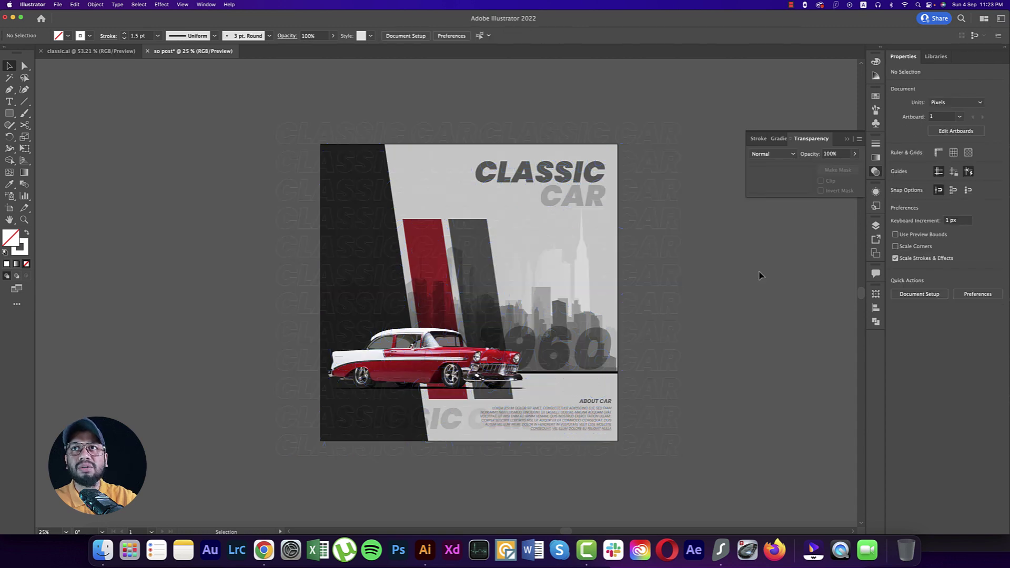
Step: Send the outlined text pattern to the back of the stacking order and deselect it
click(334, 253)
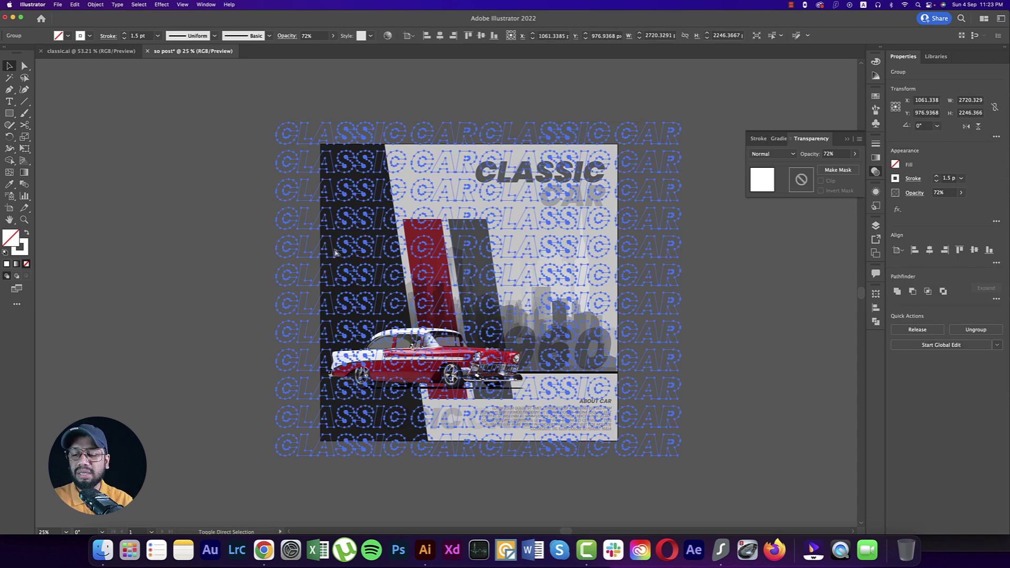
key(super+shift+bracketleft)
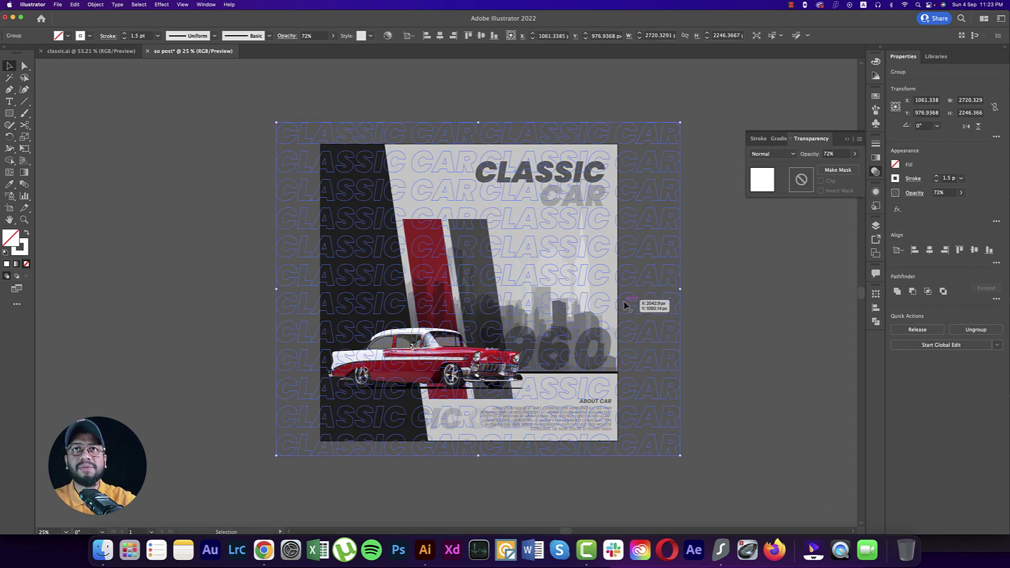
click(705, 300)
Step: Select the light and dark background shapes together and send them behind the skyline and text pattern
click(611, 229)
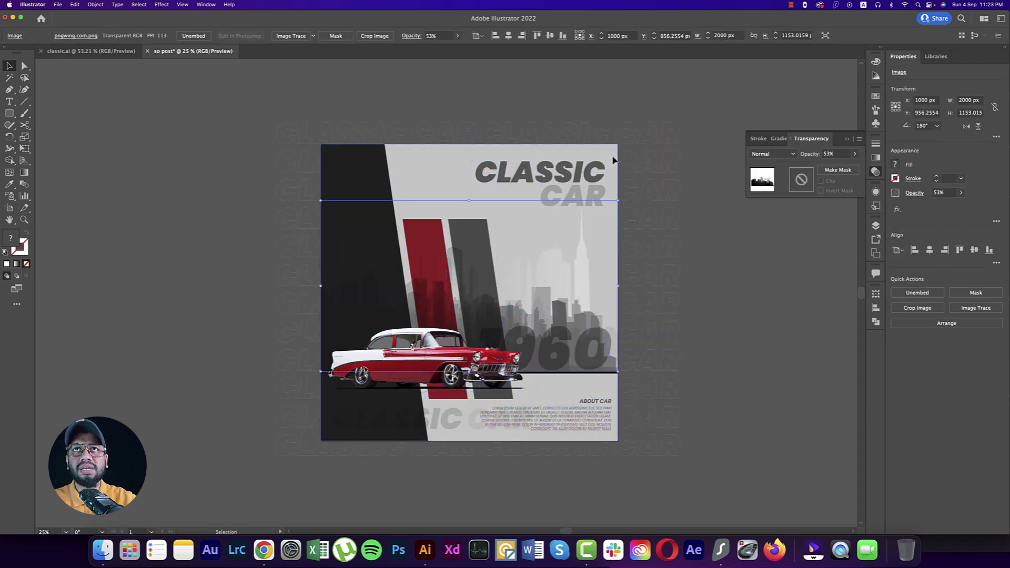
click(395, 183)
shift+click(373, 180)
key(super+shift+bracketleft)
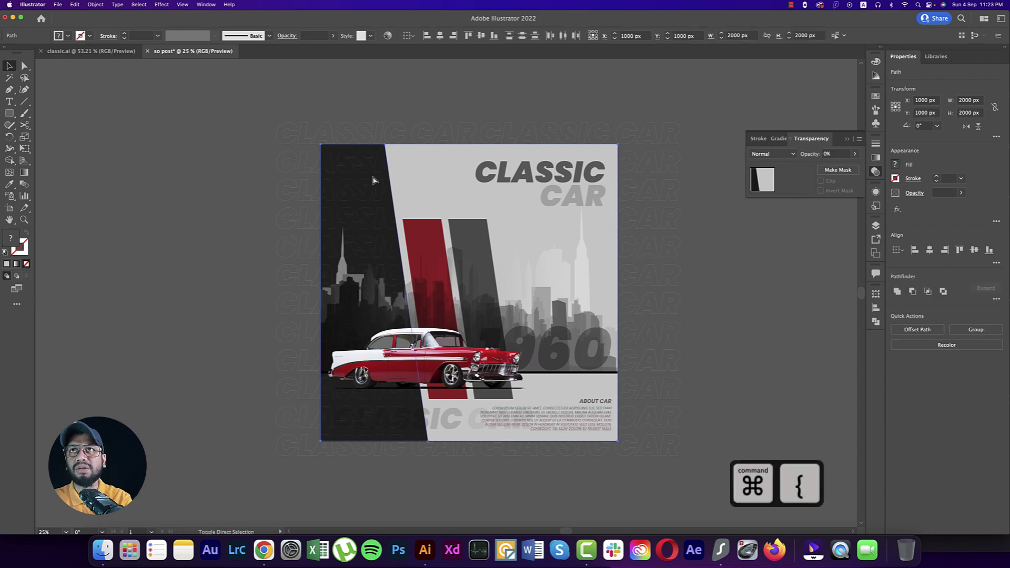
Step: Try the Overlay blending mode on the two background shapes, then undo the blending change
click(772, 154)
click(772, 250)
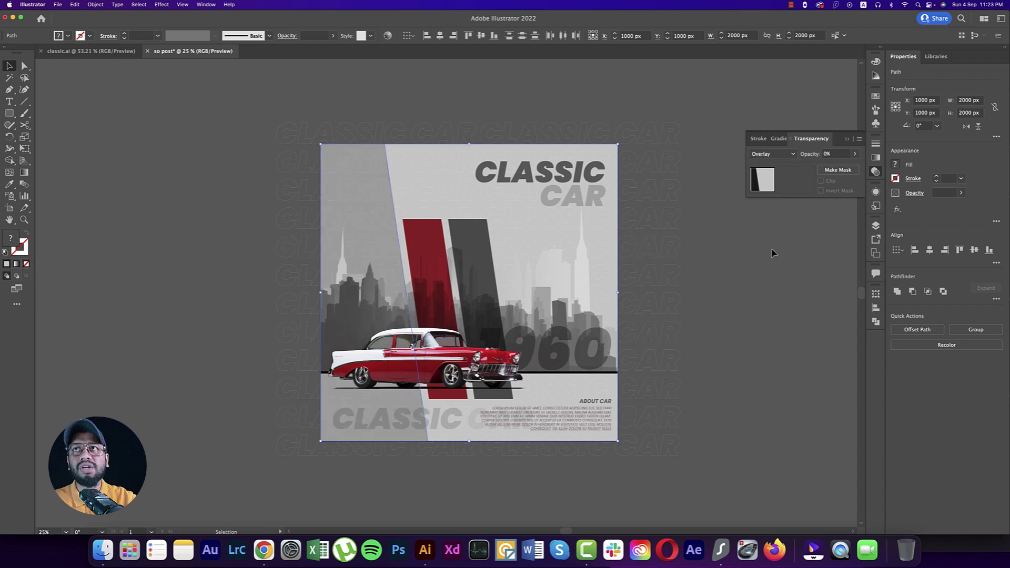
key(super+z)
key(super+z)
key(super+z)
key(super+z)
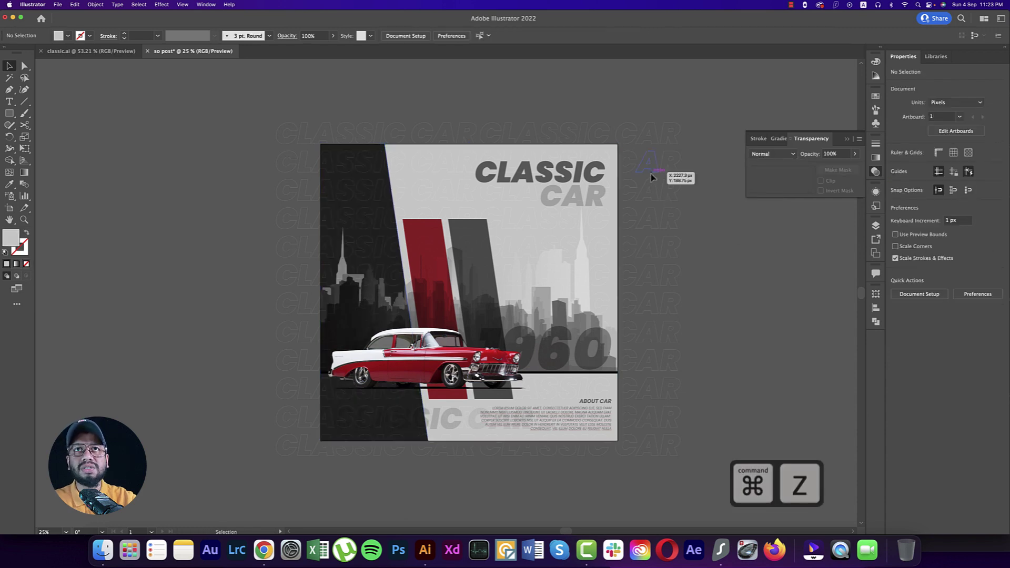
Step: Set the outlined text pattern's blending mode to Overlay and deselect it
click(772, 154)
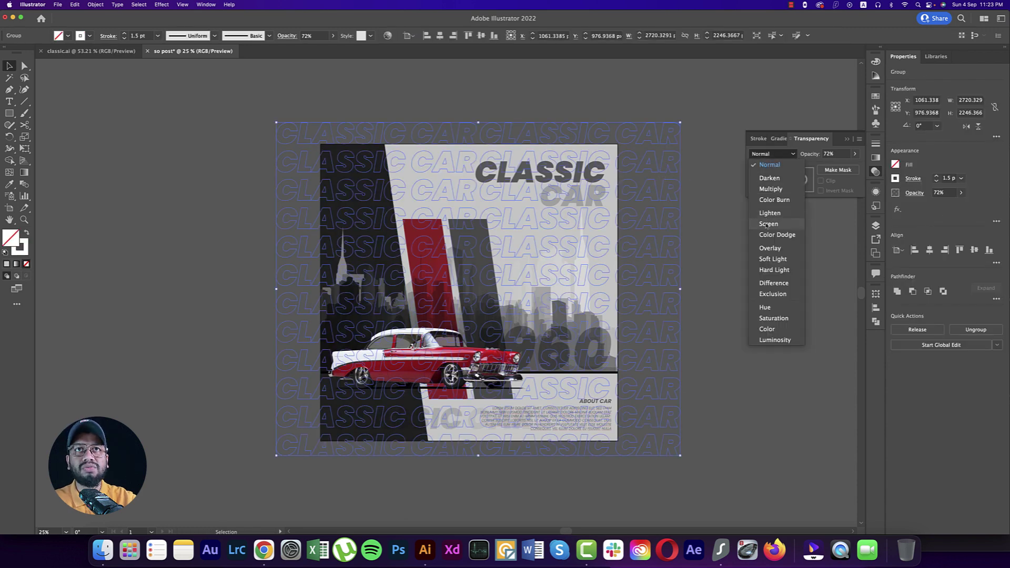
click(769, 250)
click(748, 253)
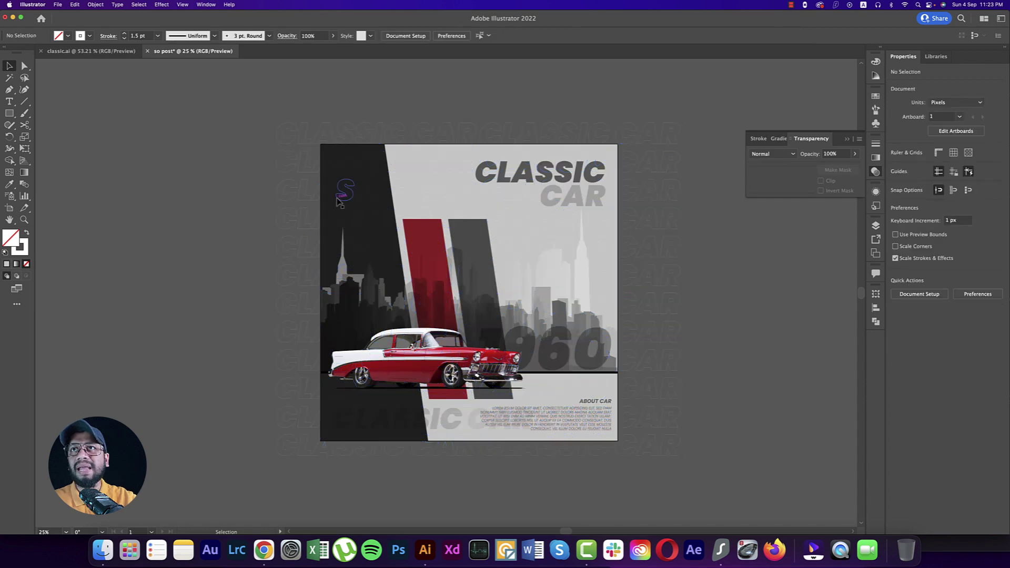
Step: Change the stroke color of the outlined text pattern to a dark grey swatch
click(676, 254)
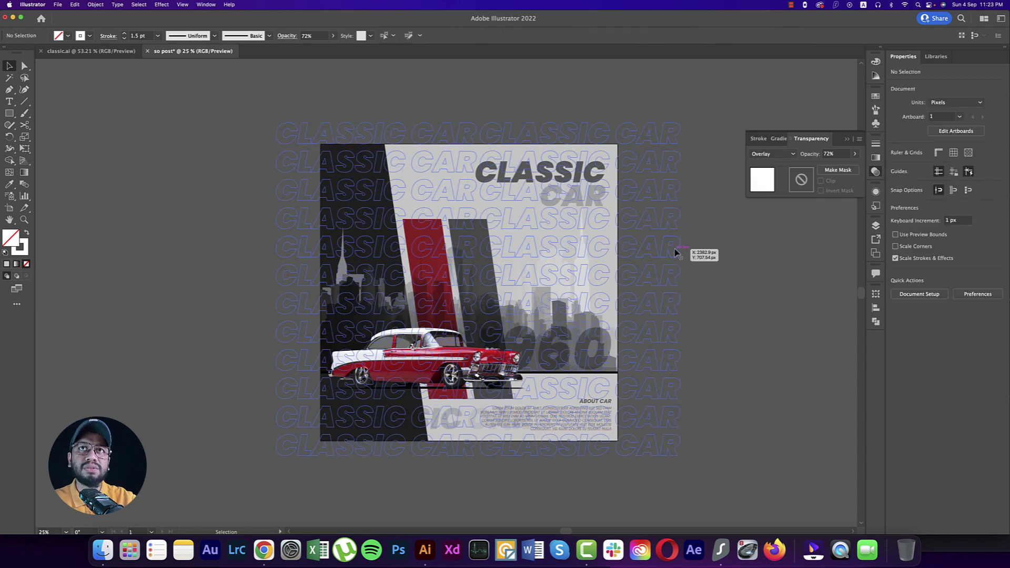
click(88, 36)
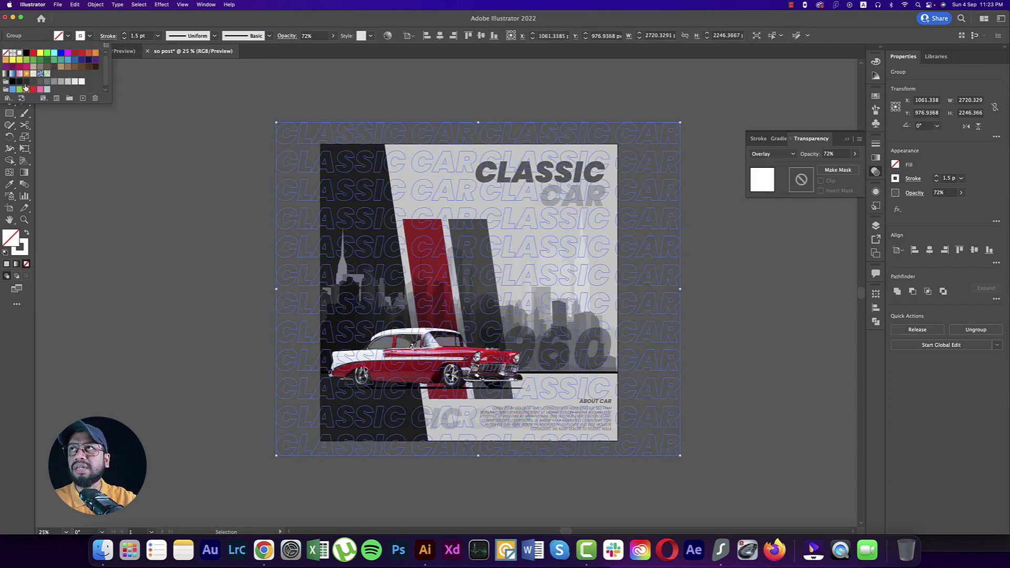
click(26, 82)
click(171, 127)
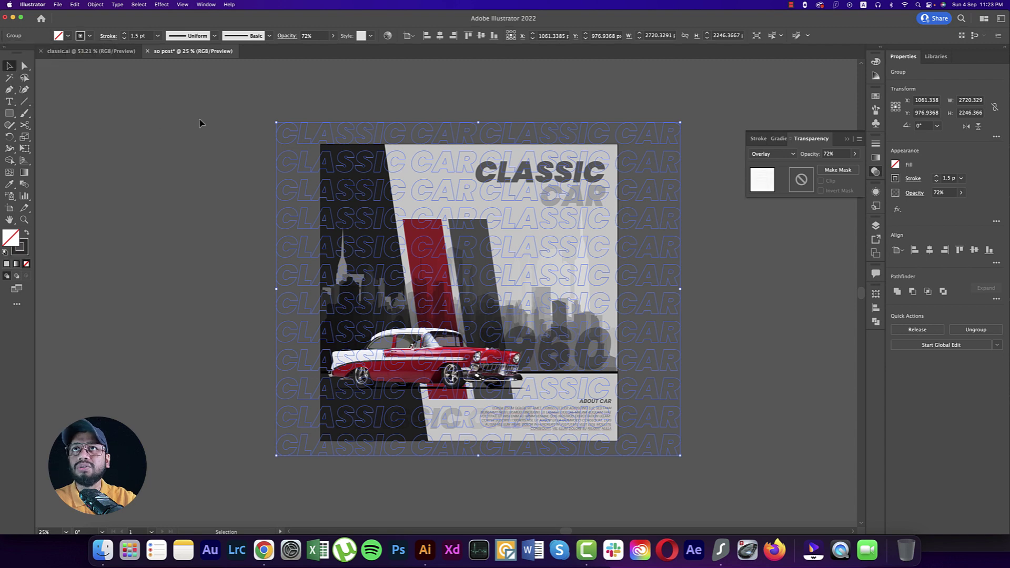
click(200, 122)
Step: Set the text pattern's opacity to 100% and deselect it
click(631, 203)
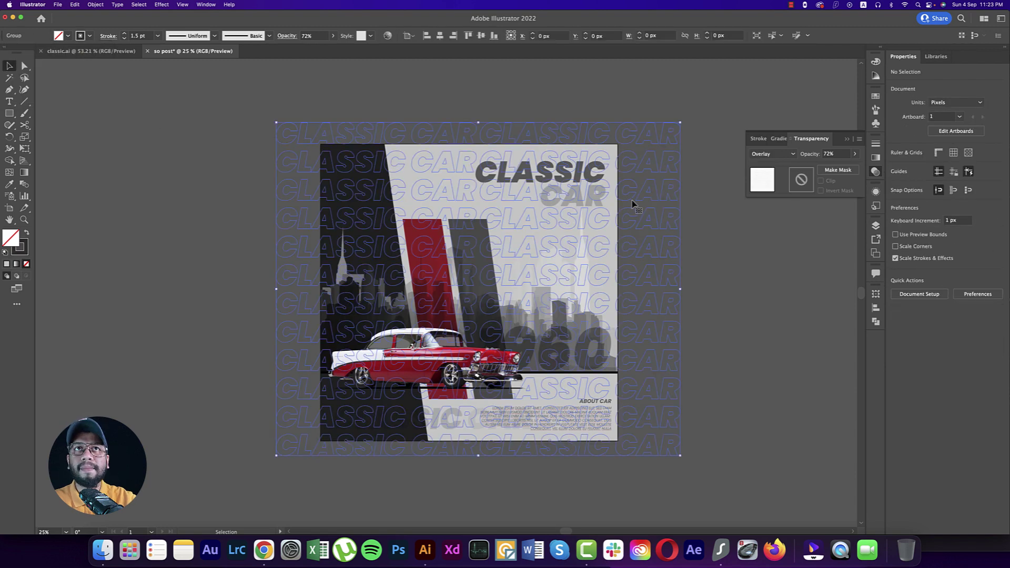
click(854, 154)
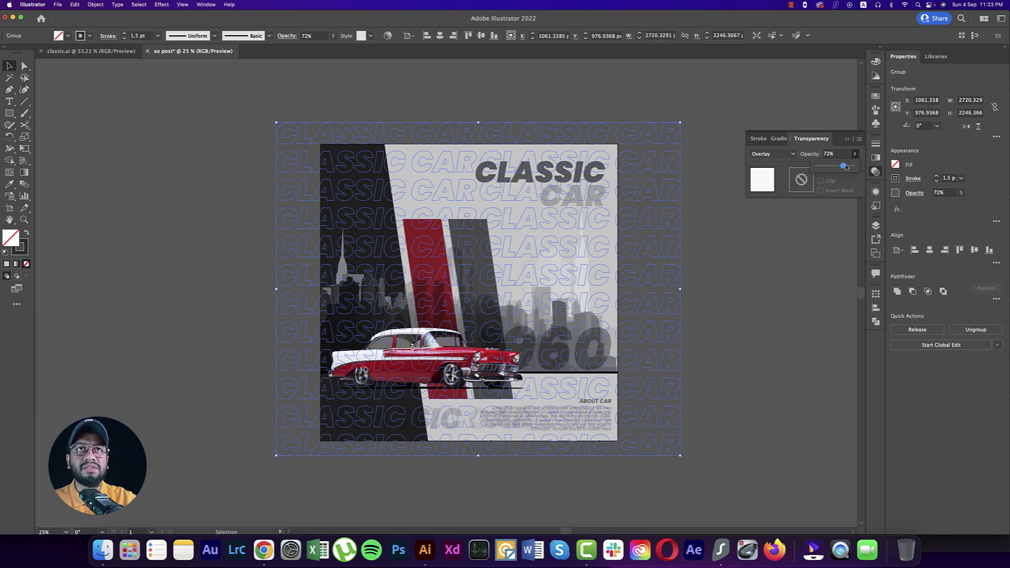
drag(847, 167, 841, 167)
click(789, 268)
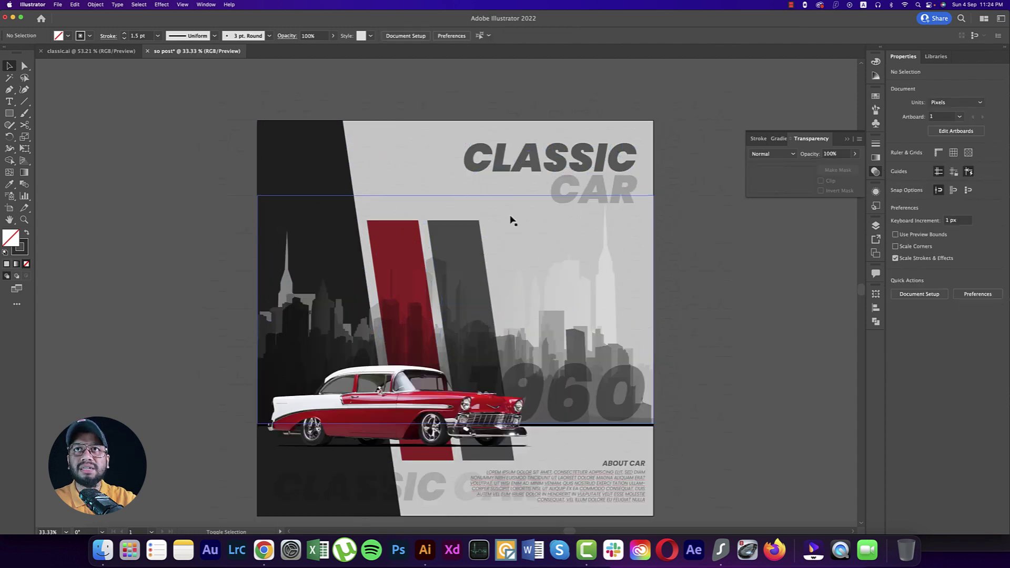
Step: Set the stroke weight of the outlined text pattern to 2 pt
scroll(512, 218, up, 2)
scroll(511, 218, down, 2)
click(652, 175)
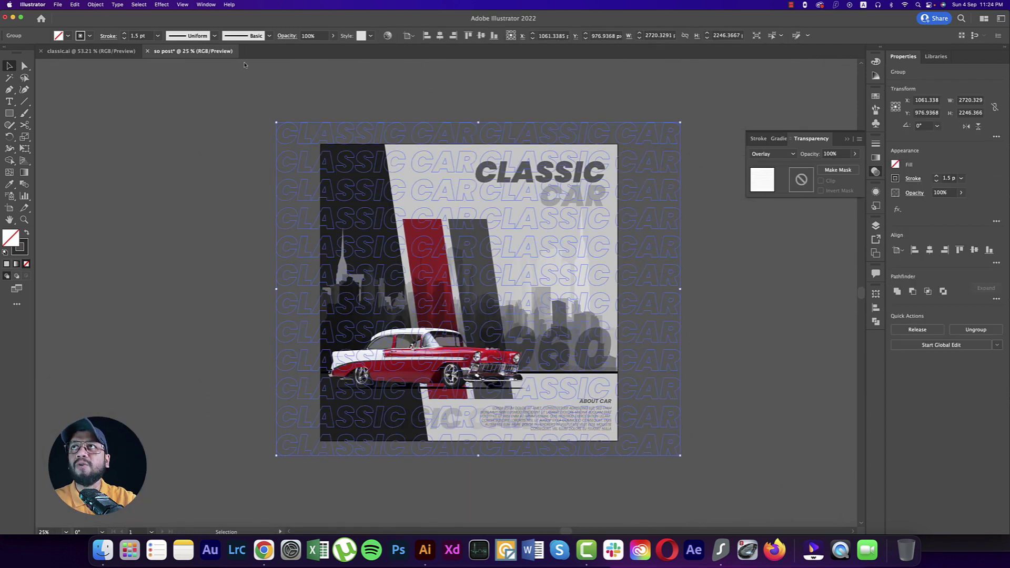
click(140, 36)
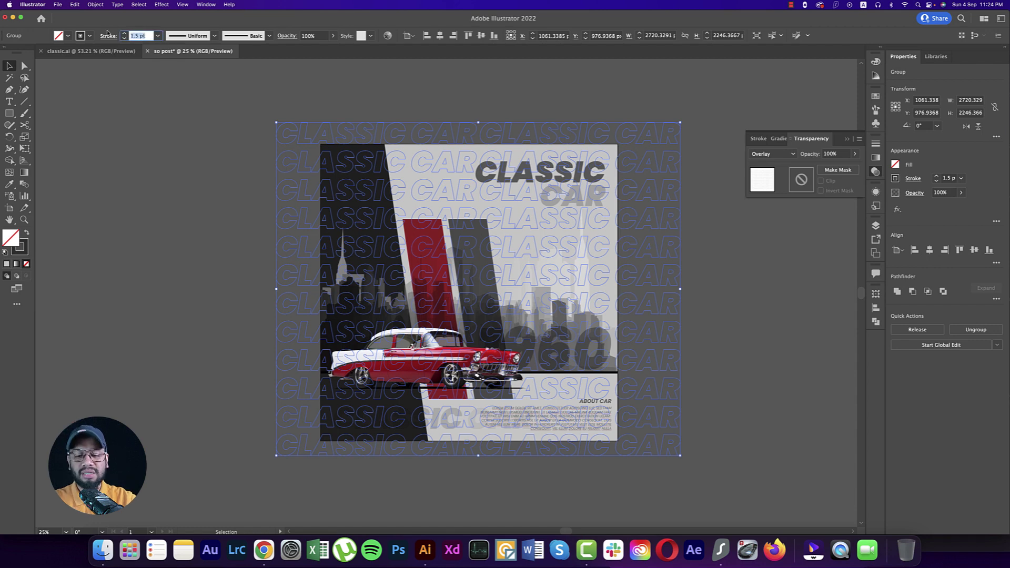
key(Return)
Step: Expand the text pattern with Fill and Stroke enabled, then inspect its outlines up close
click(96, 5)
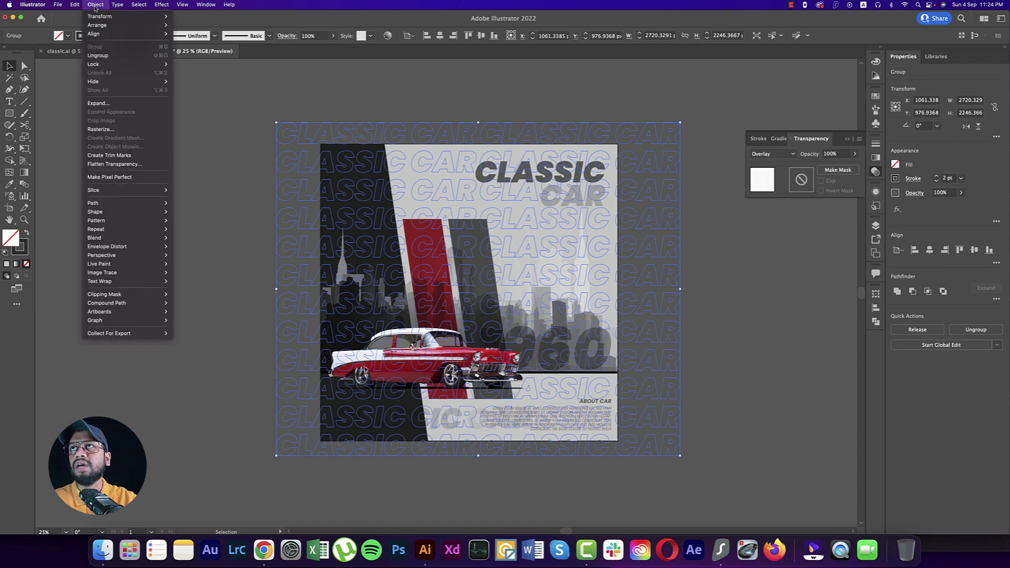
click(98, 103)
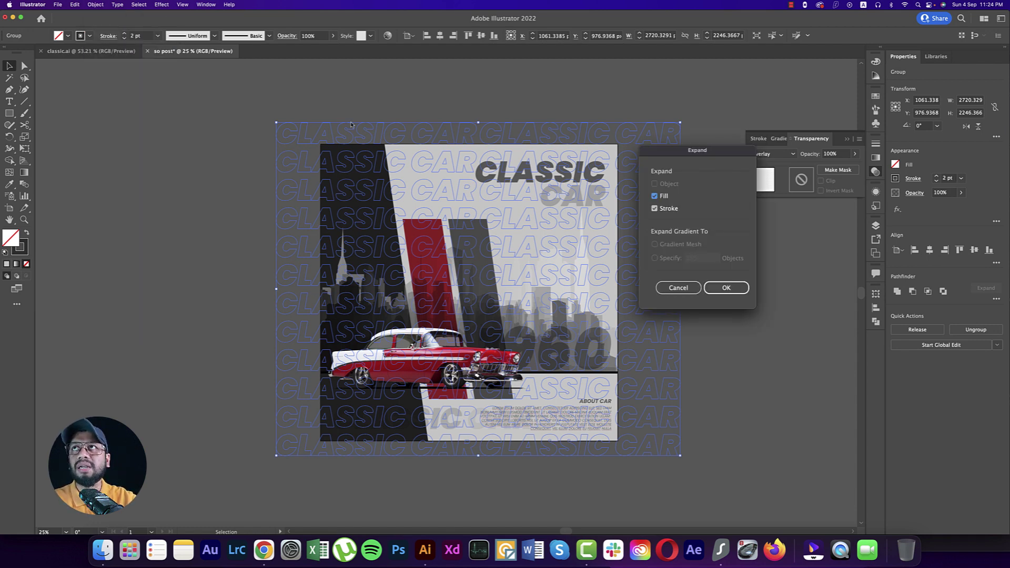
click(726, 288)
click(726, 311)
scroll(483, 213, up, 2)
scroll(481, 213, up, 2)
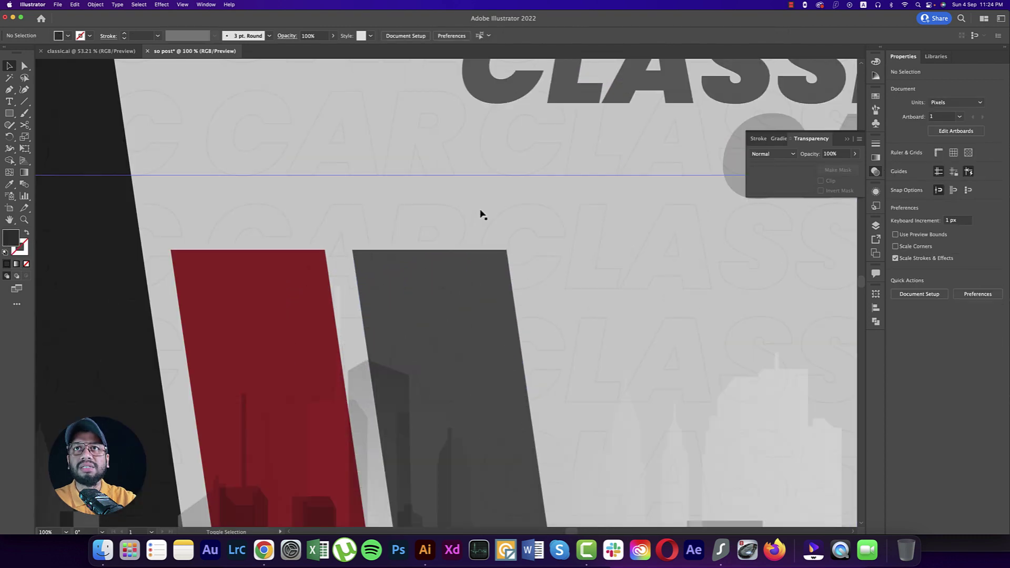
scroll(481, 214, down, 4)
scroll(742, 326, down, 1)
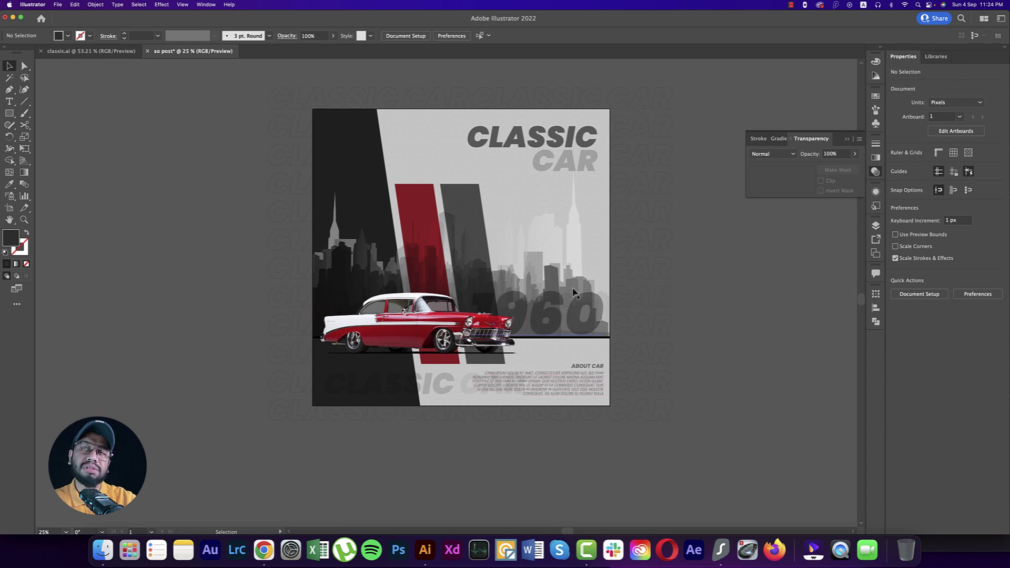
Step: Draw a 2000 x 2000 px rectangle and align it to the artboard so it covers the whole post
drag(726, 366, 701, 380)
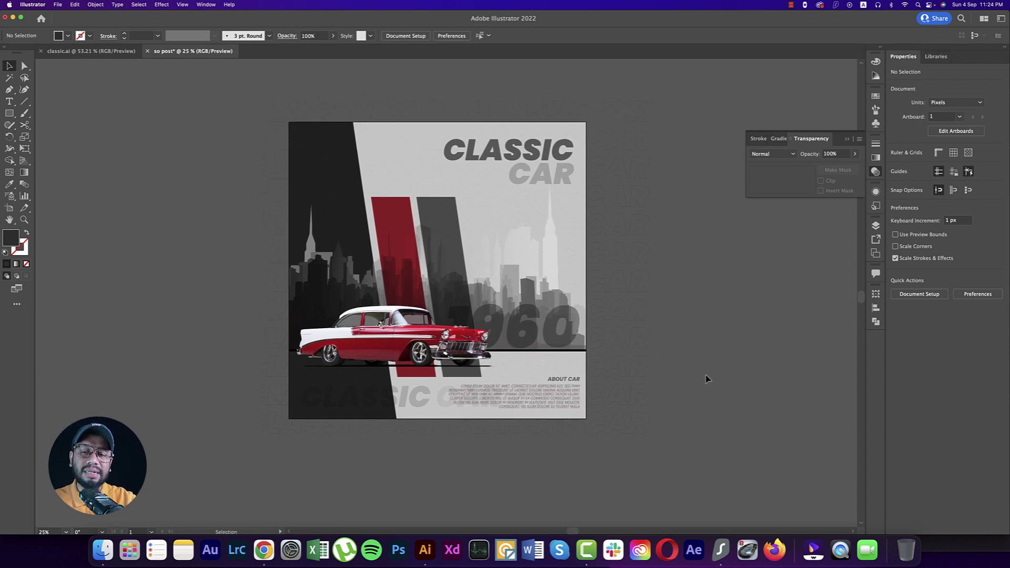
key(m)
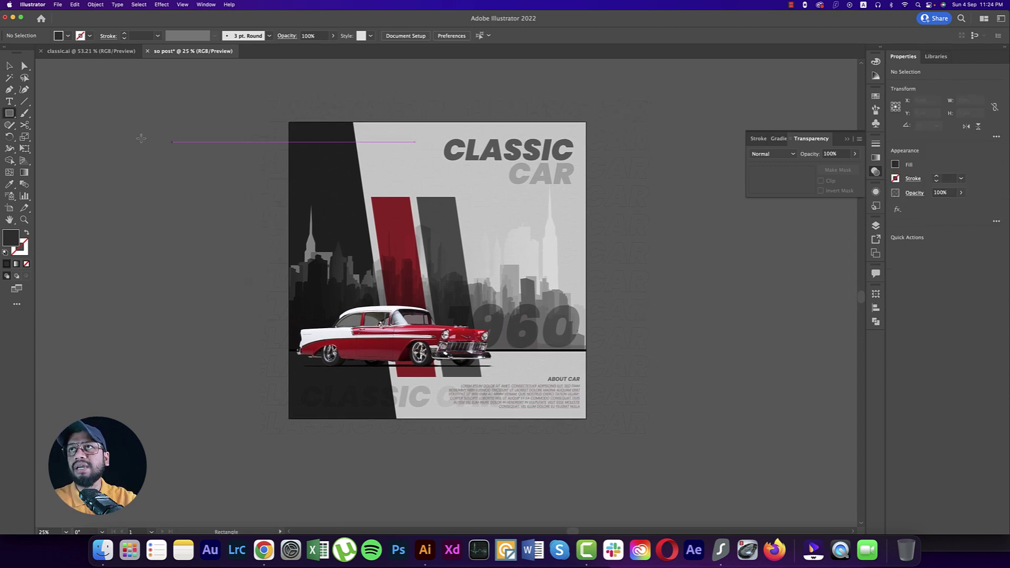
click(132, 163)
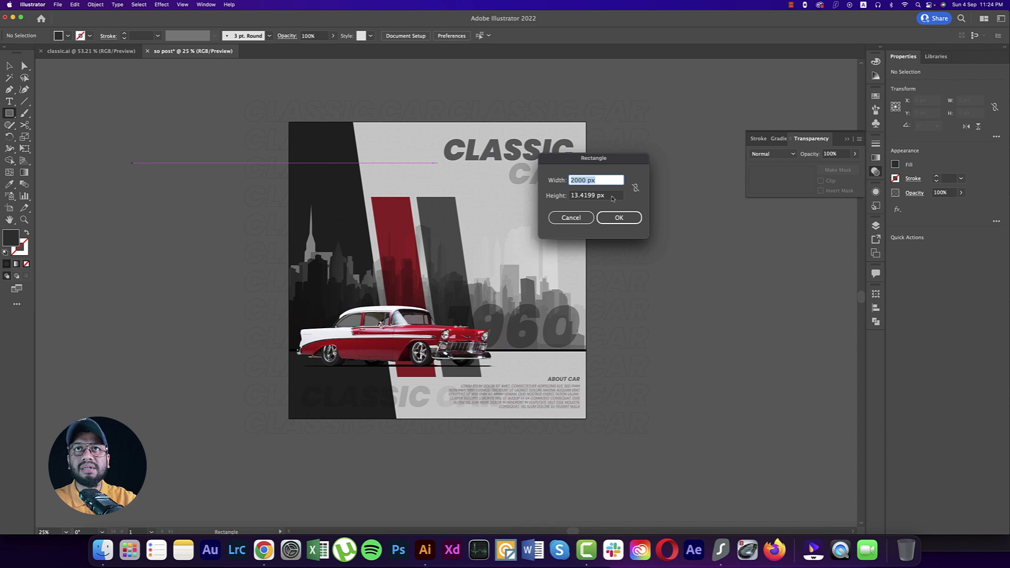
key(Tab)
text(200)
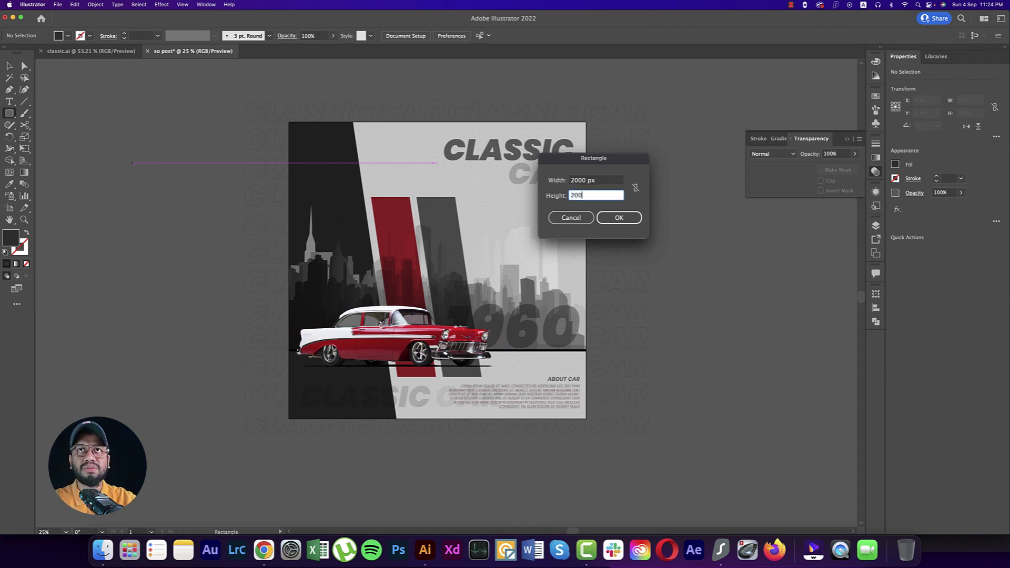
text(0)
click(619, 217)
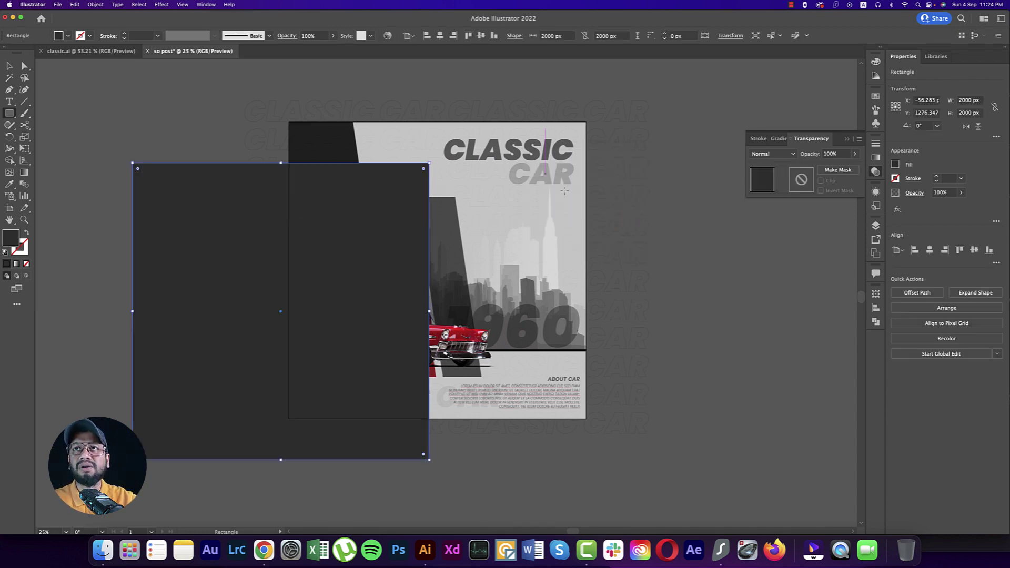
click(452, 42)
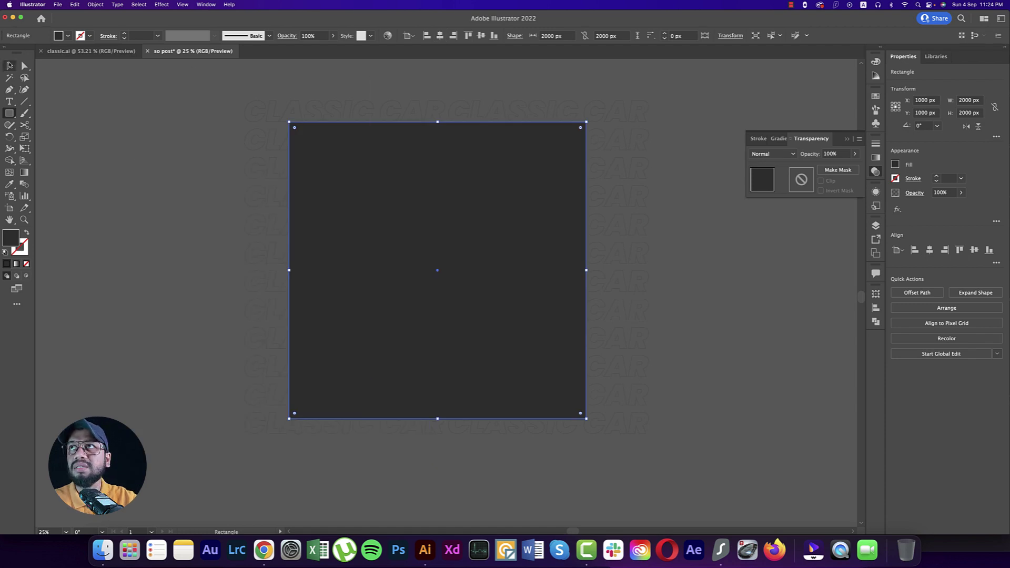
Step: Select all the artwork, make a clipping mask with the top square to trim the overflowing text pattern, and deselect
click(10, 65)
click(138, 109)
key(super+a)
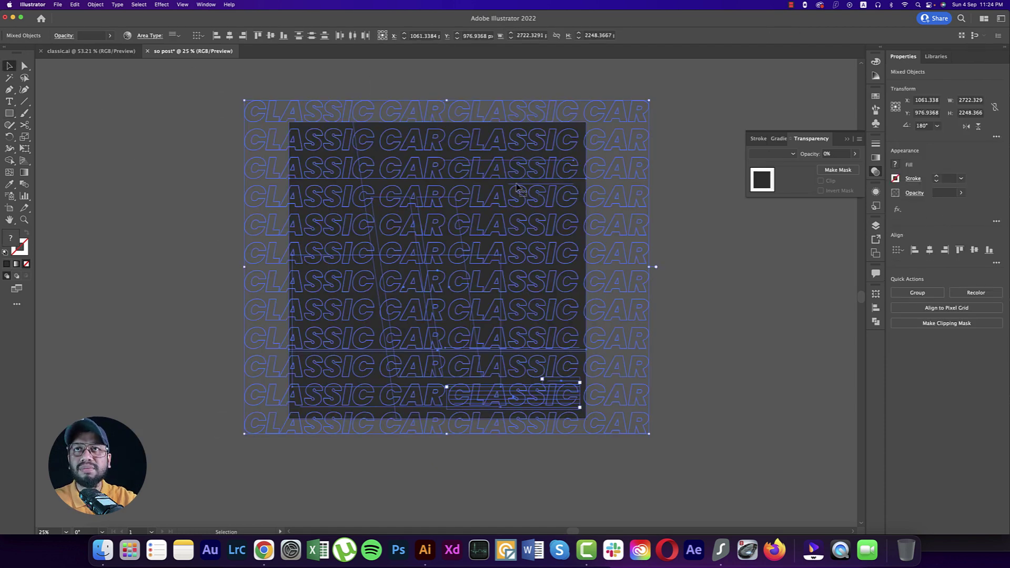
right_click(518, 188)
click(546, 300)
key(super+minus)
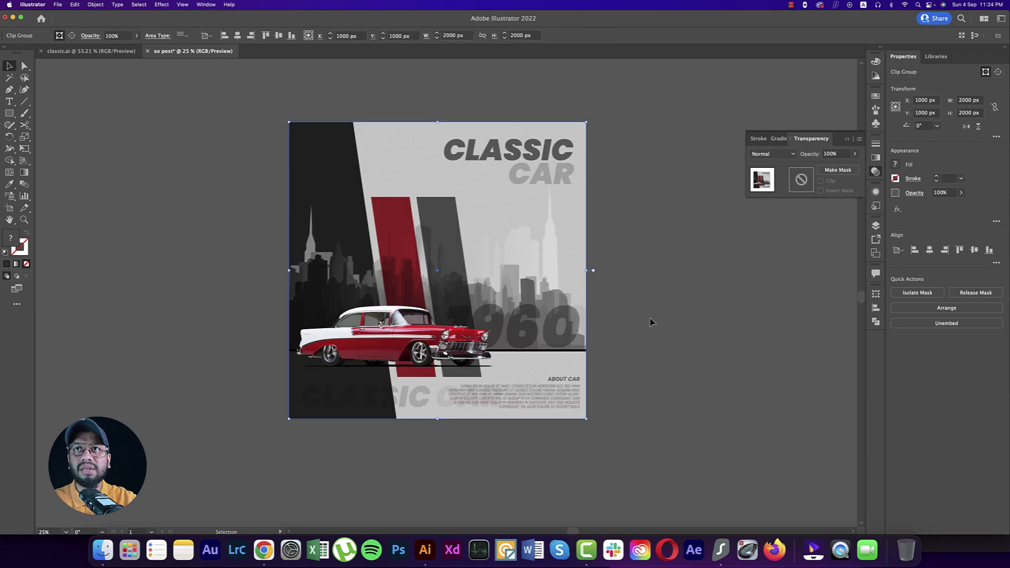
click(652, 319)
scroll(566, 311, up, 2)
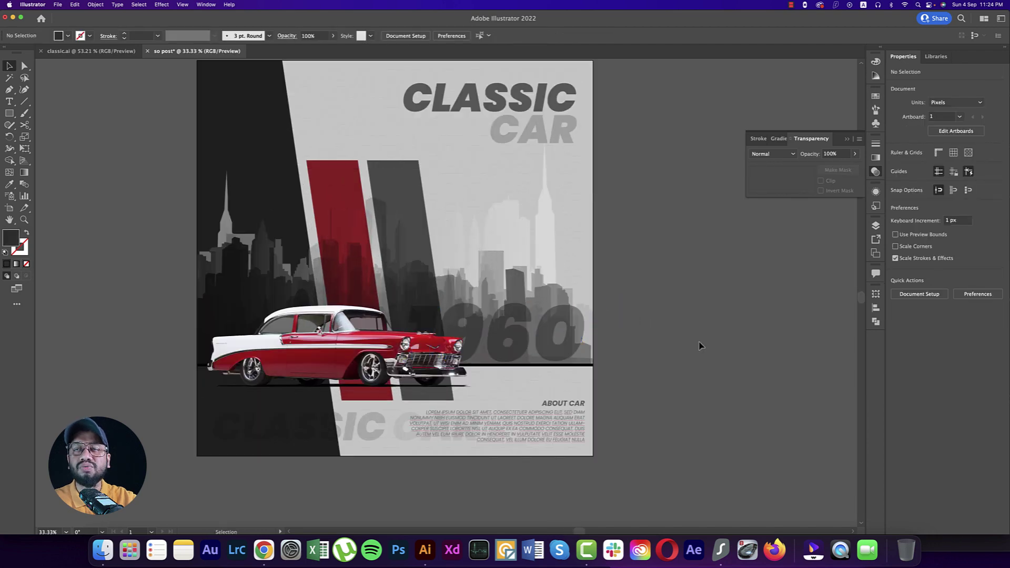
Step: Save the document as so post.ai in Downloads and export it for web there as a 2000 x 2000 px JPEG High image named so-post
key(super+s)
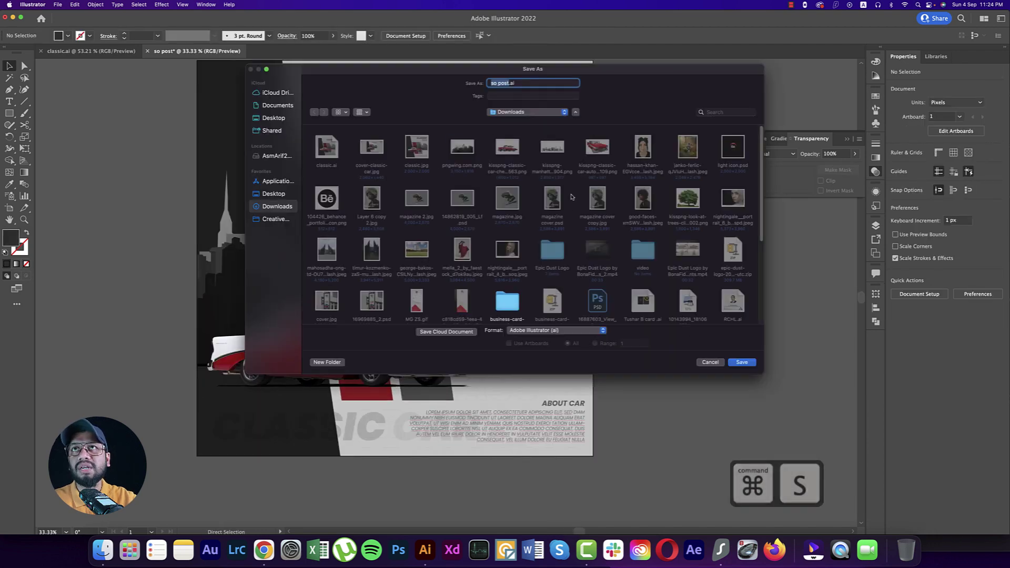
key(Return)
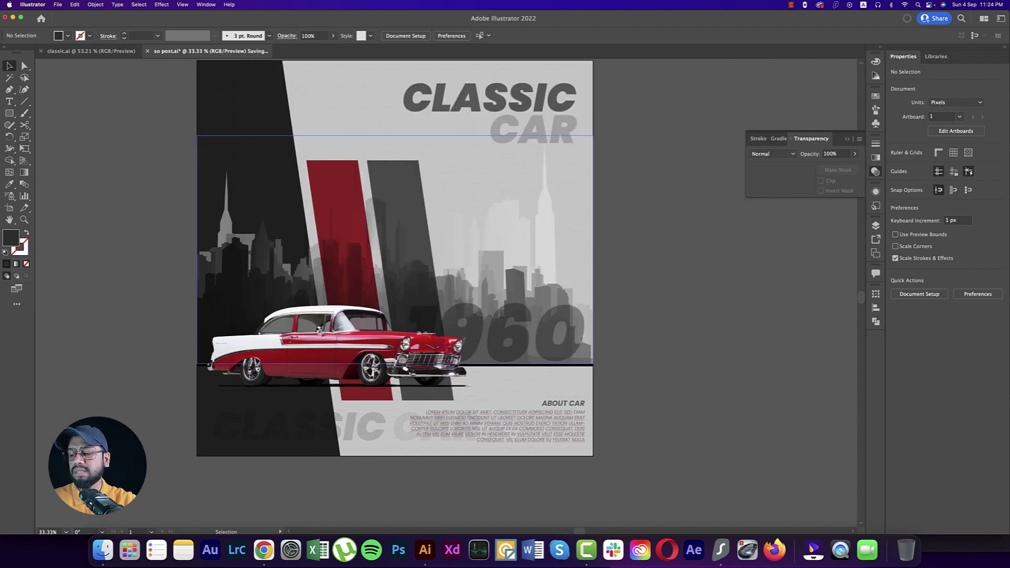
key(alt+shift+super+s)
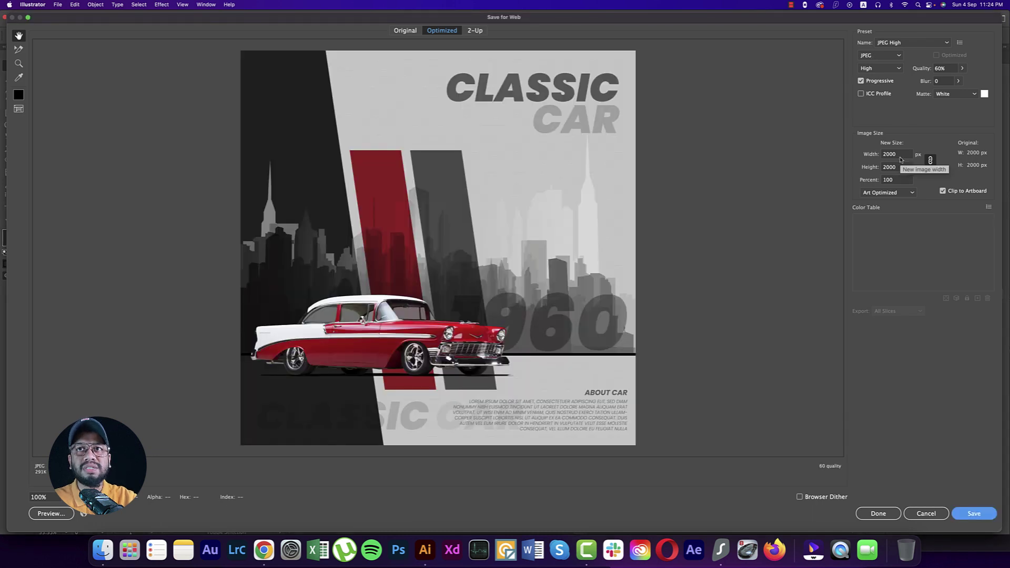
click(973, 512)
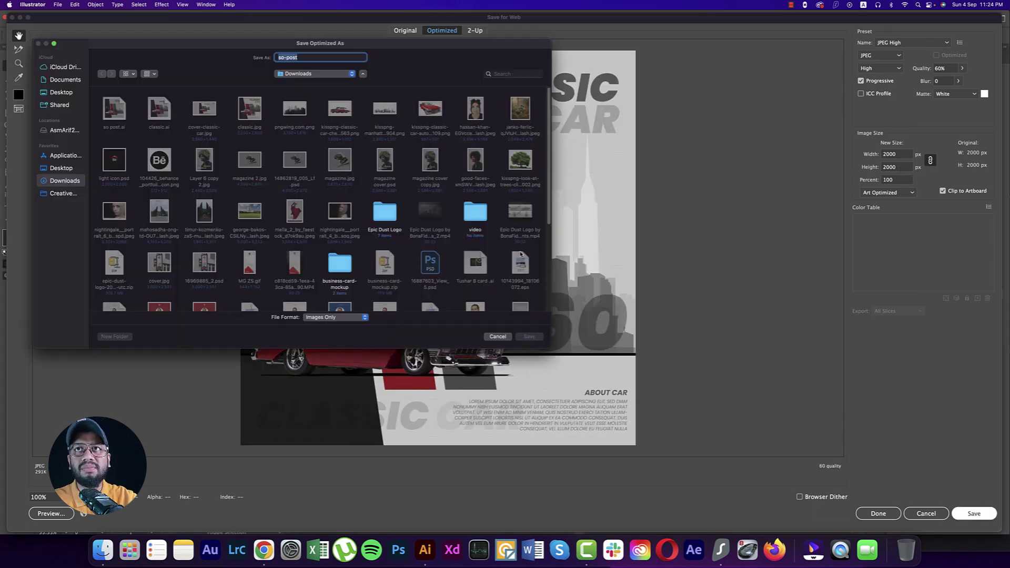
click(530, 337)
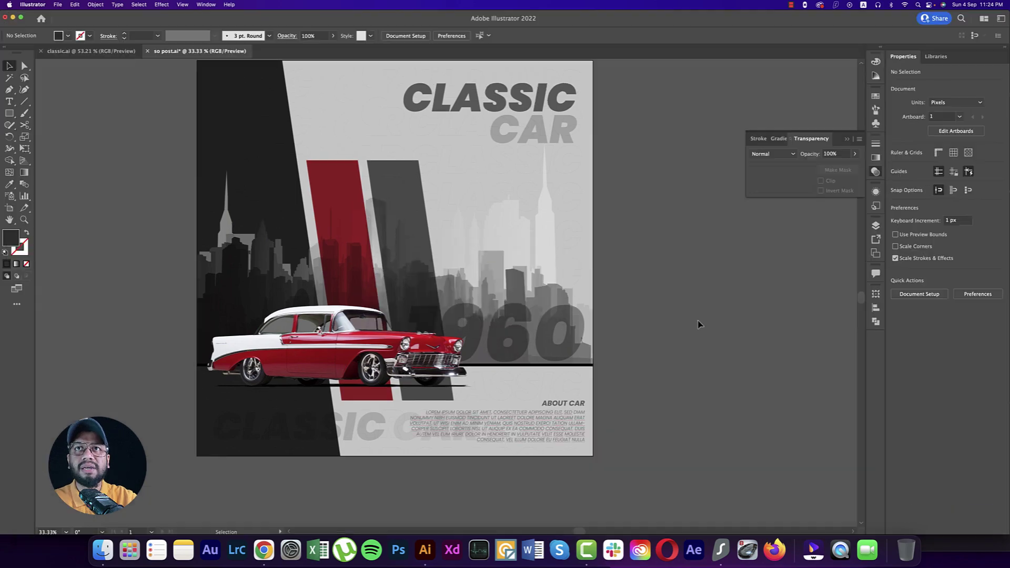